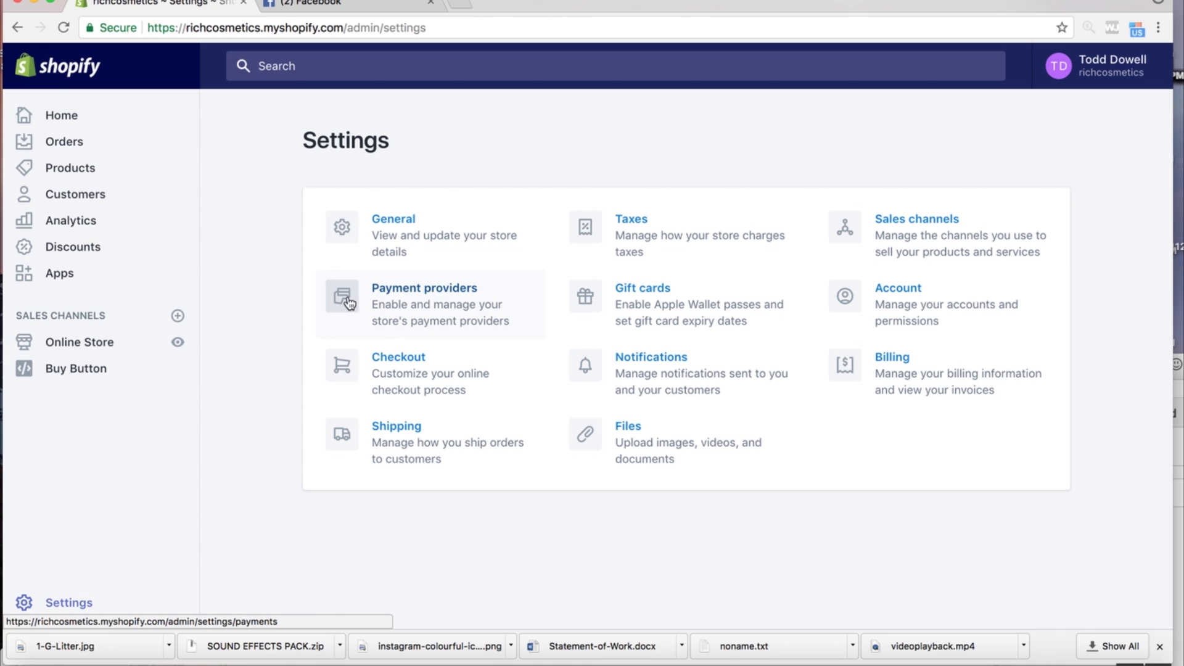
- Open the payment providers settings and add Shopify Payments as the store's credit card provider
click(402, 293)
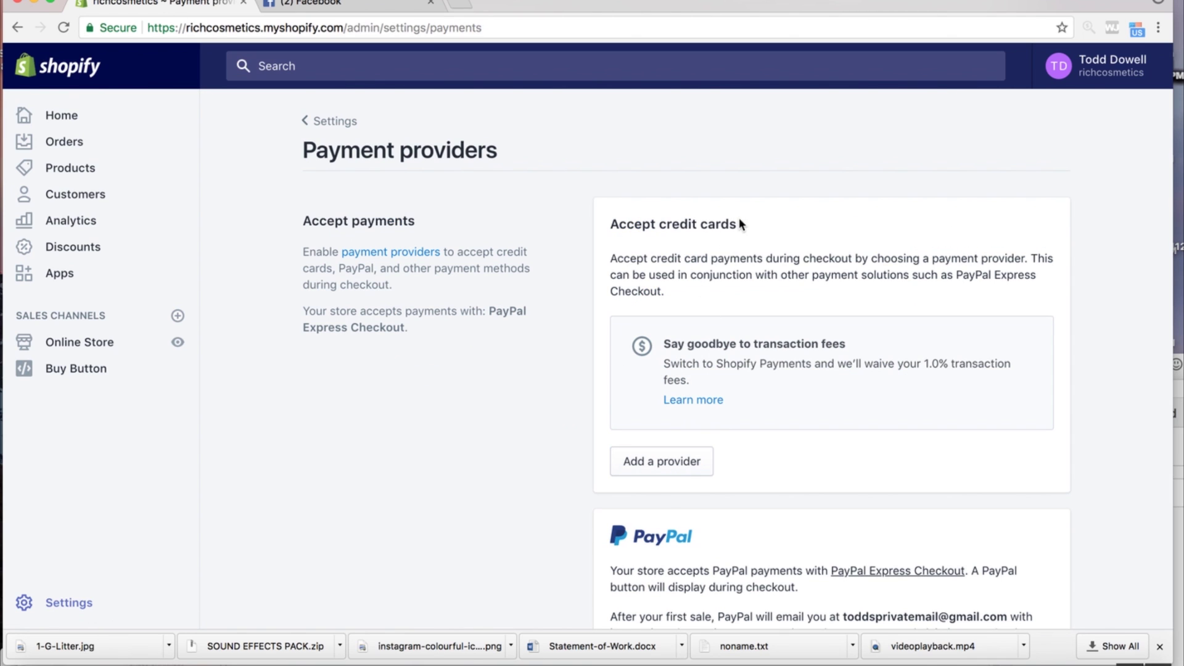
click(679, 463)
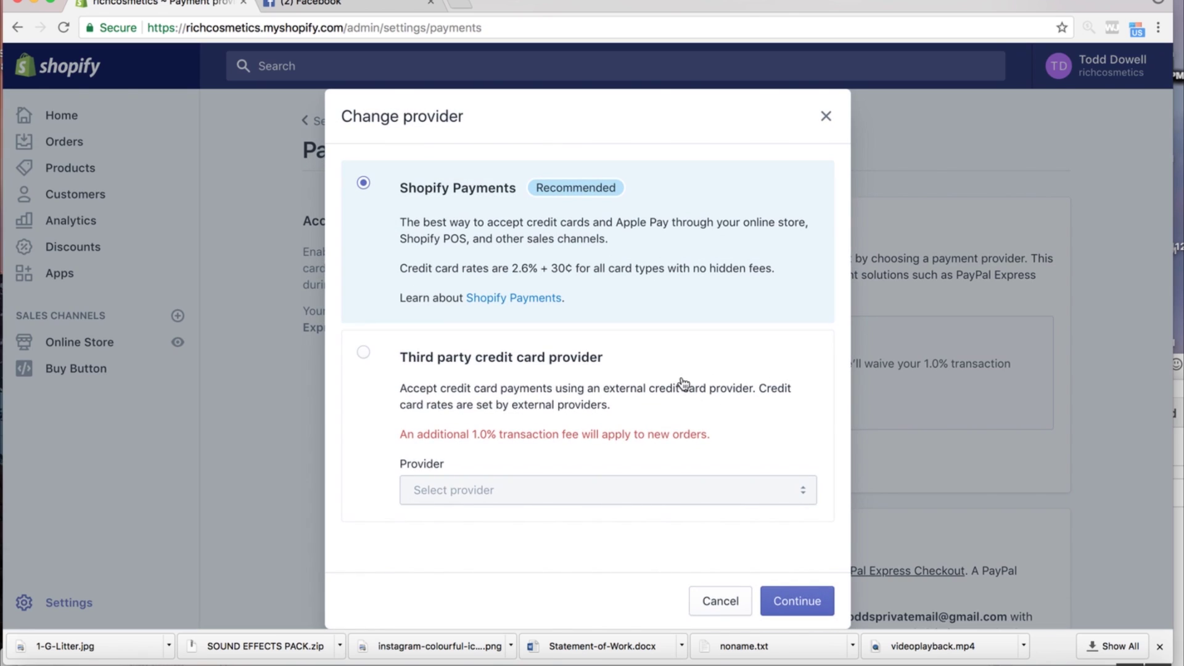
click(809, 604)
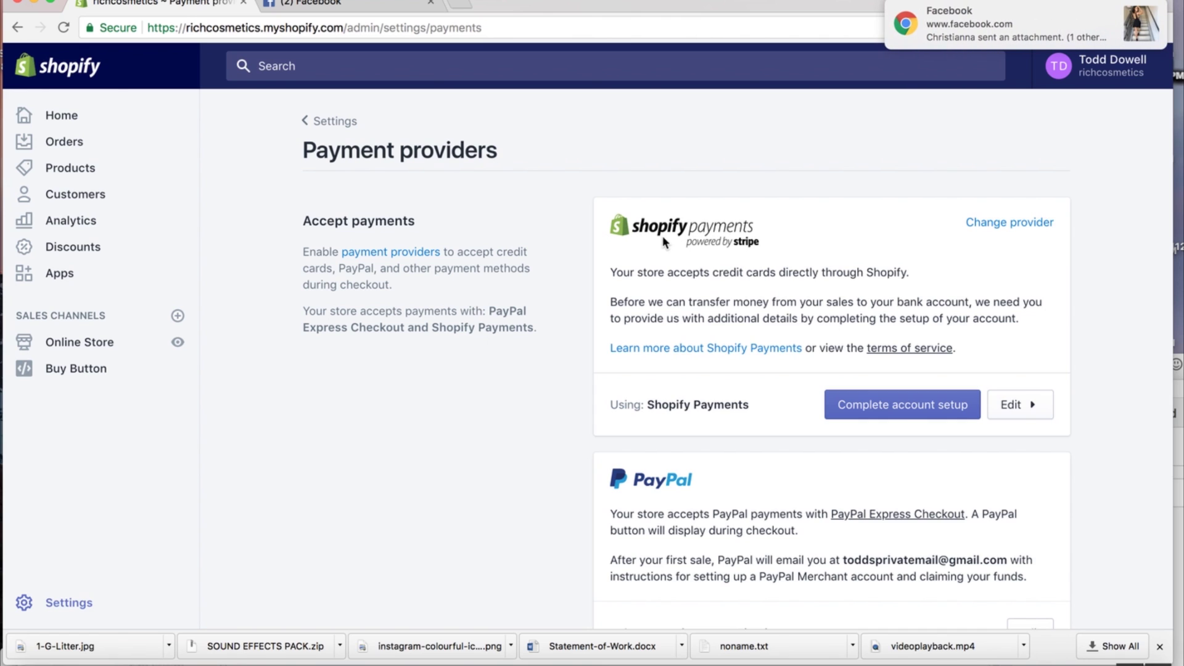
click(1138, 11)
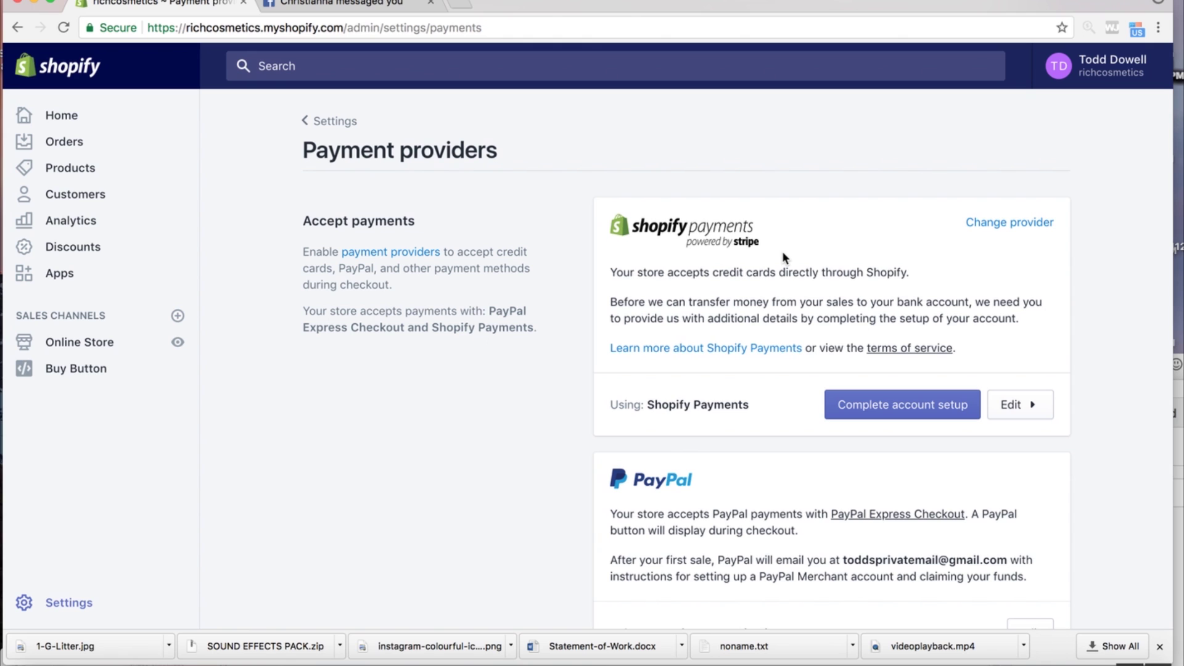
- Deactivate Shopify Payments, giving "Rates are too expensive" as the reason
click(1024, 406)
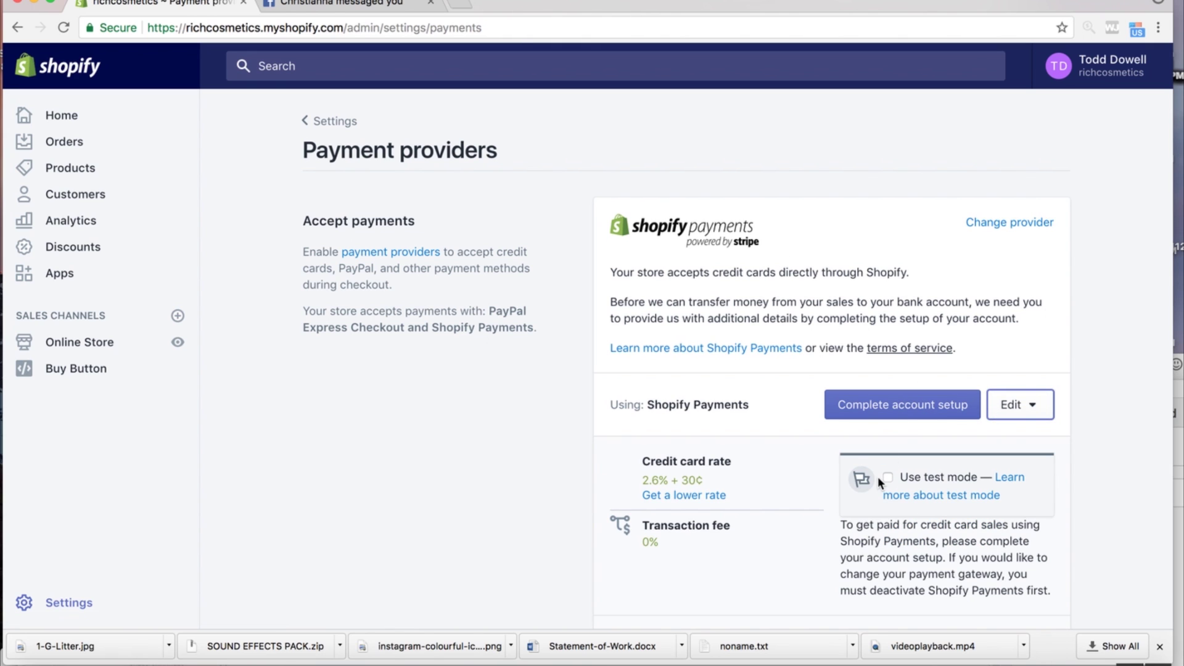
scroll(878, 476, down, 3)
scroll(1025, 407, down, 3)
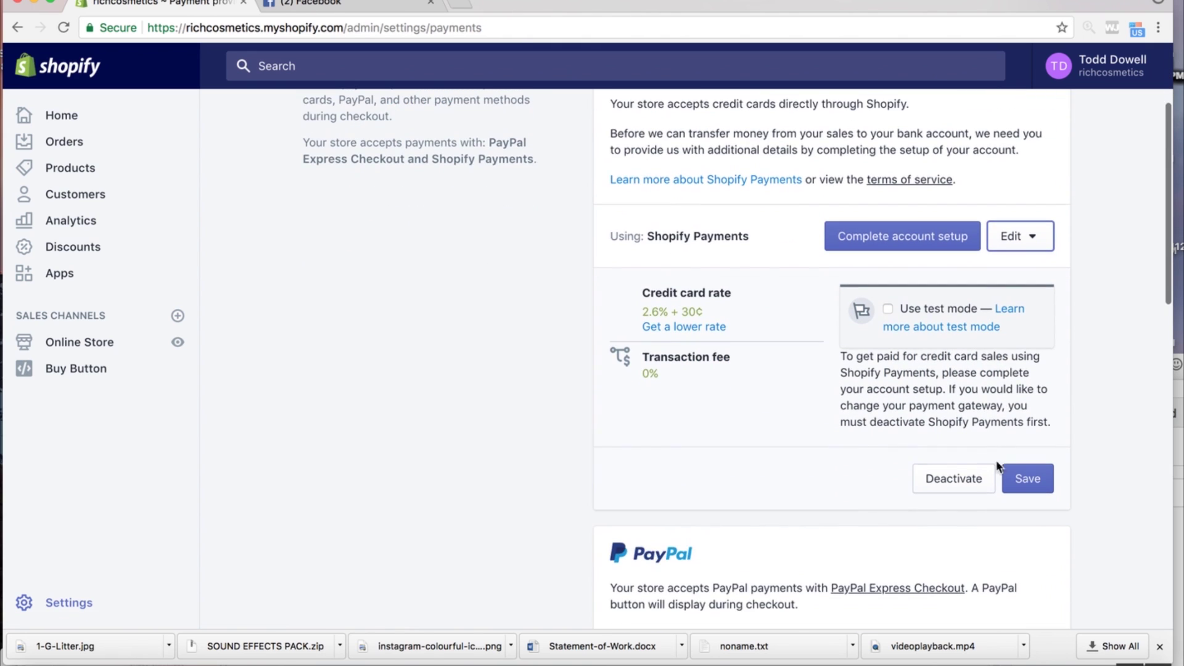
click(940, 482)
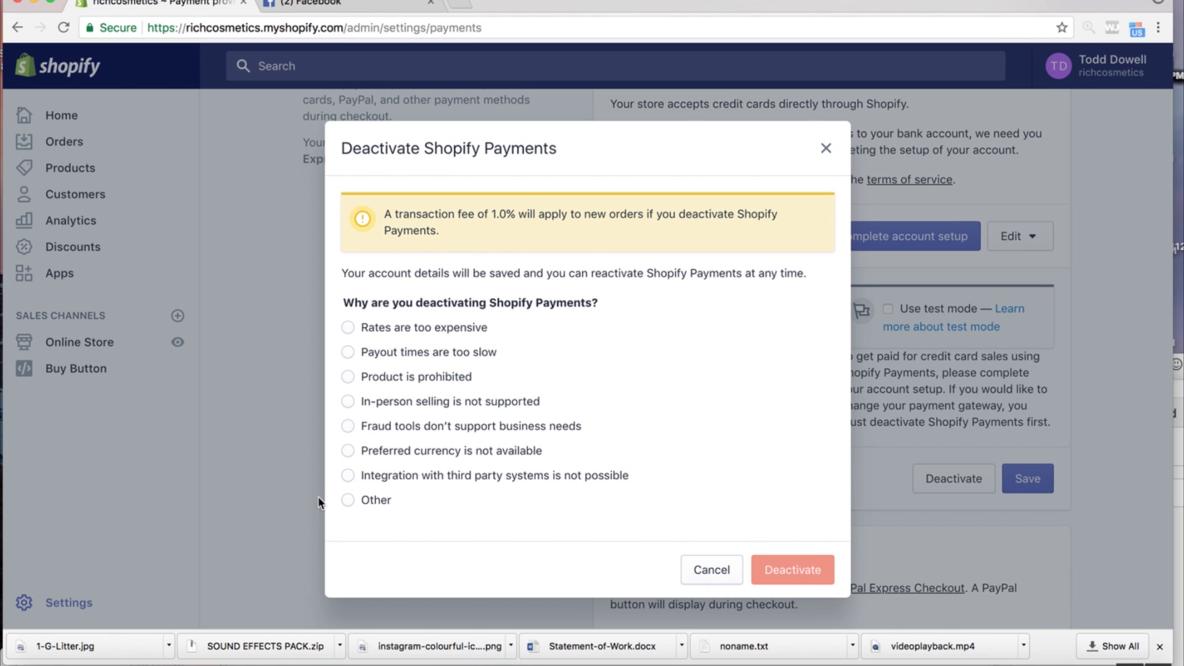
click(348, 500)
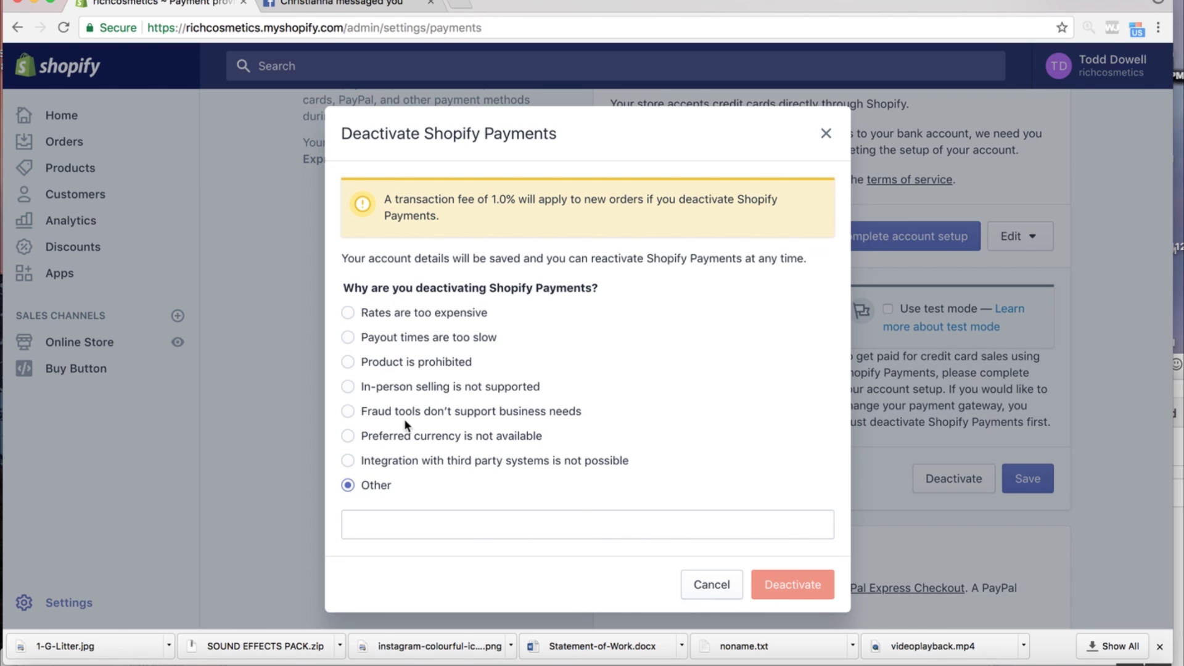
click(347, 312)
click(817, 584)
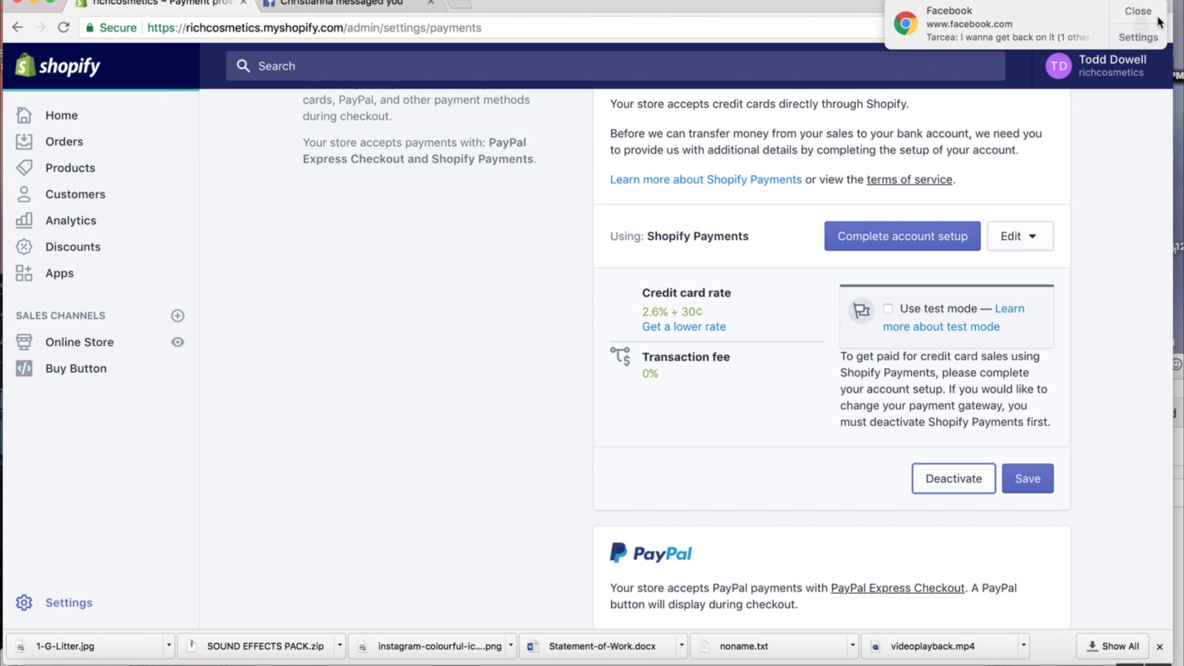
click(1150, 11)
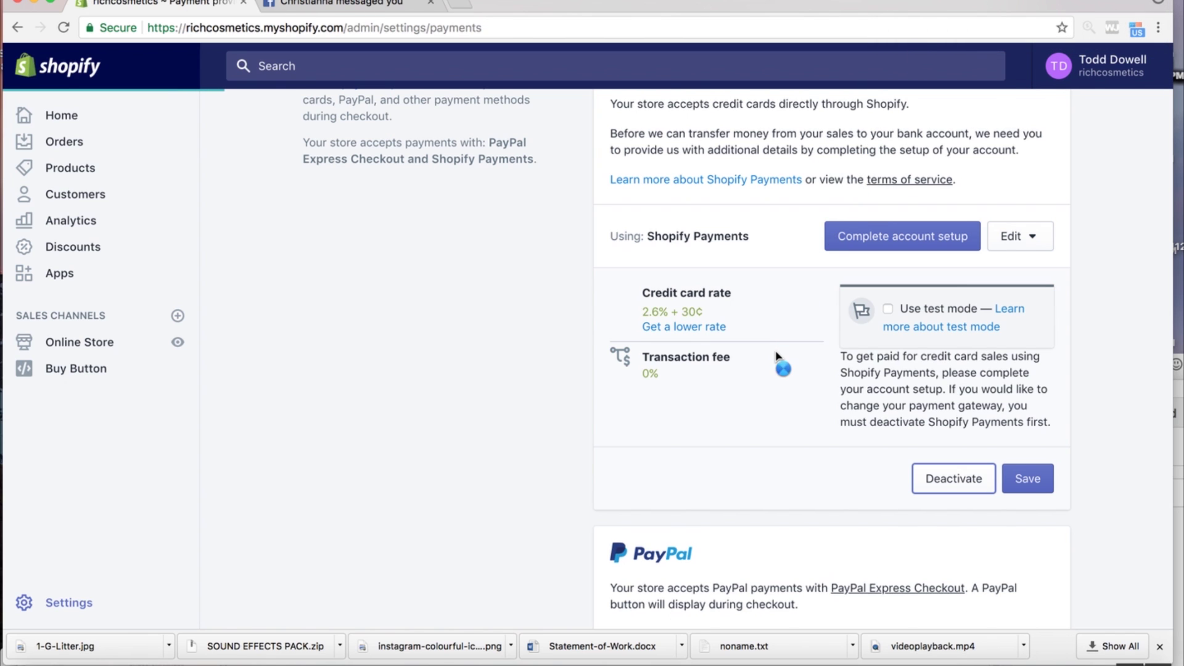
- Review the additional payment methods offered under Alternative payments without choosing one
scroll(775, 356, down, 15)
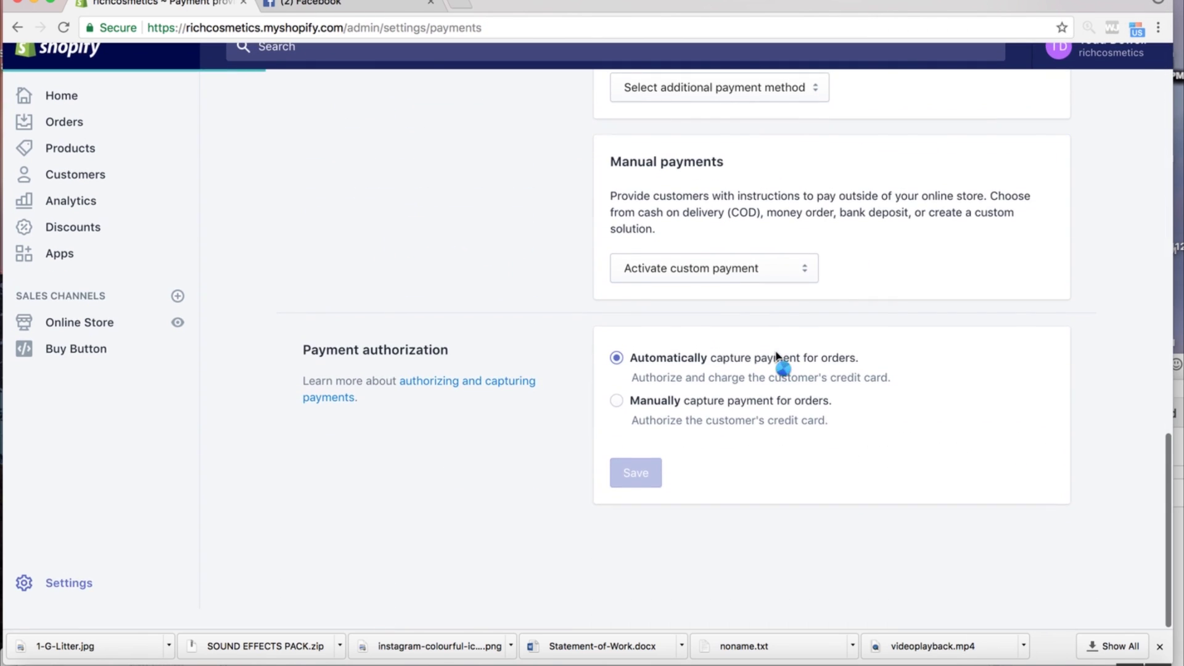
scroll(775, 353, up, 15)
scroll(776, 353, down, 3)
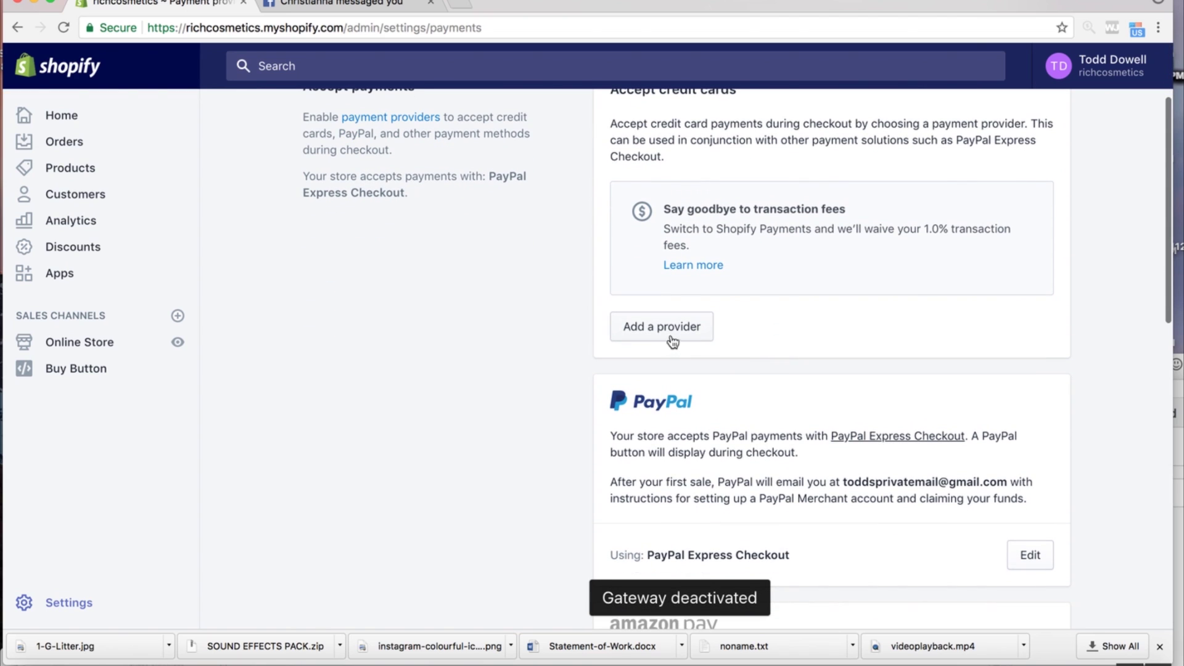
scroll(769, 361, down, 10)
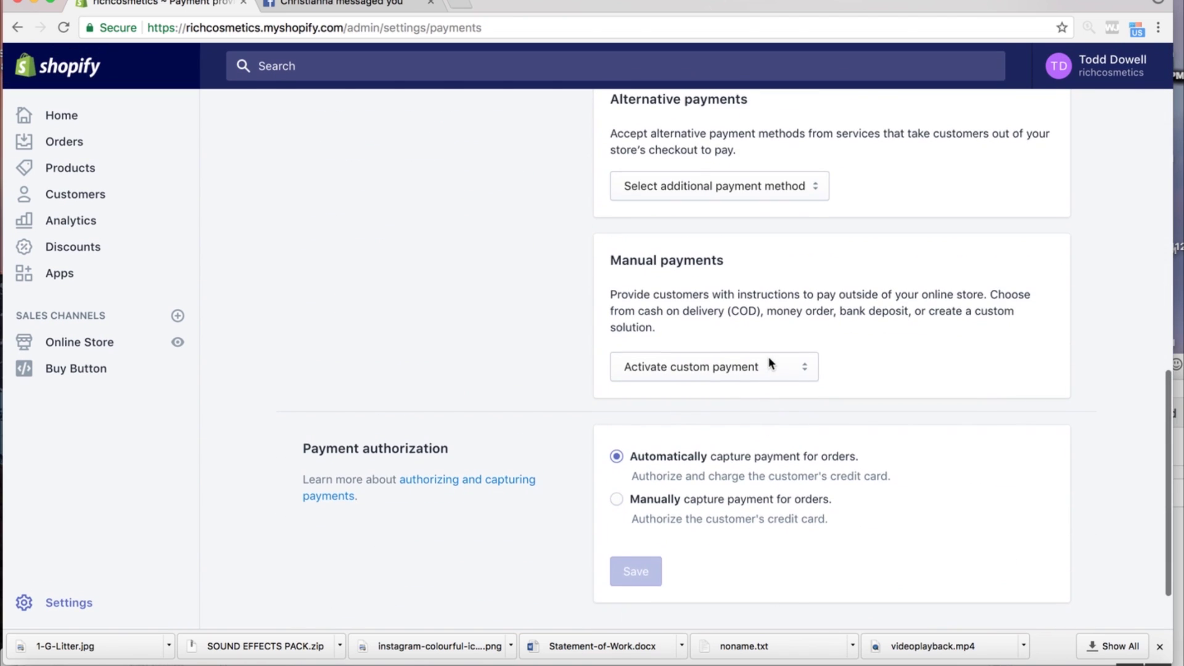
scroll(769, 361, up, 2)
click(725, 298)
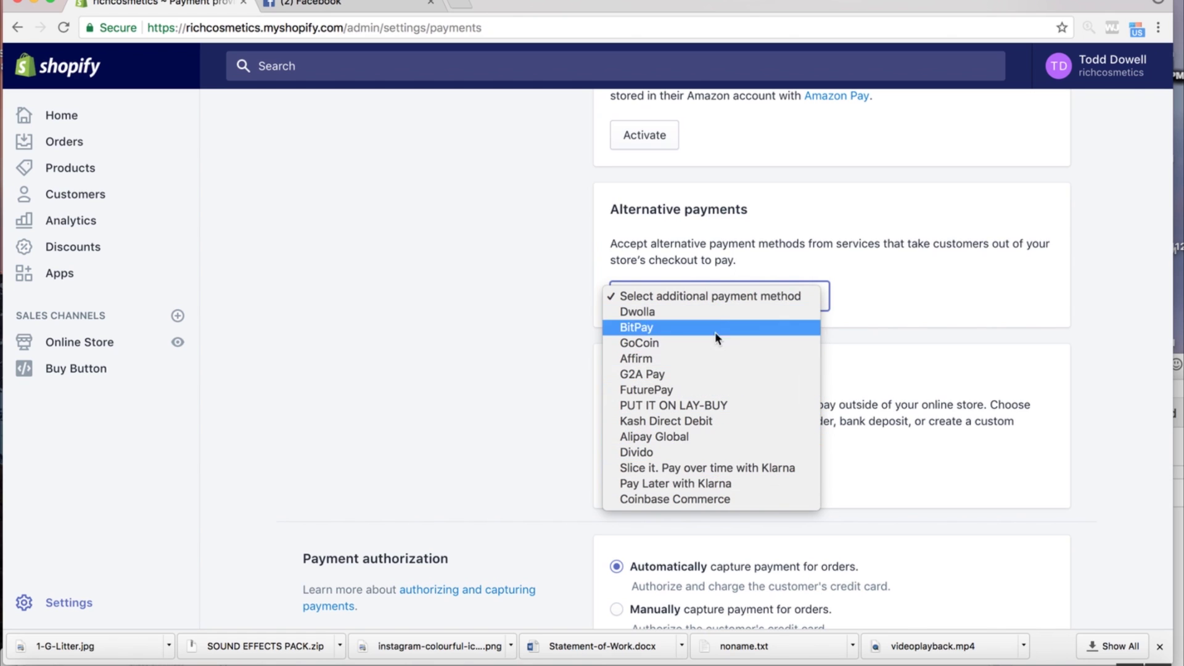
click(947, 407)
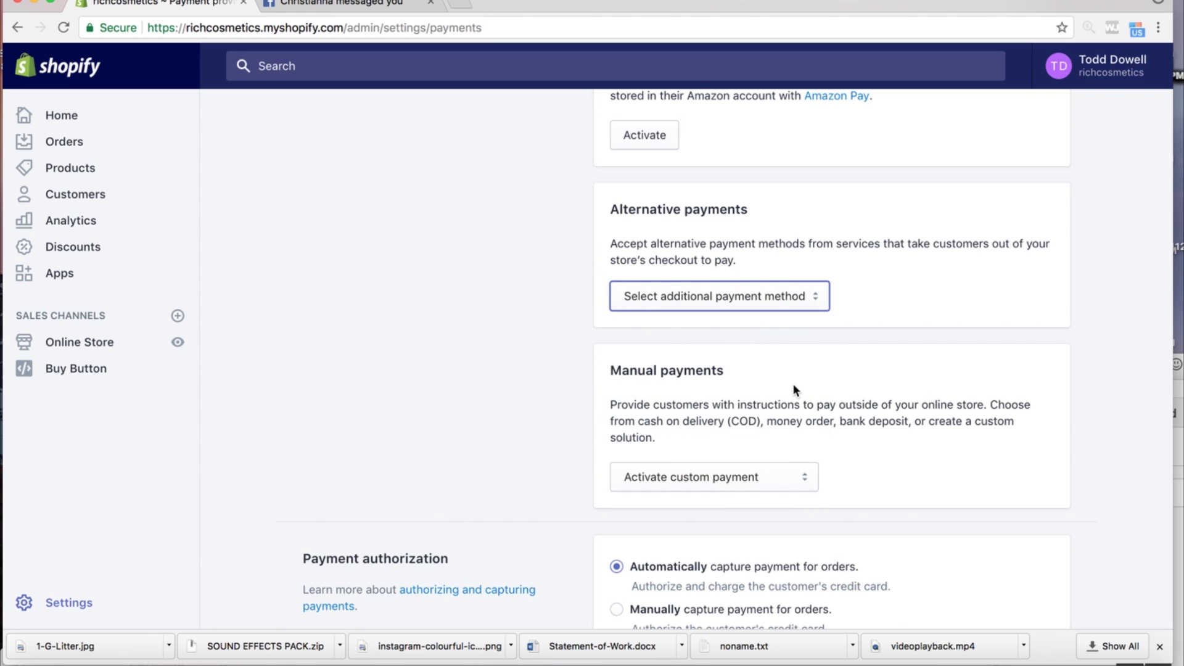
- Review the custom payment options offered under Manual payments, leaving none activated
scroll(735, 477, down, 2)
click(730, 425)
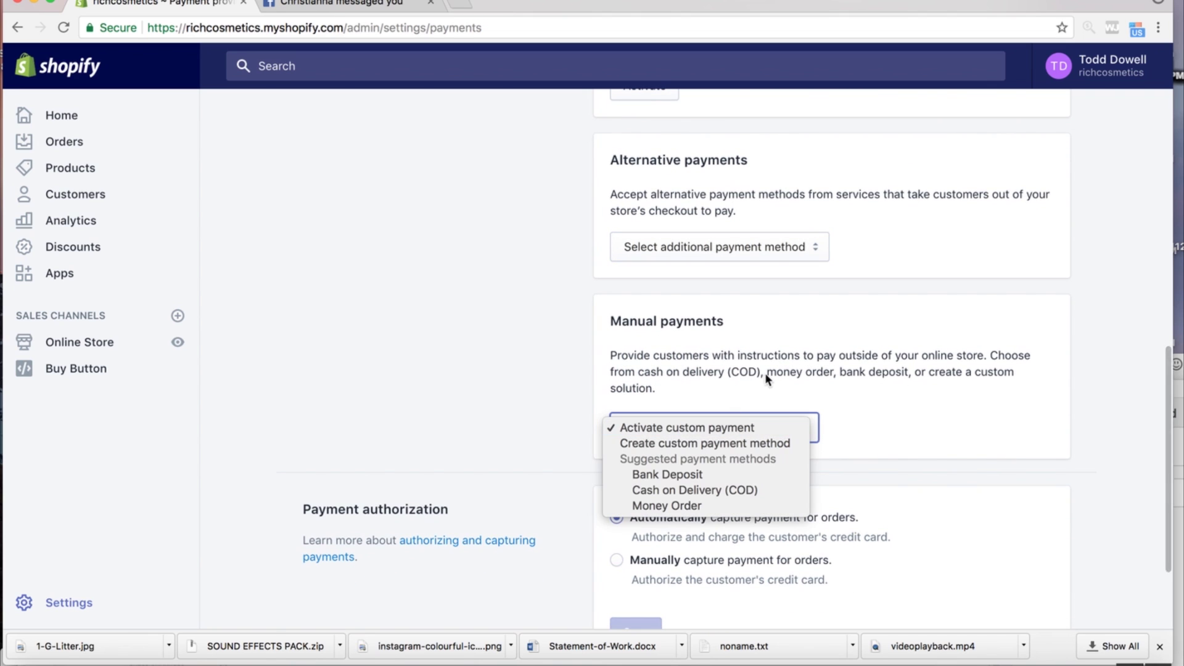
click(810, 370)
scroll(753, 421, down, 5)
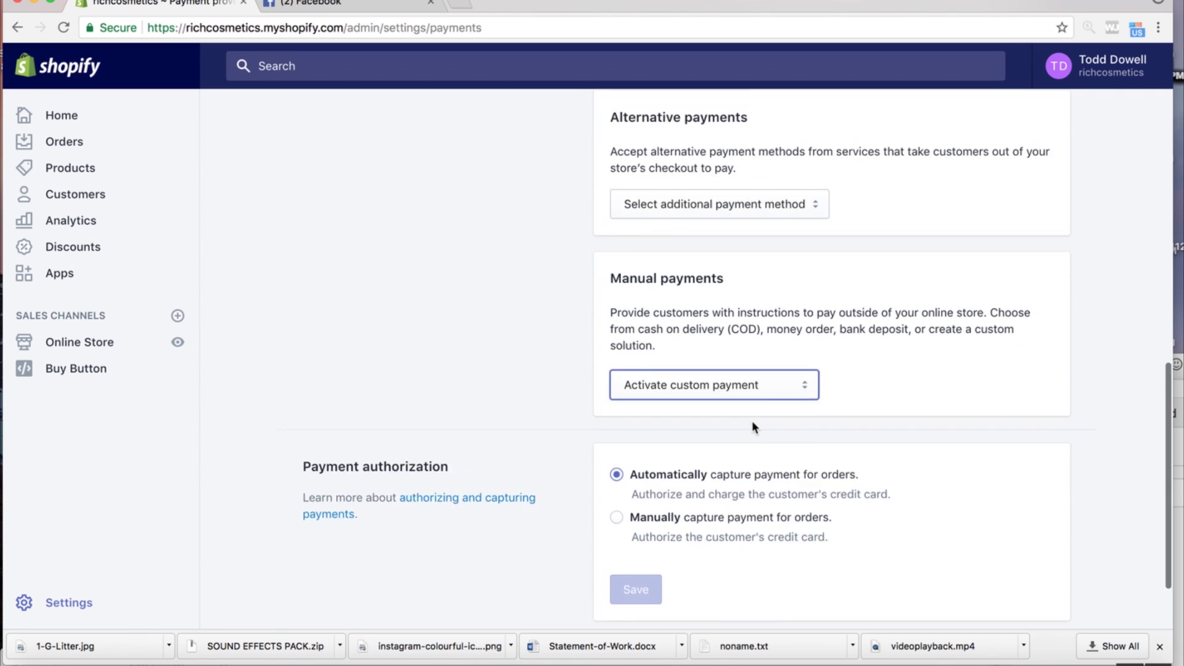
scroll(752, 426, up, 15)
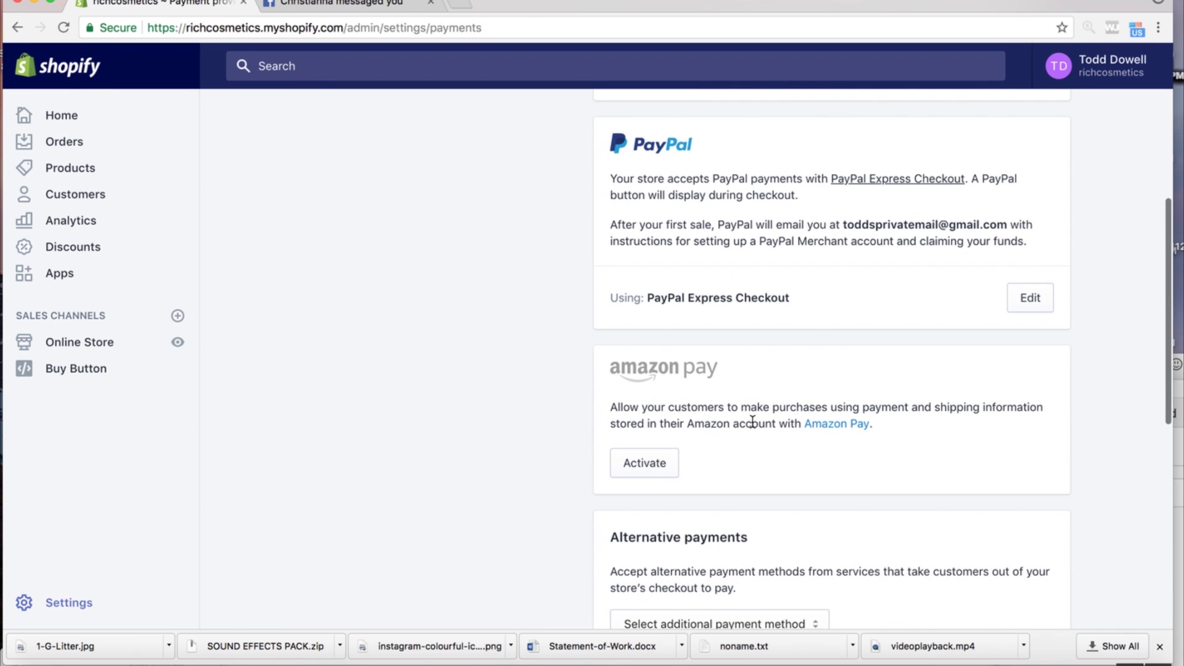
scroll(756, 402, up, 8)
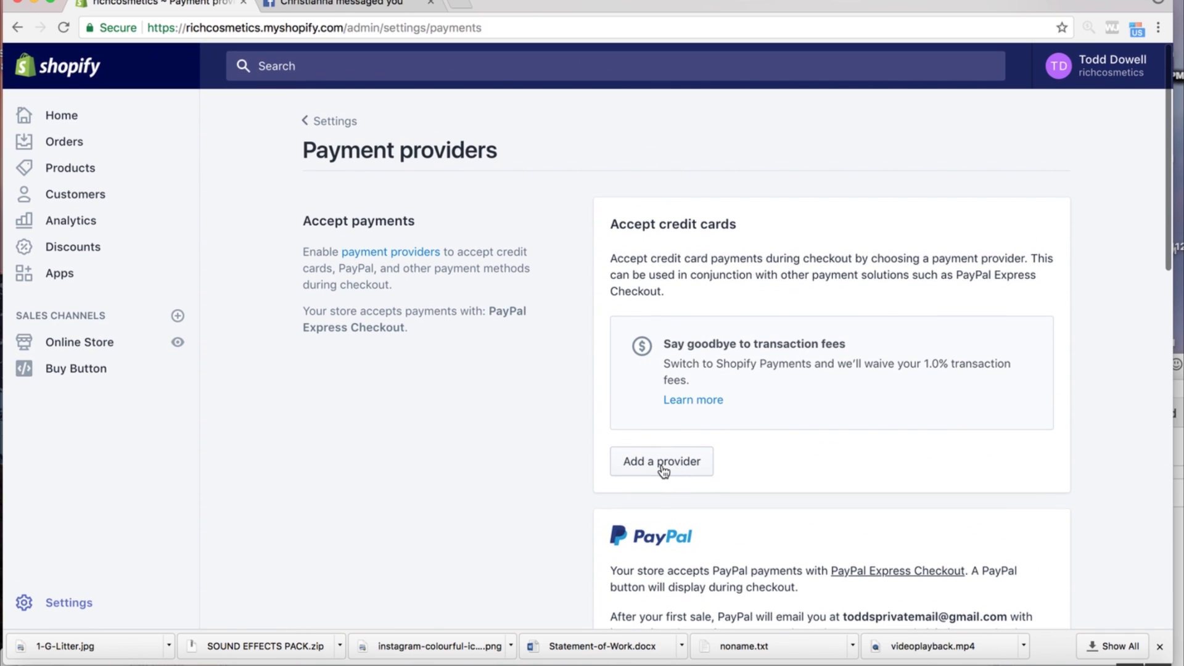
- Browse the available third party credit card providers, then close the provider dialog without adding one
click(662, 469)
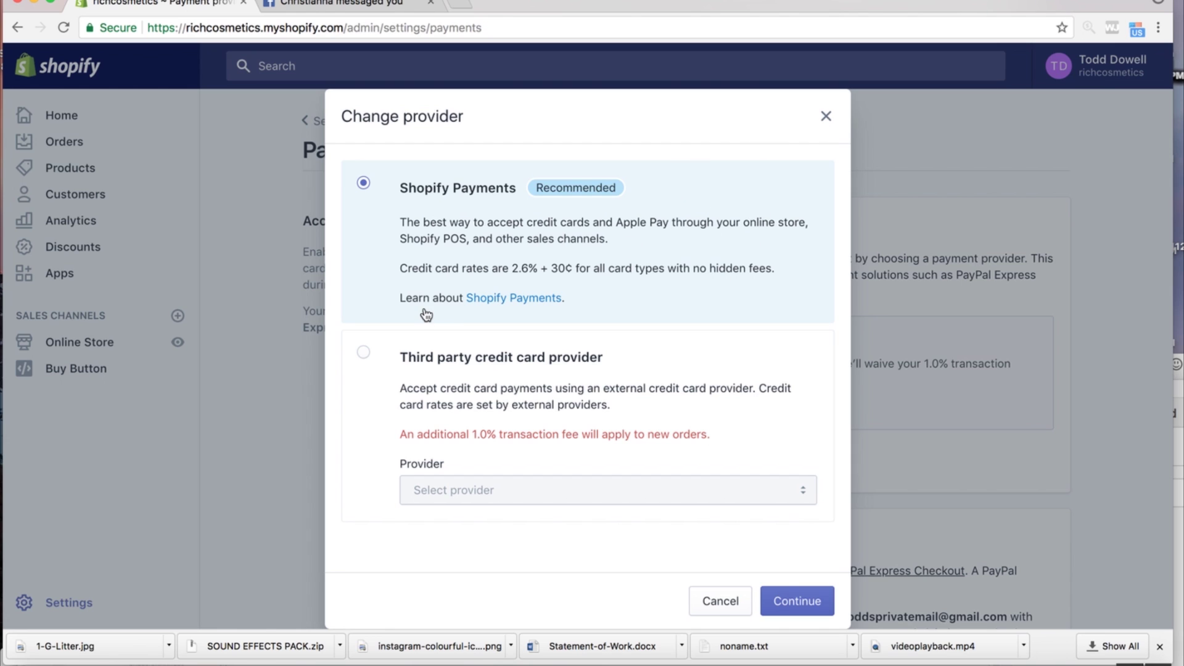
click(362, 357)
click(629, 496)
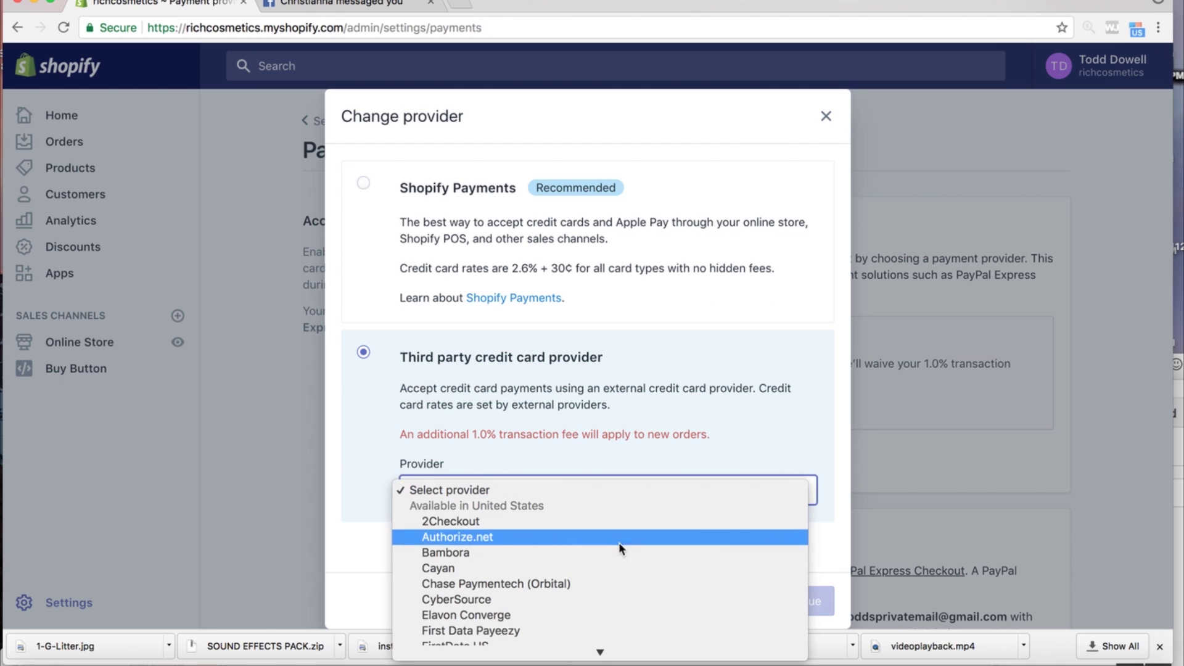
scroll(613, 552, down, 3)
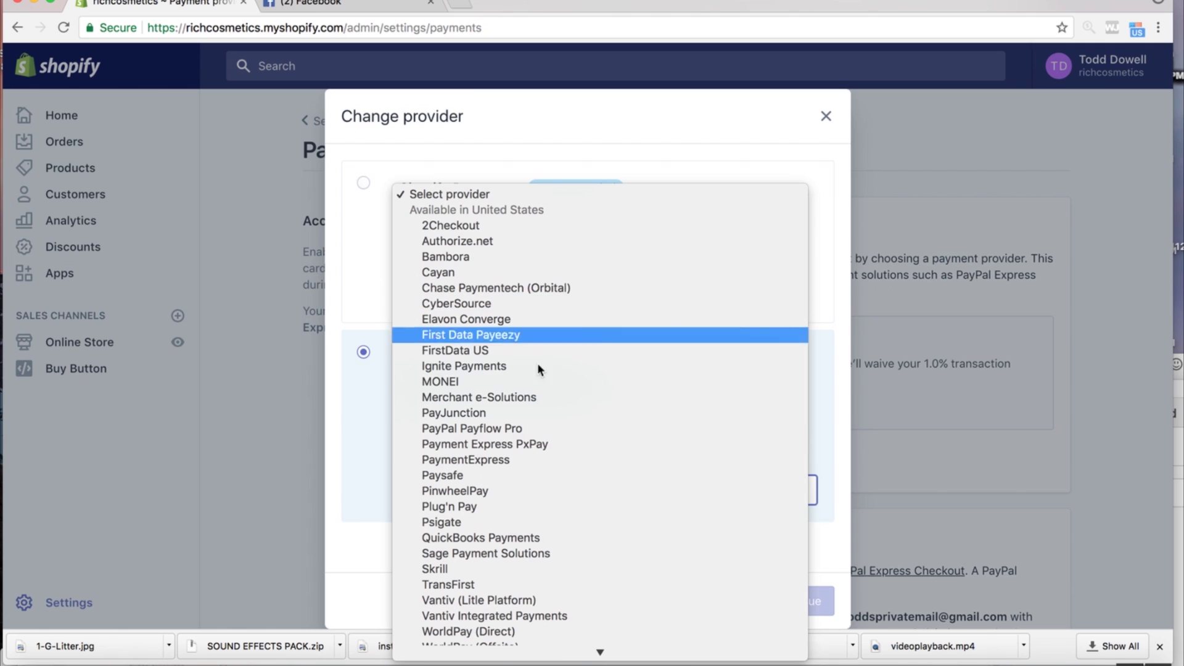
scroll(531, 458, down, 3)
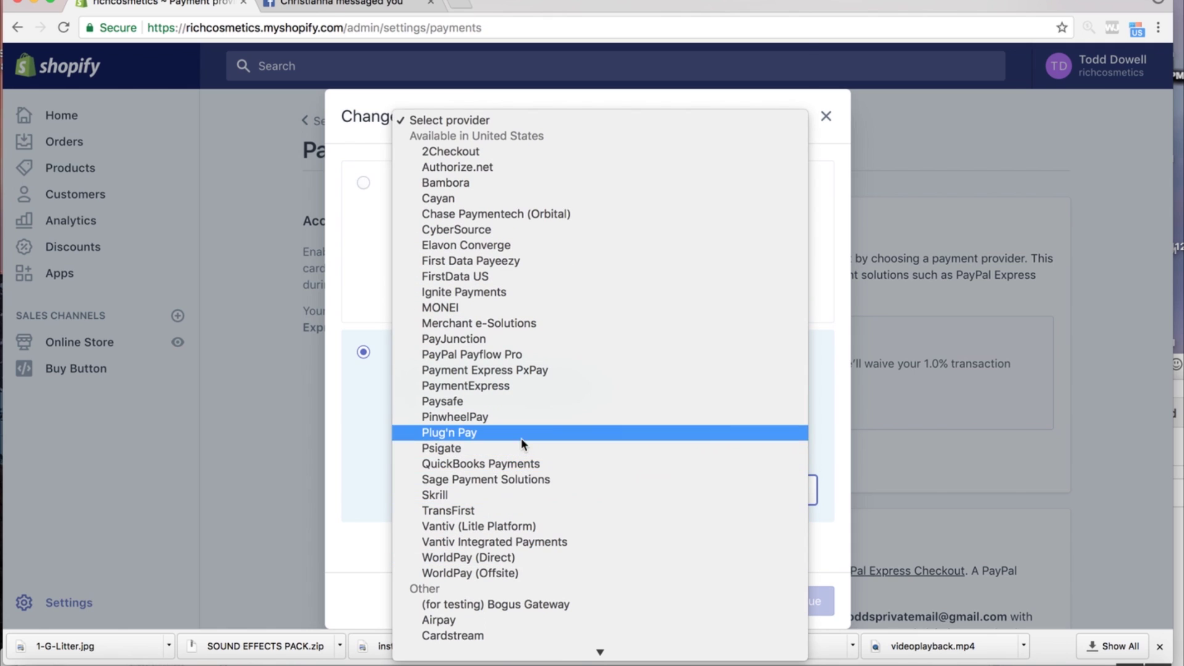
scroll(522, 439, down, 5)
scroll(522, 443, down, 5)
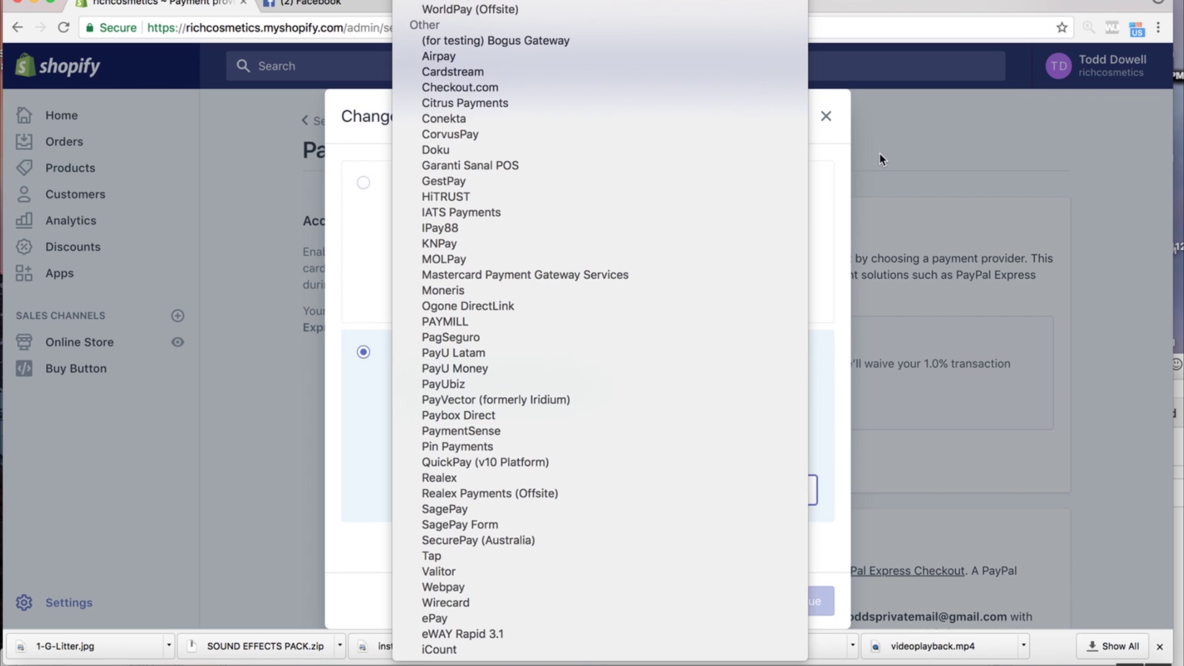
click(1019, 183)
click(827, 116)
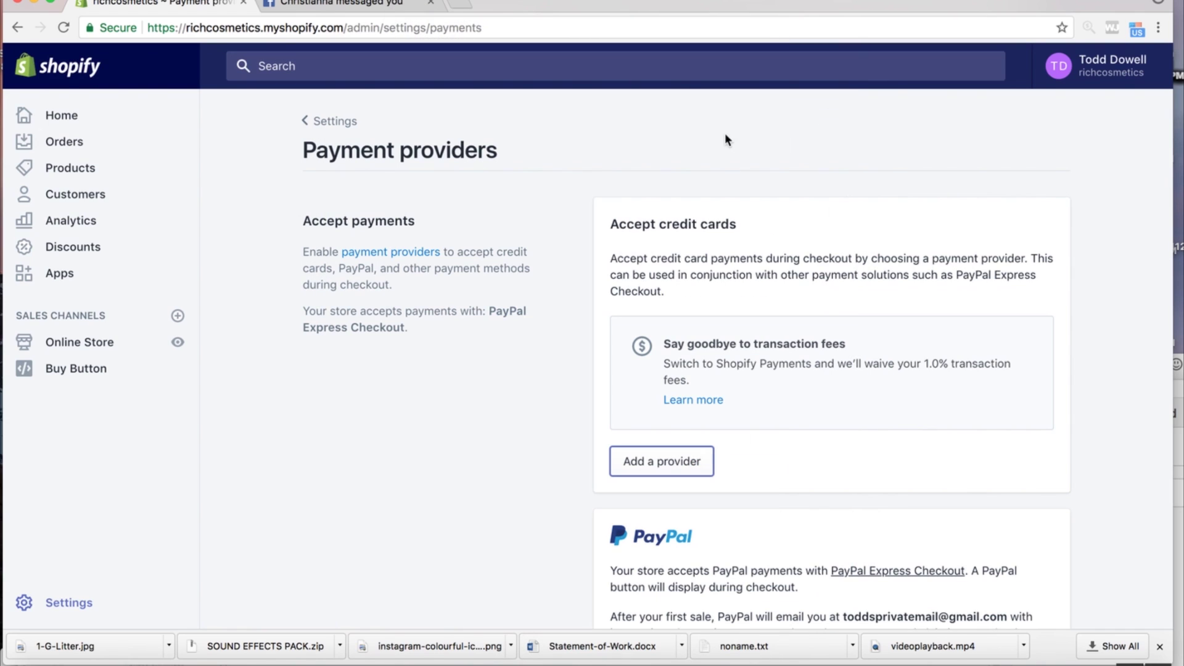
- Set the store's timezone to (GMT-06:00) Central Time (US & Canada) in the general settings
click(66, 606)
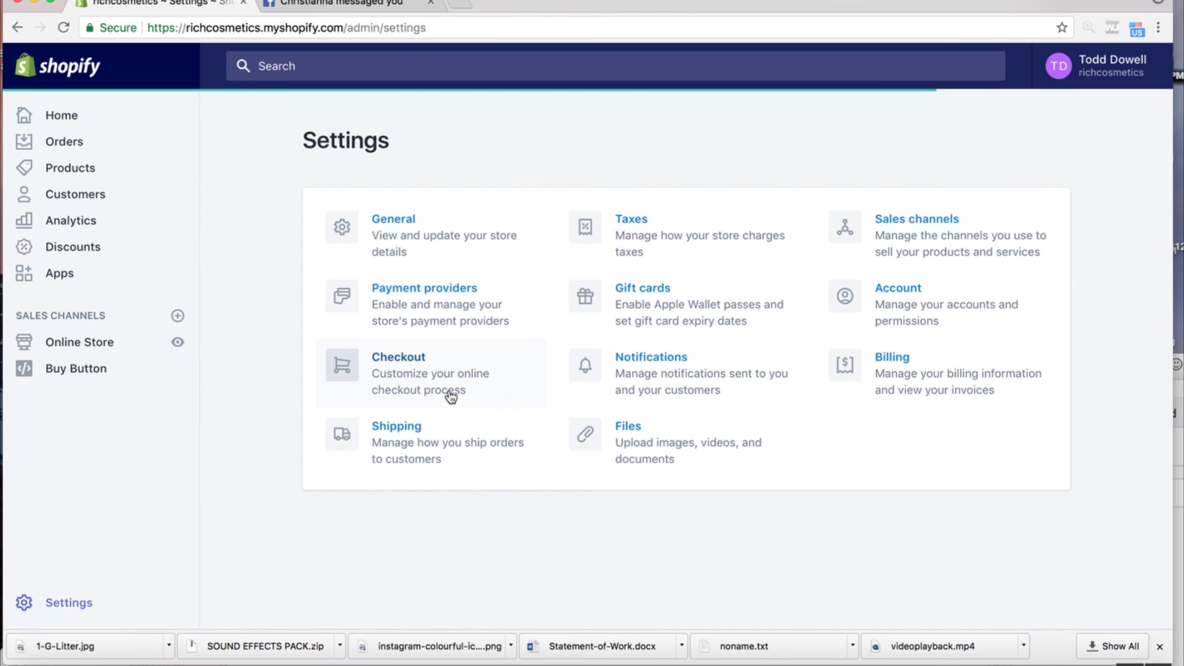
click(397, 225)
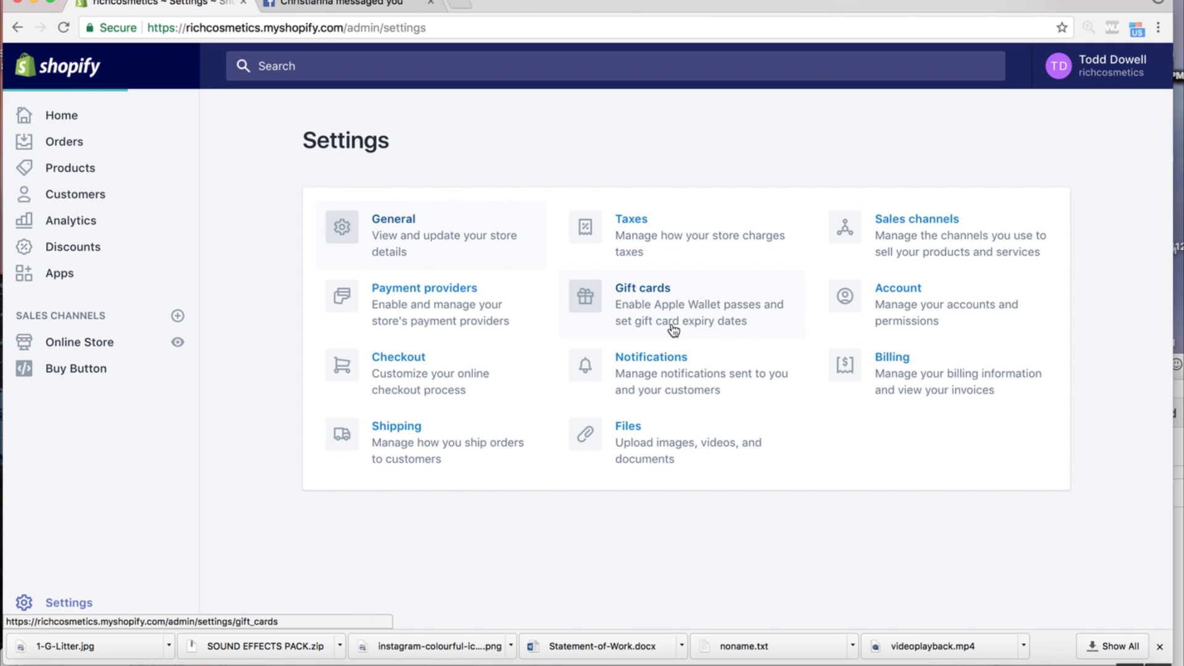
scroll(672, 327, down, 10)
scroll(713, 234, up, 2)
scroll(714, 234, down, 2)
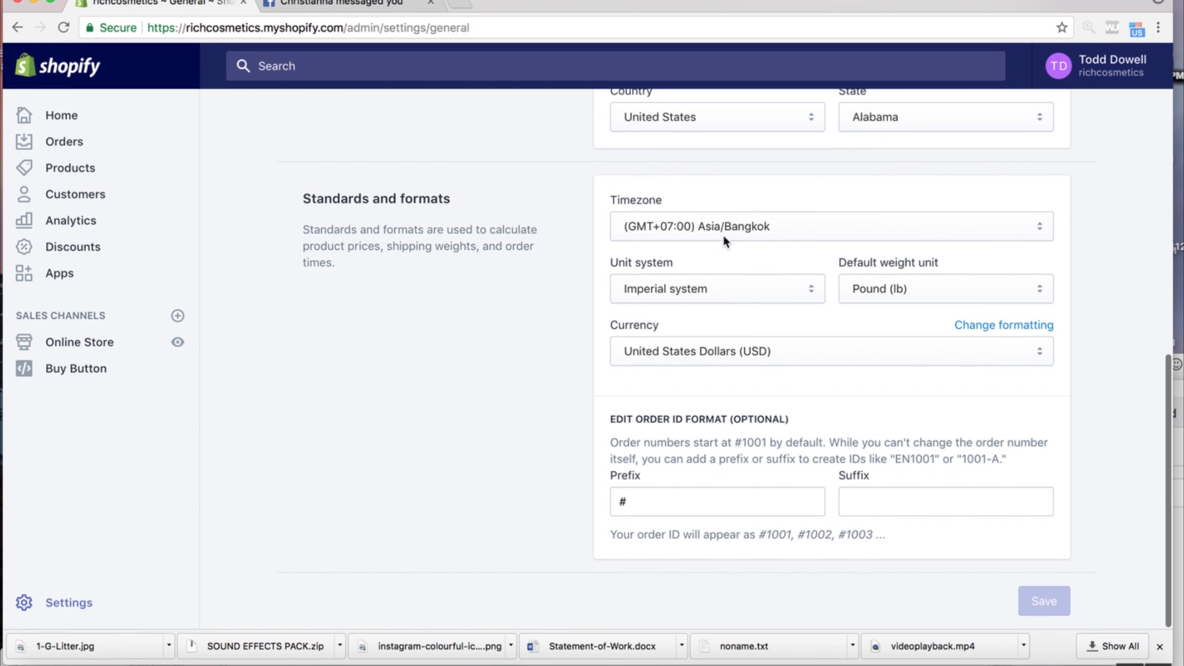
click(755, 233)
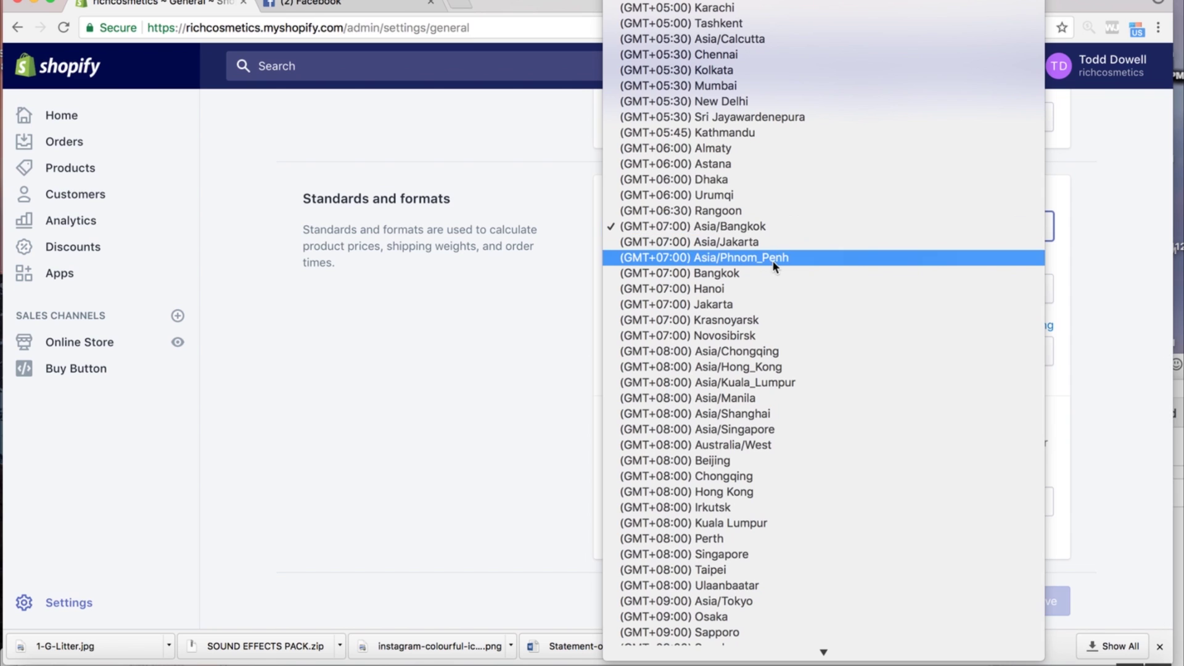
scroll(775, 264, down, 10)
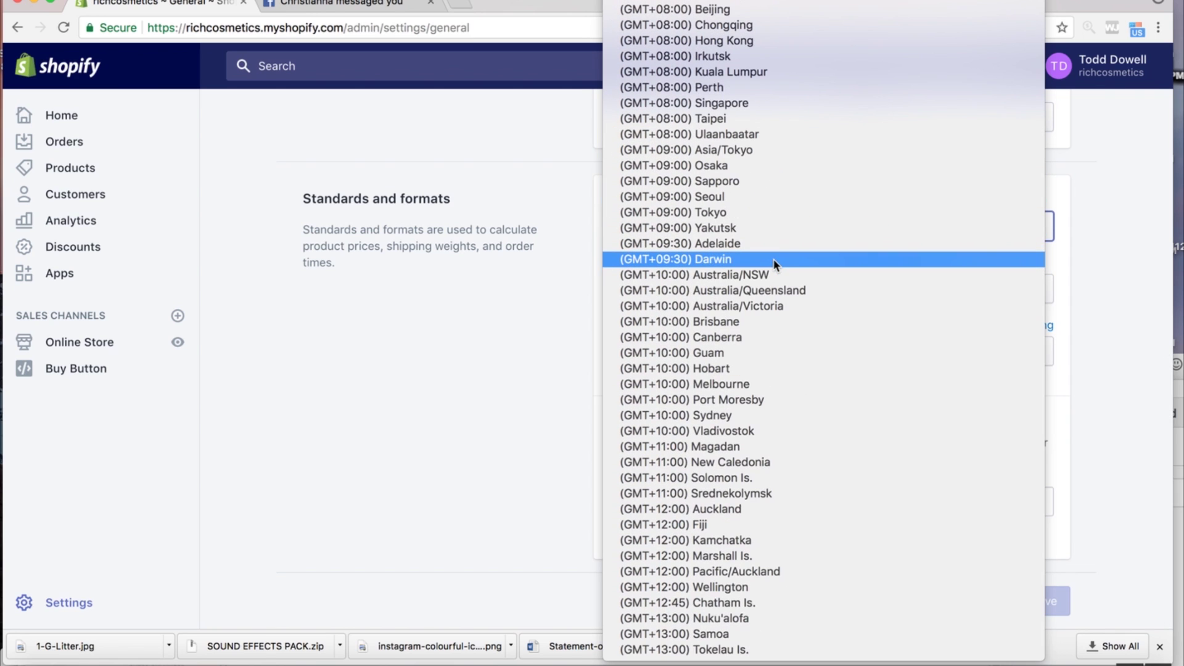
scroll(776, 283, up, 5)
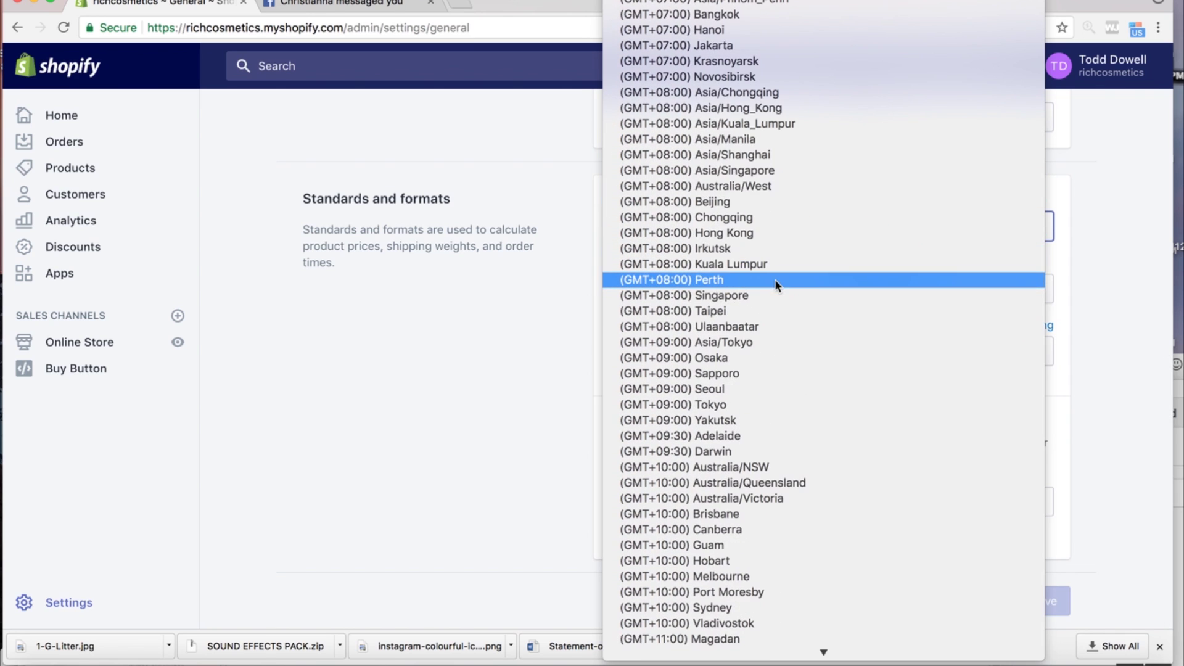
scroll(775, 278, up, 8)
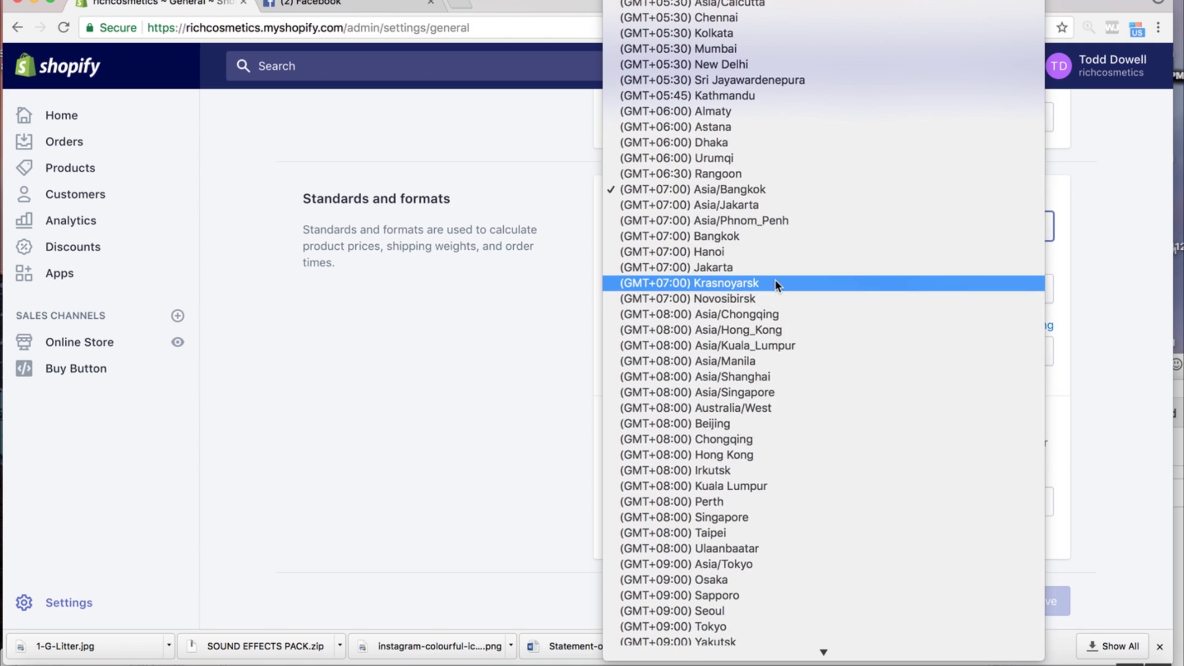
scroll(774, 279, up, 2)
scroll(775, 279, up, 20)
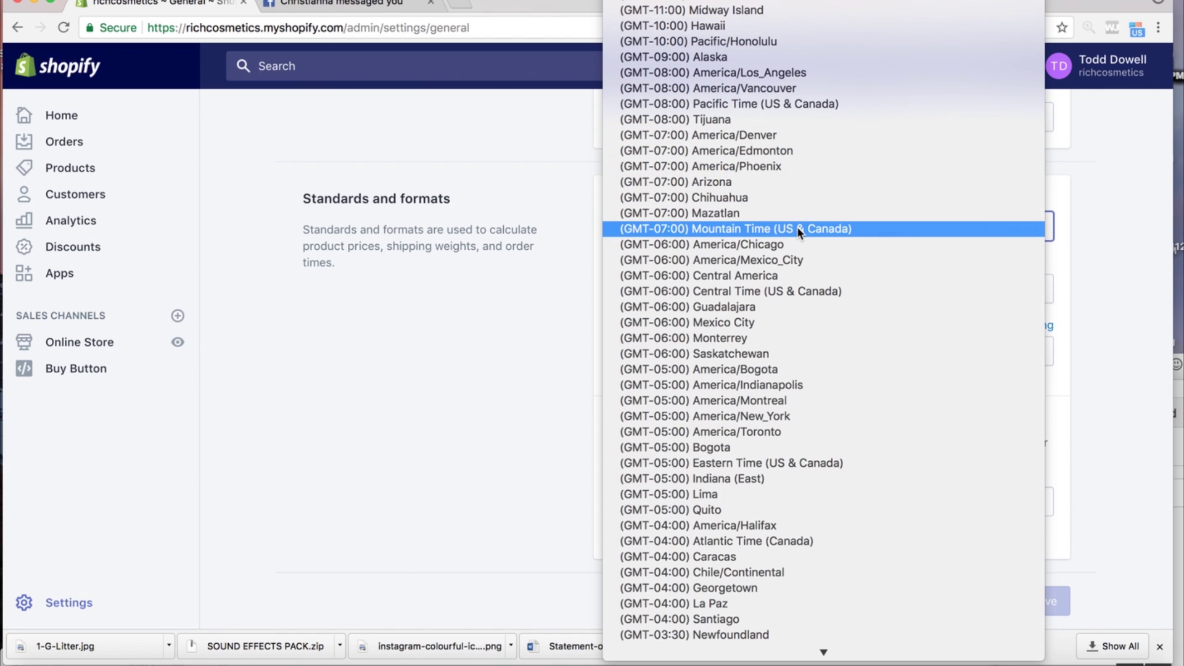
click(765, 290)
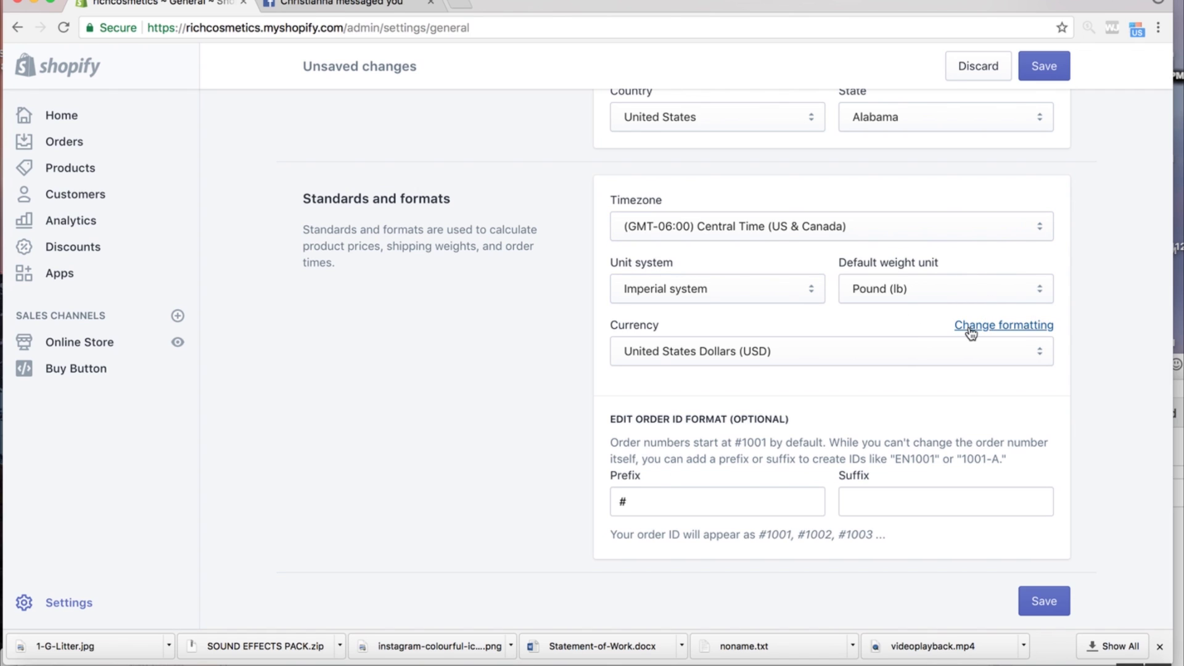
- Set the store's currency to United Kingdom Pounds (GBP) in the standards and formats section and save the general settings
click(782, 355)
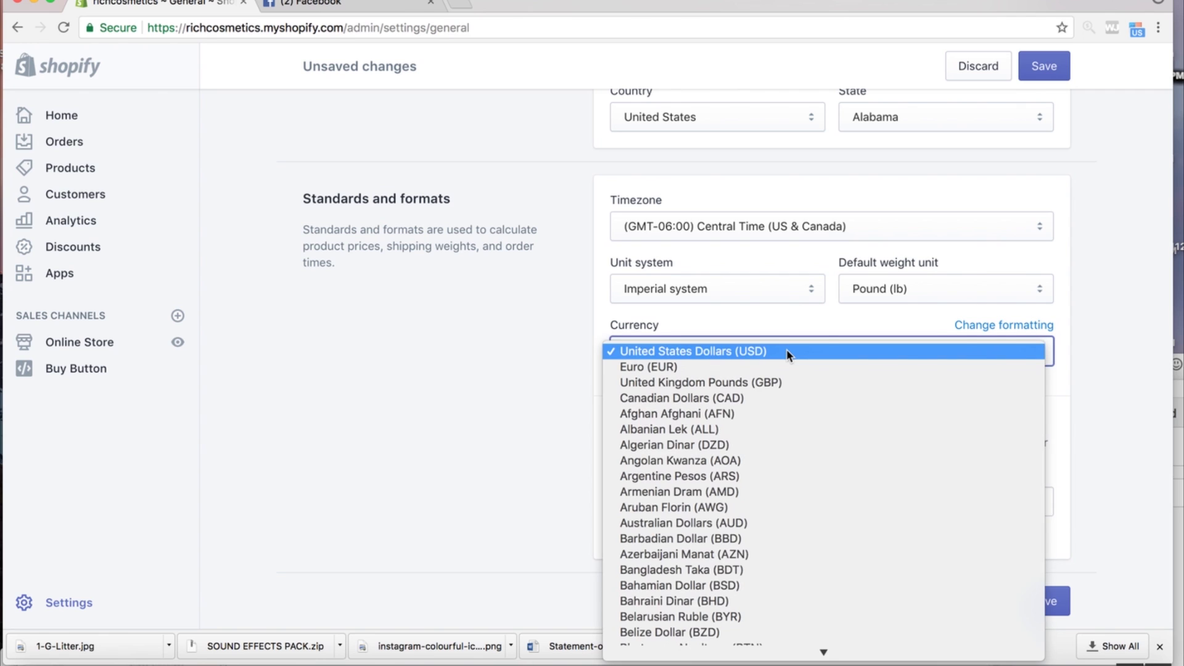
click(705, 382)
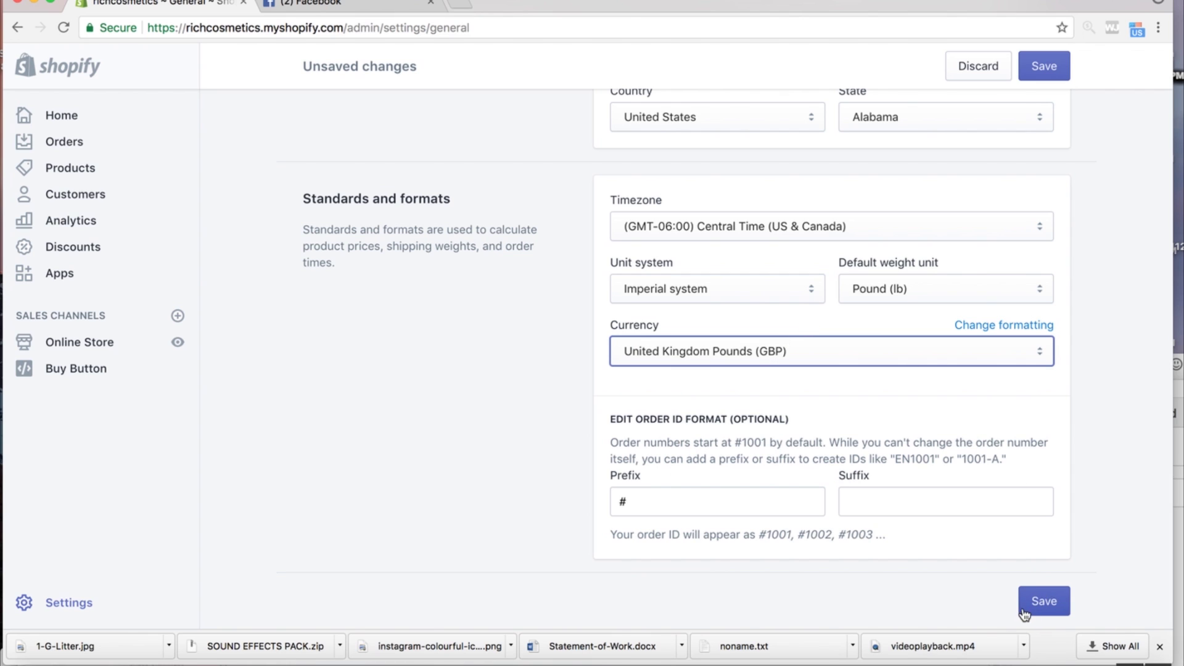
click(1044, 601)
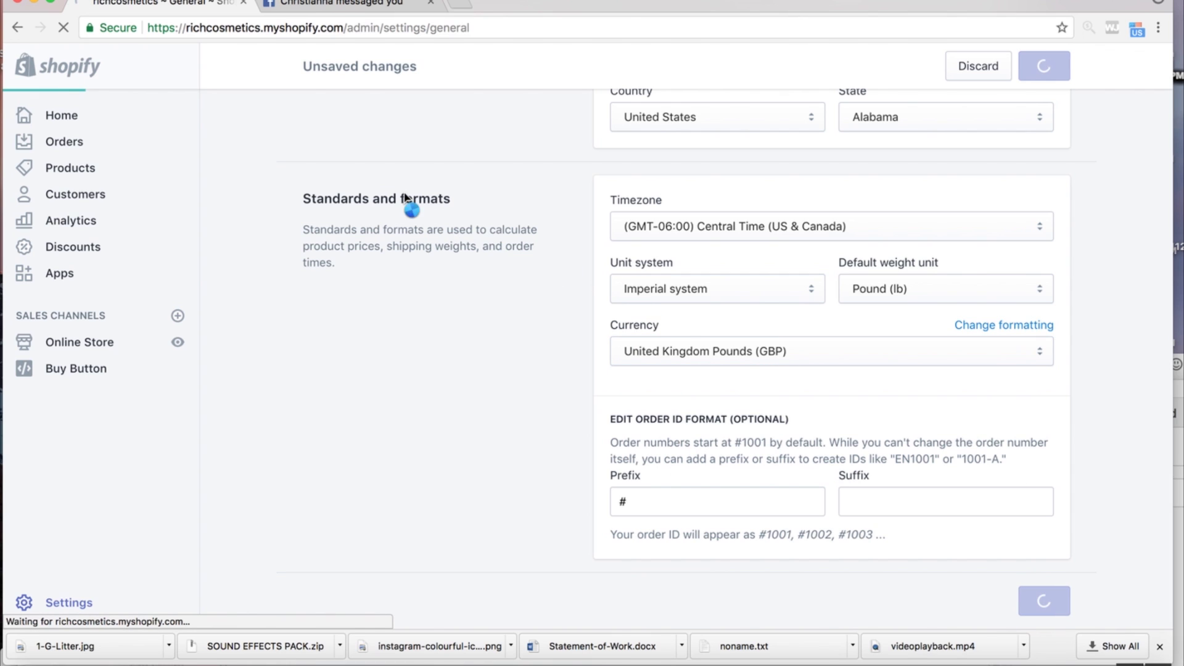
scroll(371, 284, up, 10)
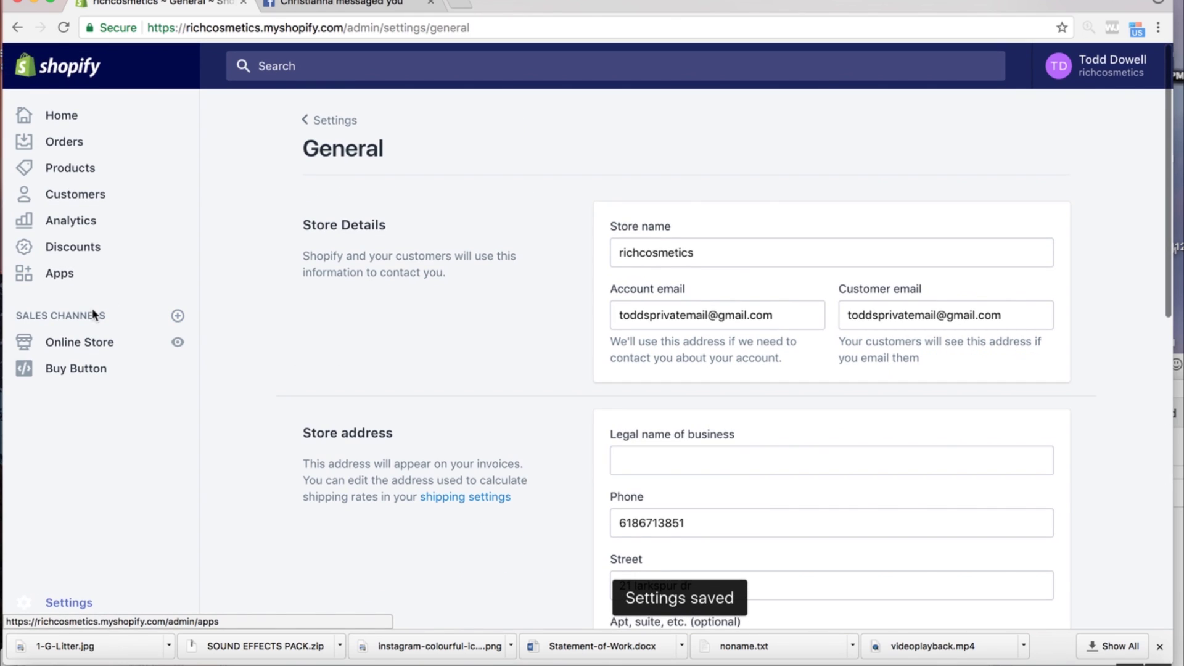
- Select Stripe as the credit card provider in the payment provider settings and start its activation
click(82, 603)
scroll(688, 413, down, 5)
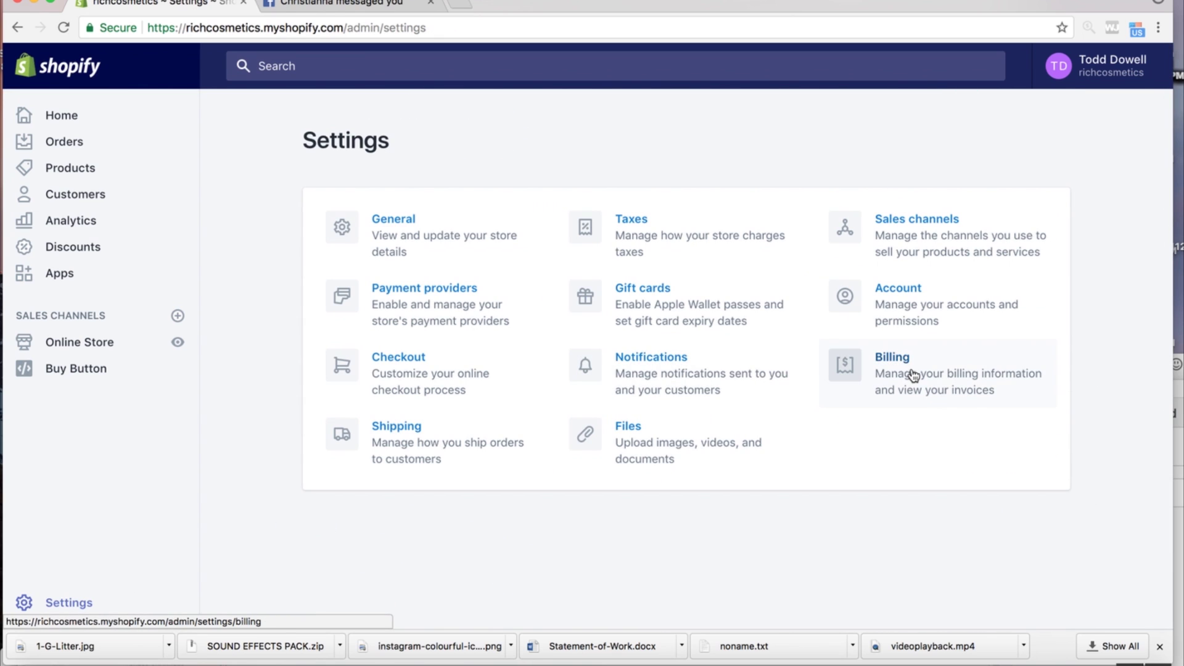
click(418, 290)
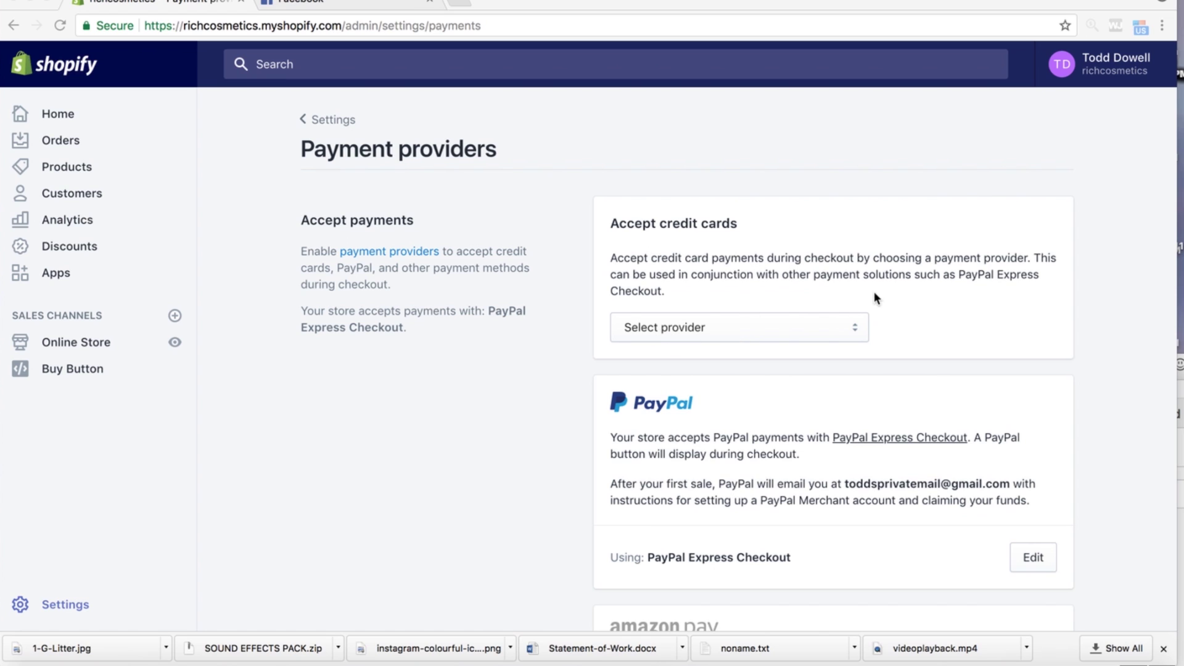
click(683, 325)
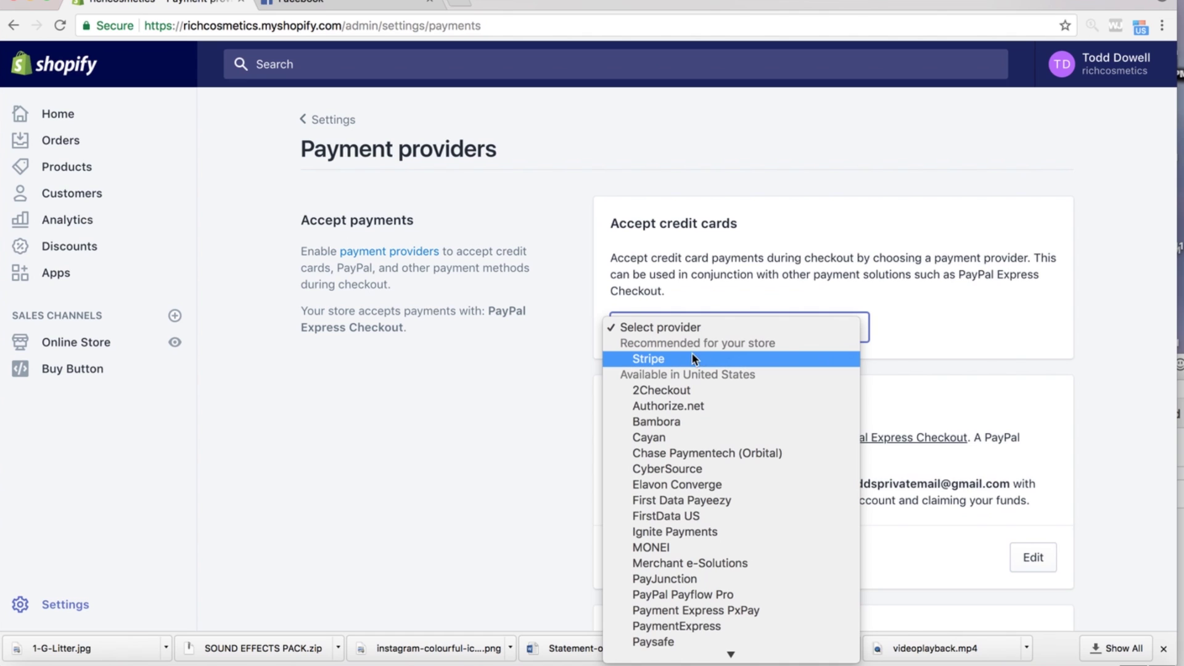
click(654, 358)
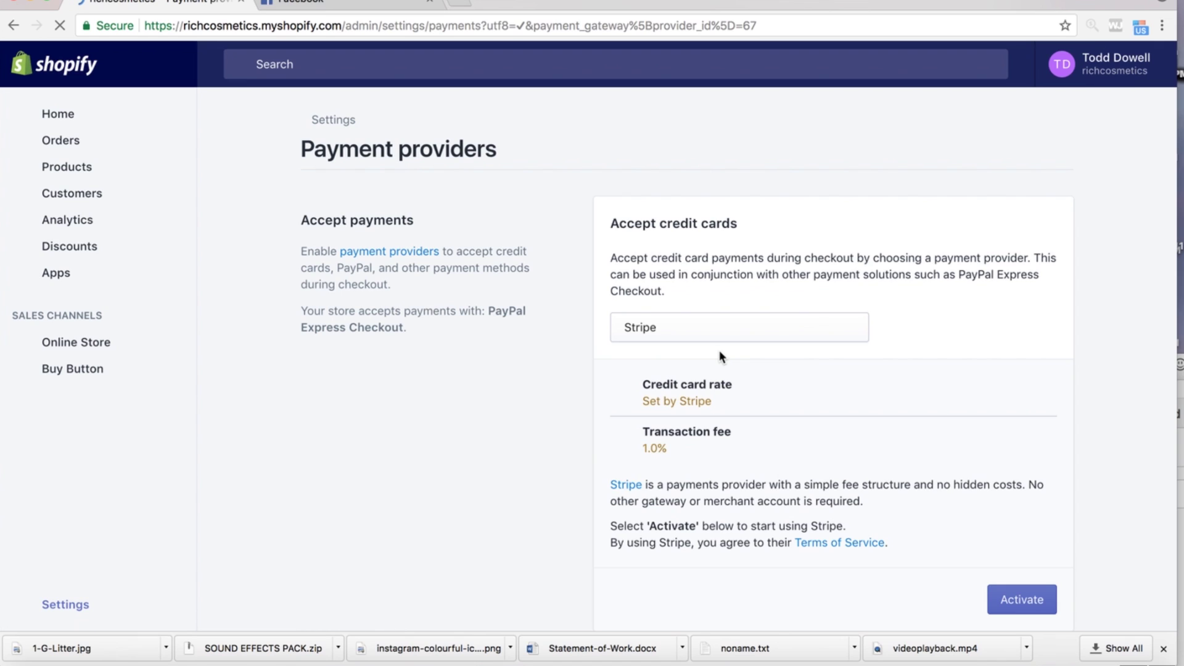
scroll(833, 405, down, 4)
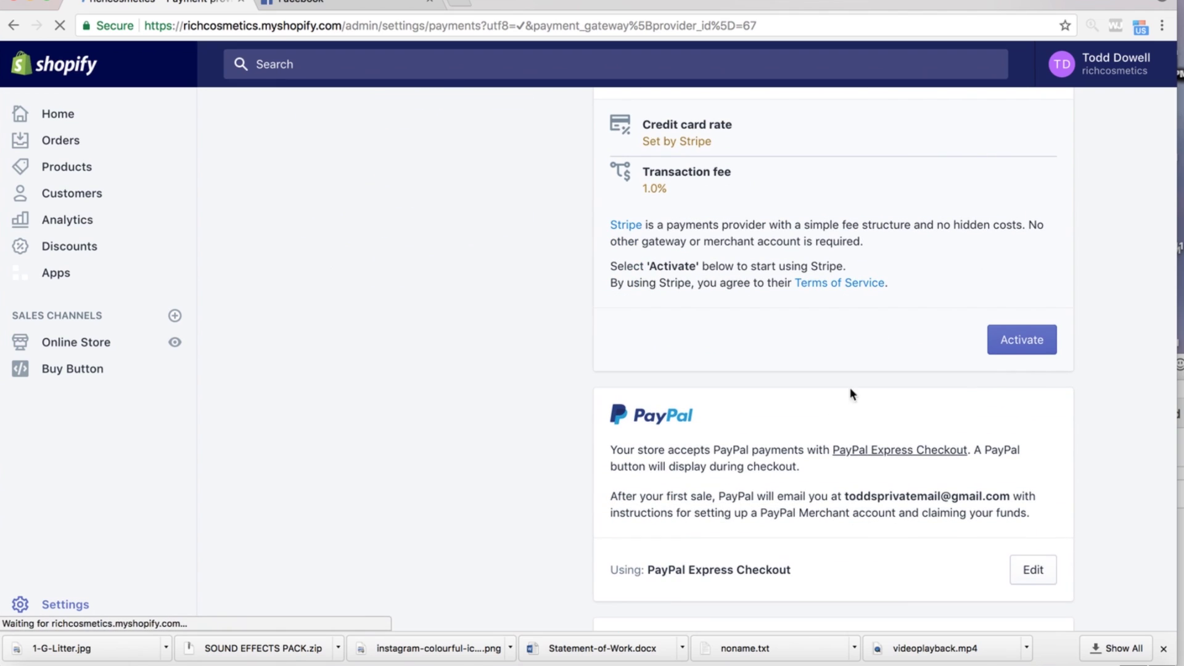
click(1028, 336)
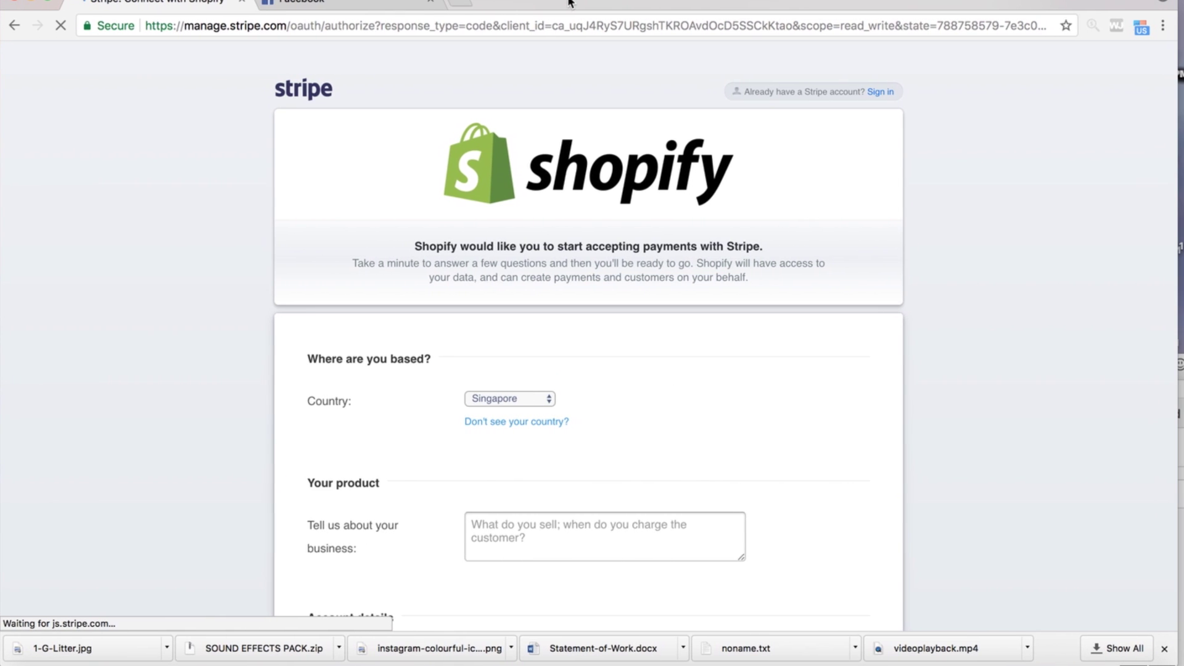
scroll(421, 361, down, 5)
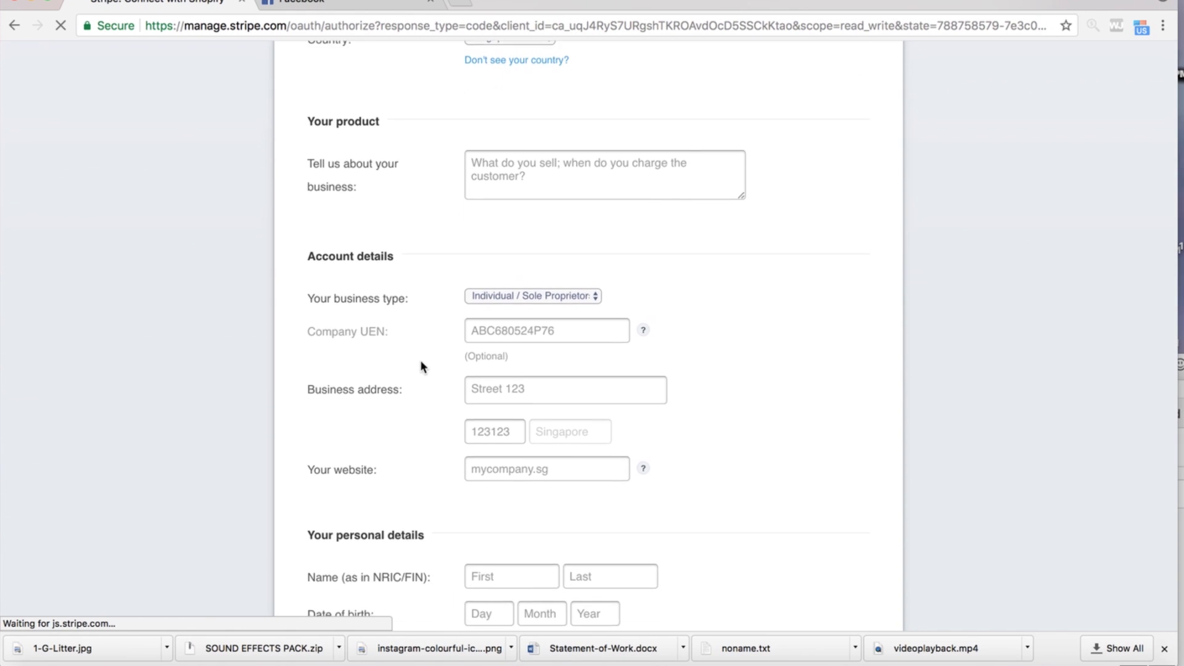
scroll(420, 360, up, 5)
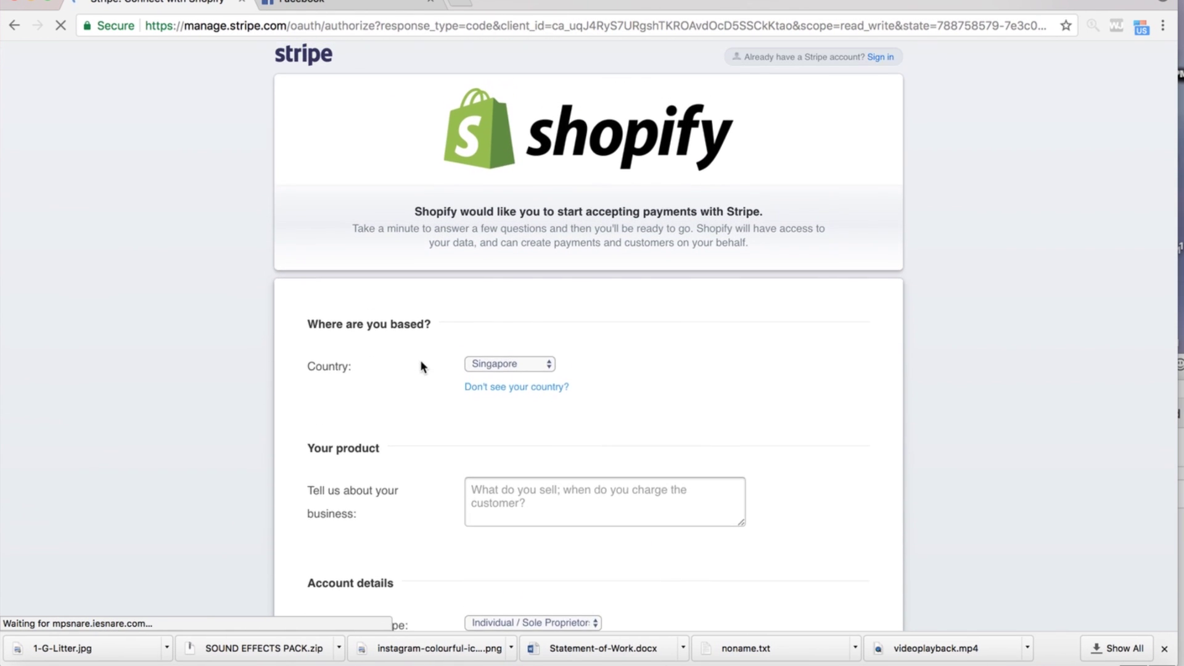
scroll(420, 360, down, 20)
scroll(420, 360, up, 5)
scroll(420, 360, up, 15)
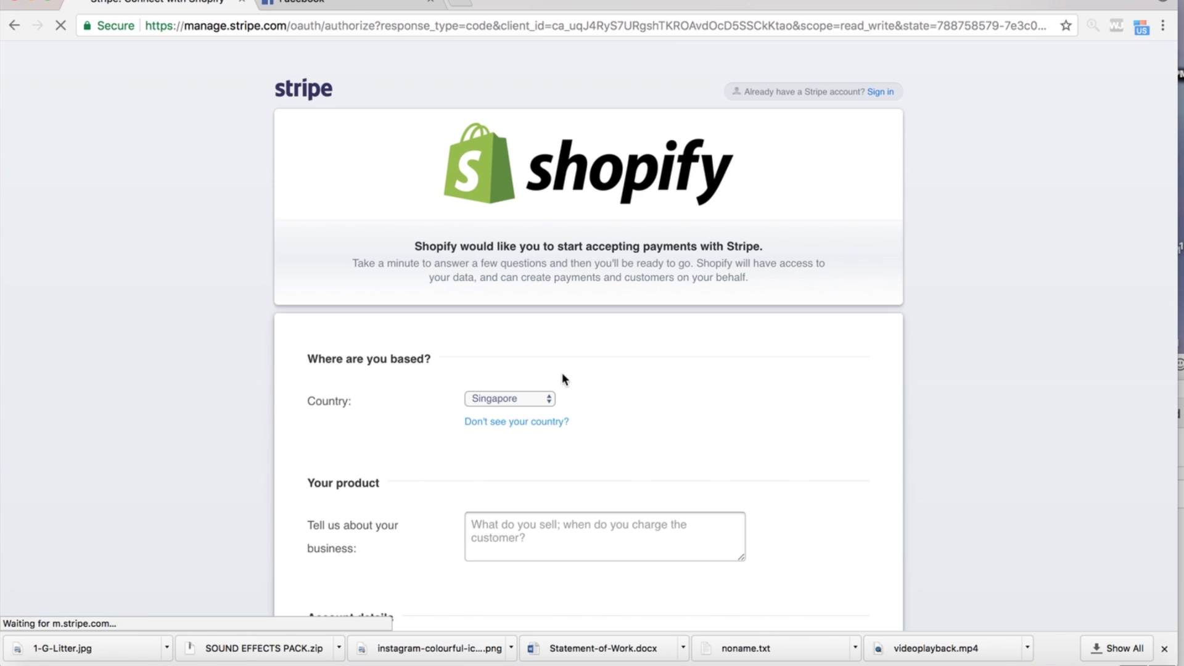
click(526, 399)
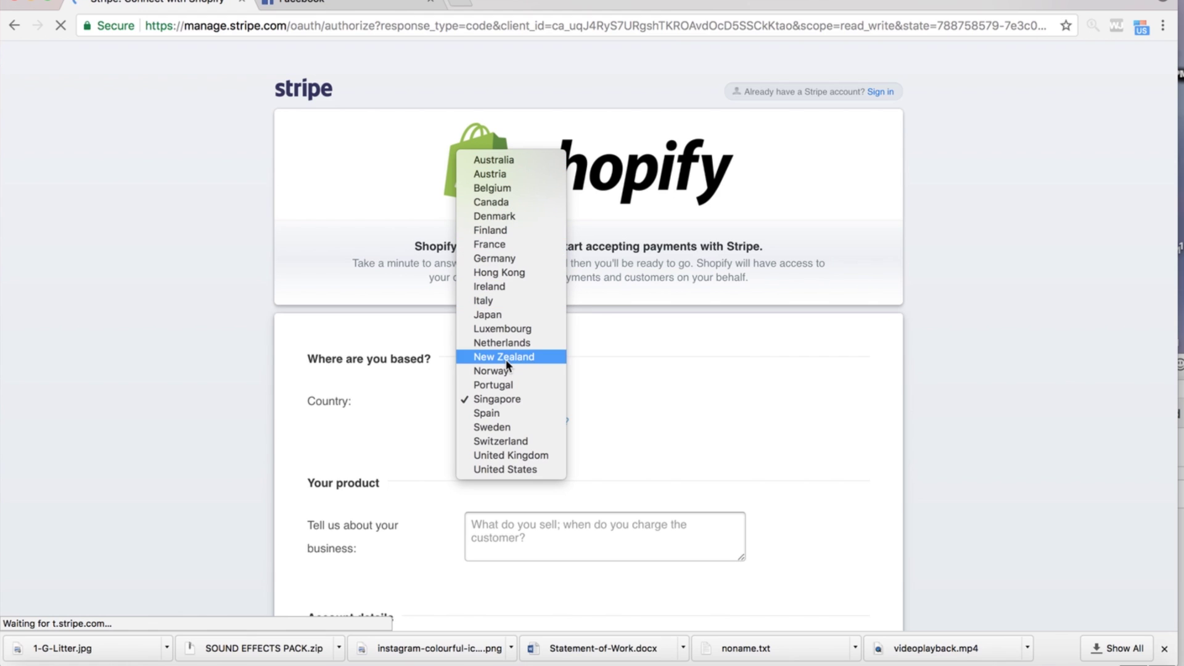
click(483, 470)
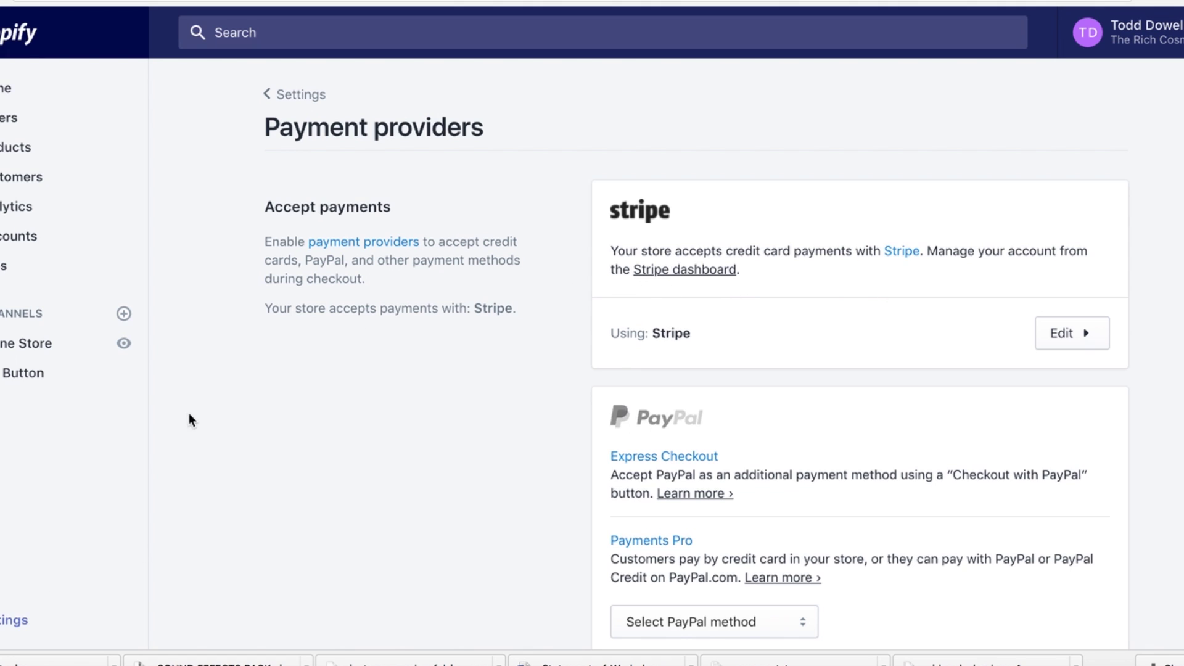
- Check the currency options in the general settings, keeping United States Dollars (USD), and return to the payment providers settings
click(8, 620)
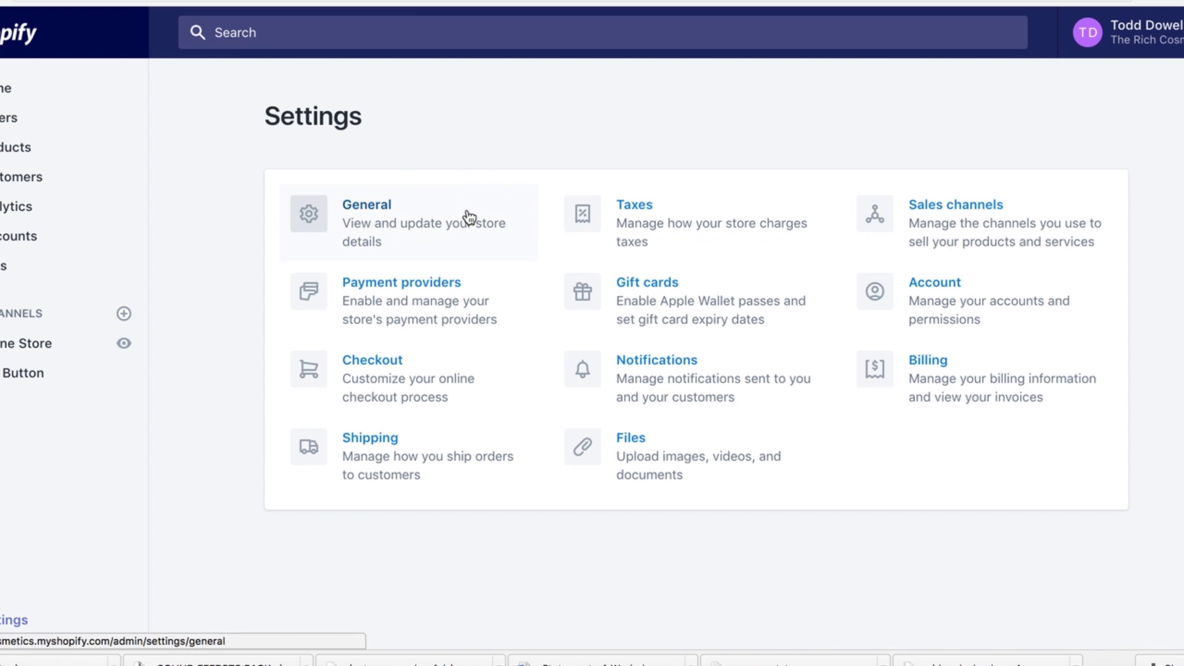
click(369, 233)
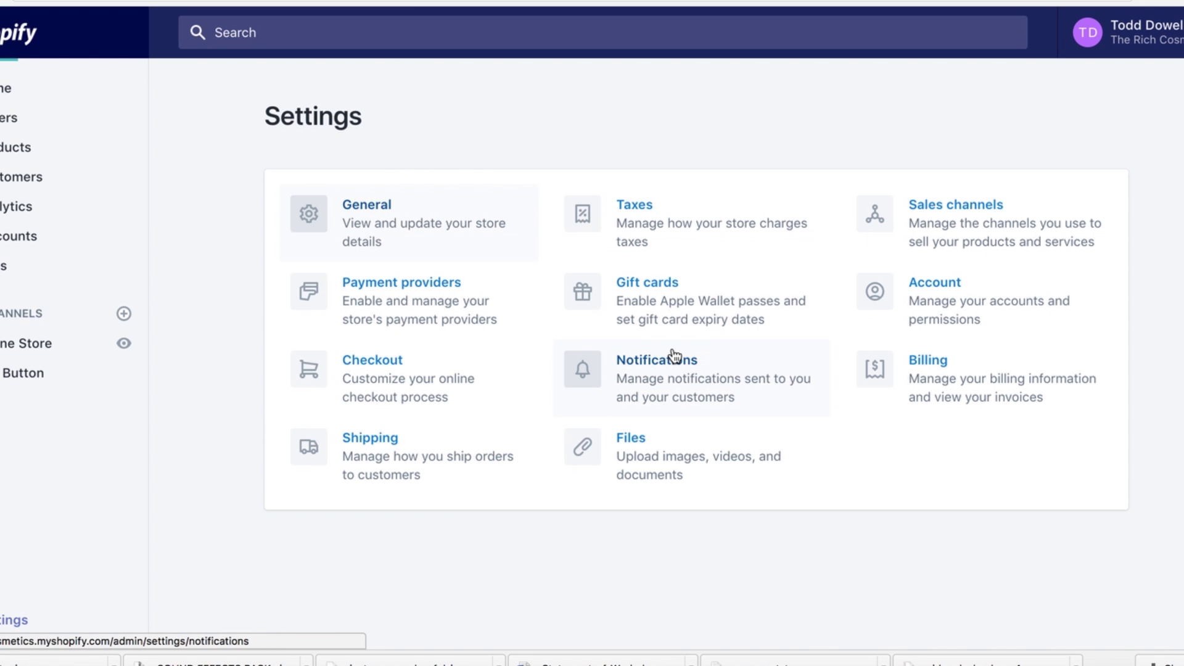
scroll(756, 362, down, 10)
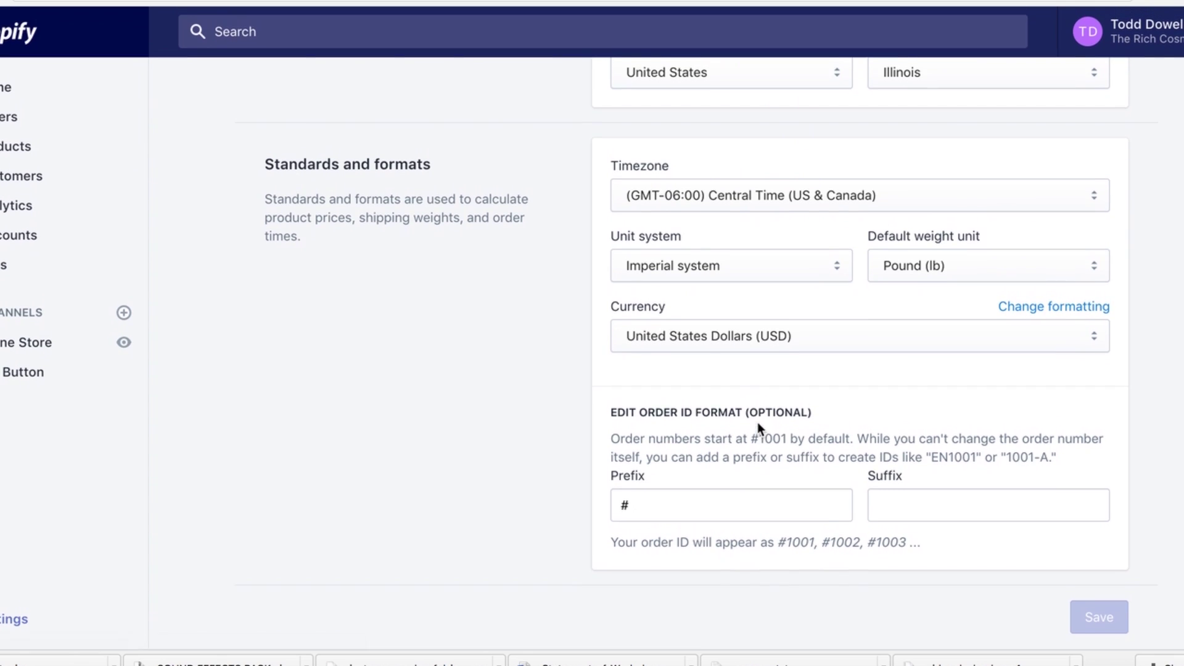
click(803, 338)
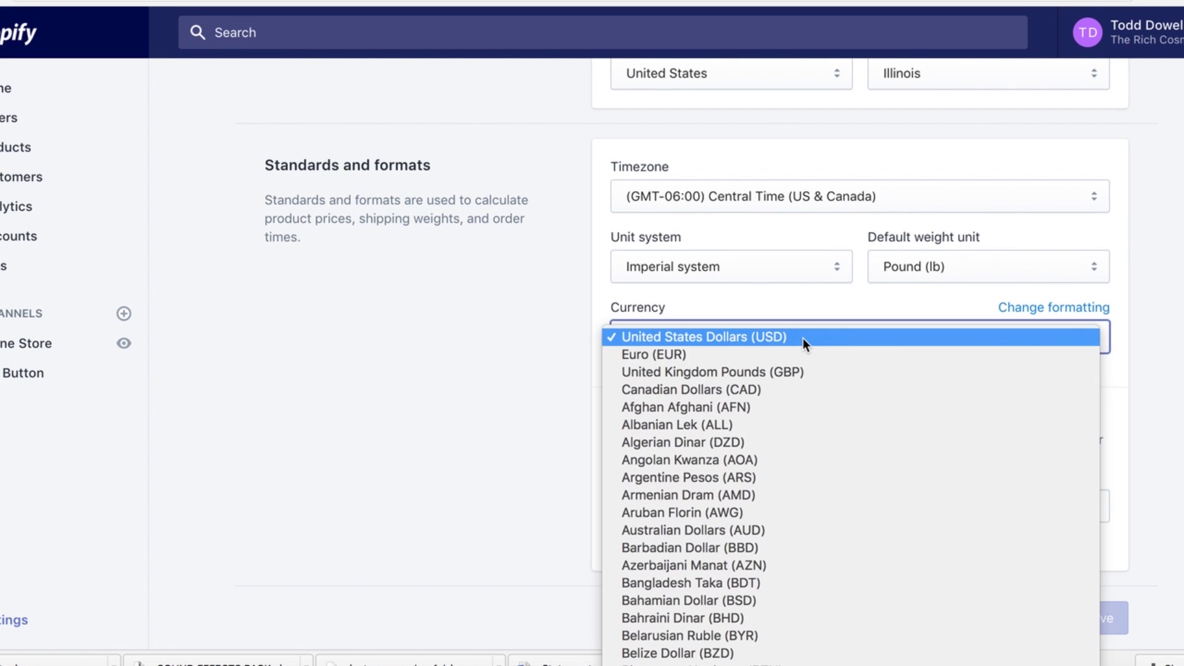
click(750, 338)
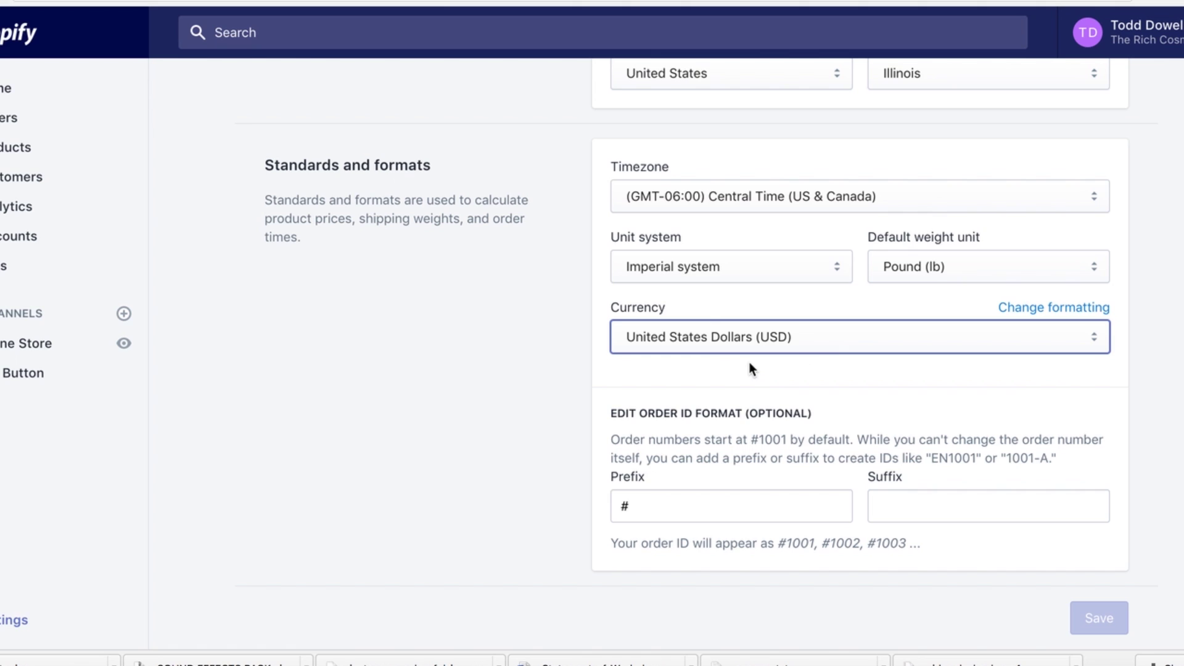
click(589, 323)
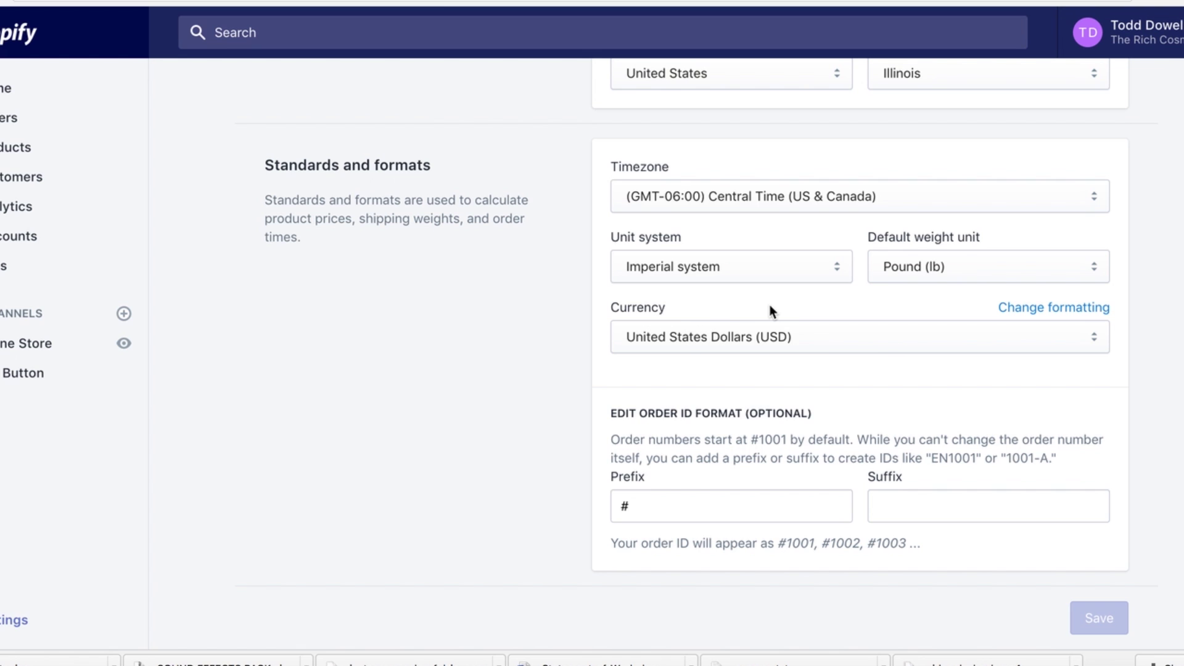
scroll(723, 244, up, 3)
scroll(726, 169, down, 2)
scroll(725, 247, down, 1)
click(8, 620)
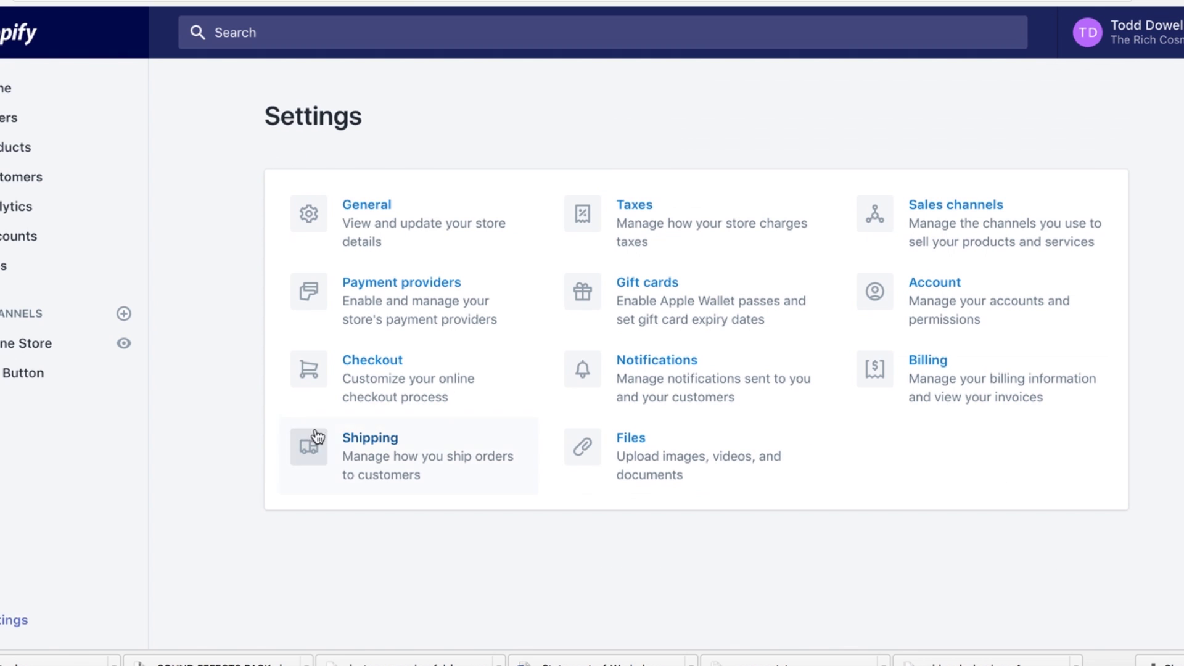
click(395, 301)
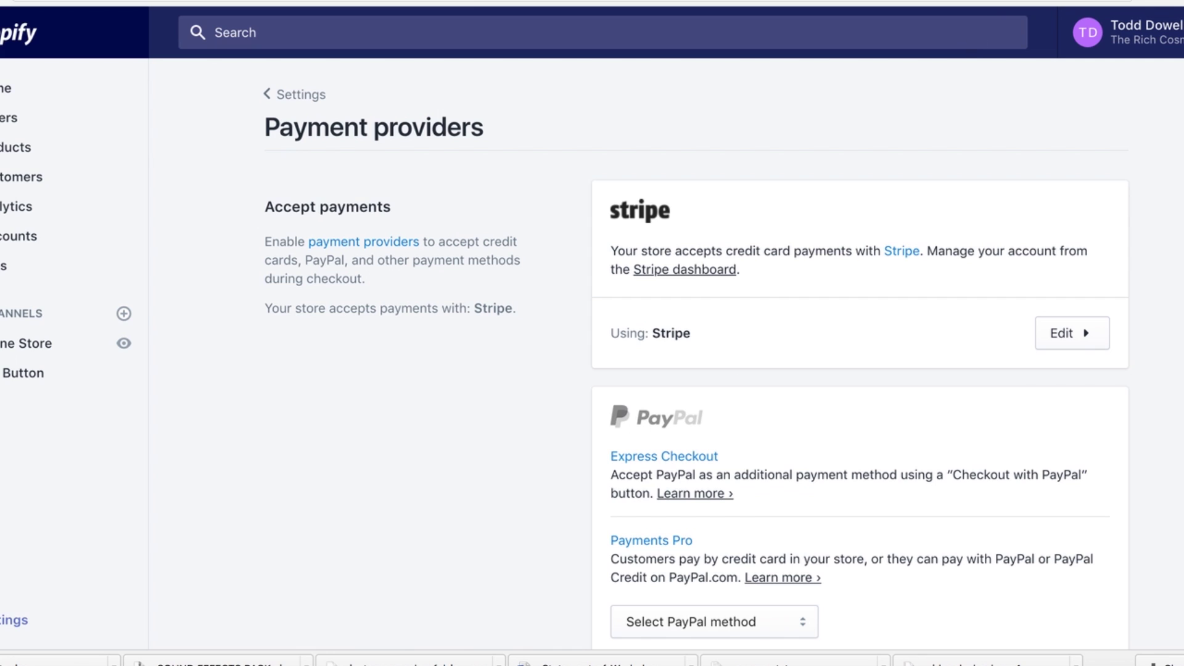
click(894, 0)
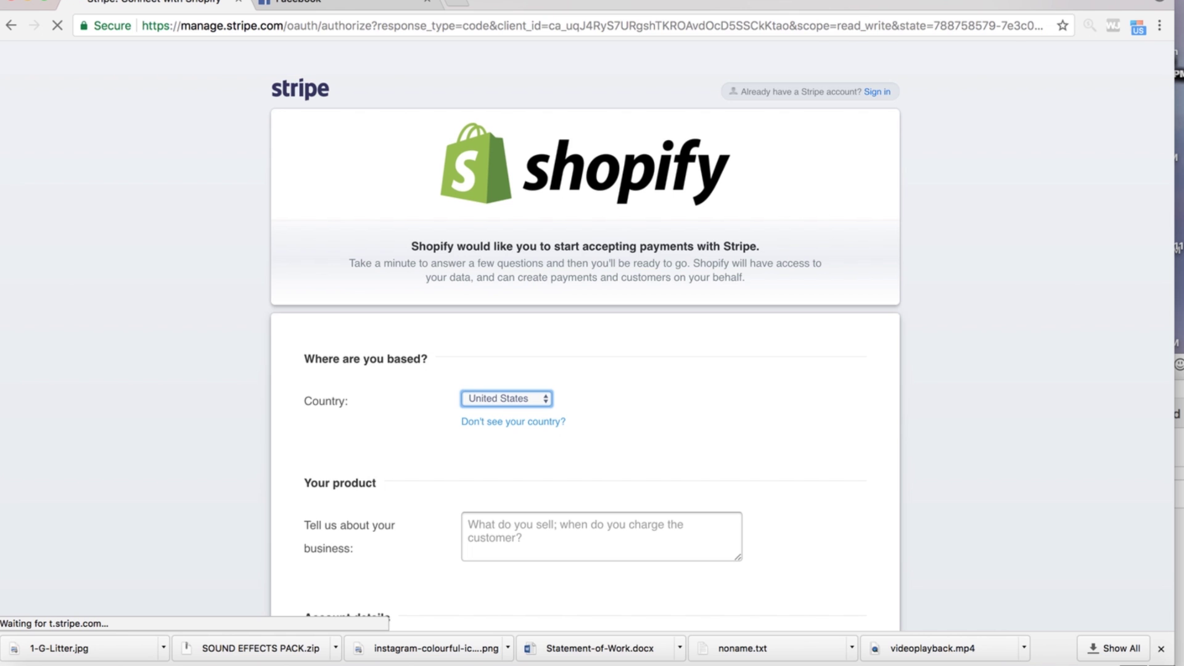
click(863, 0)
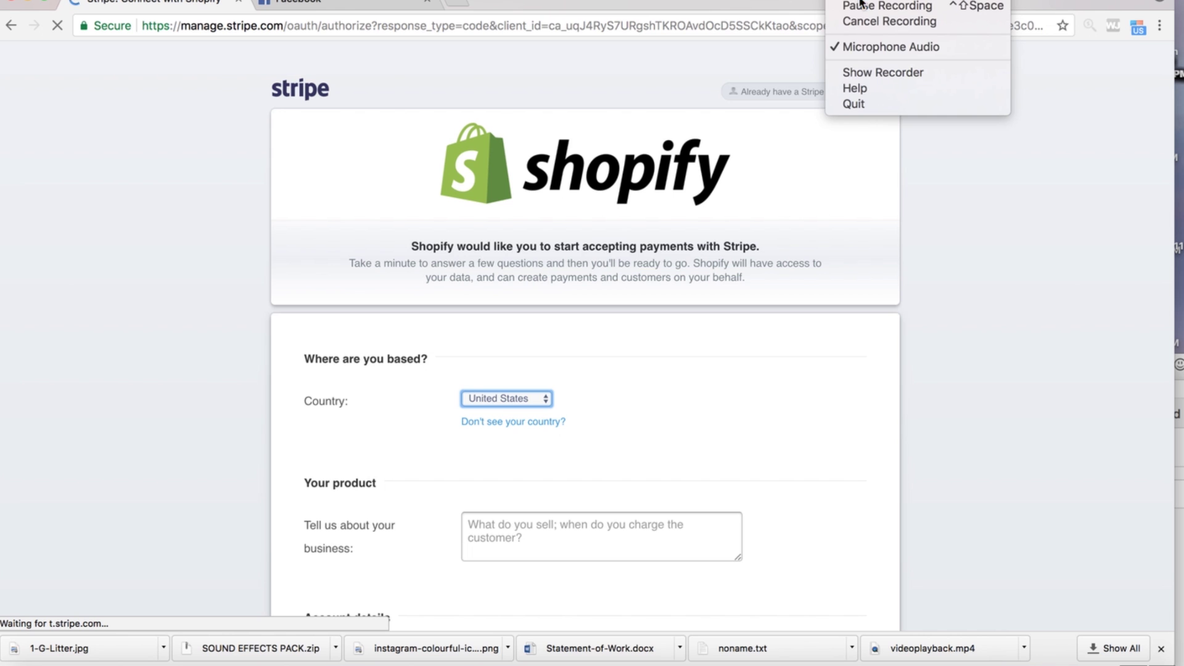
click(864, 6)
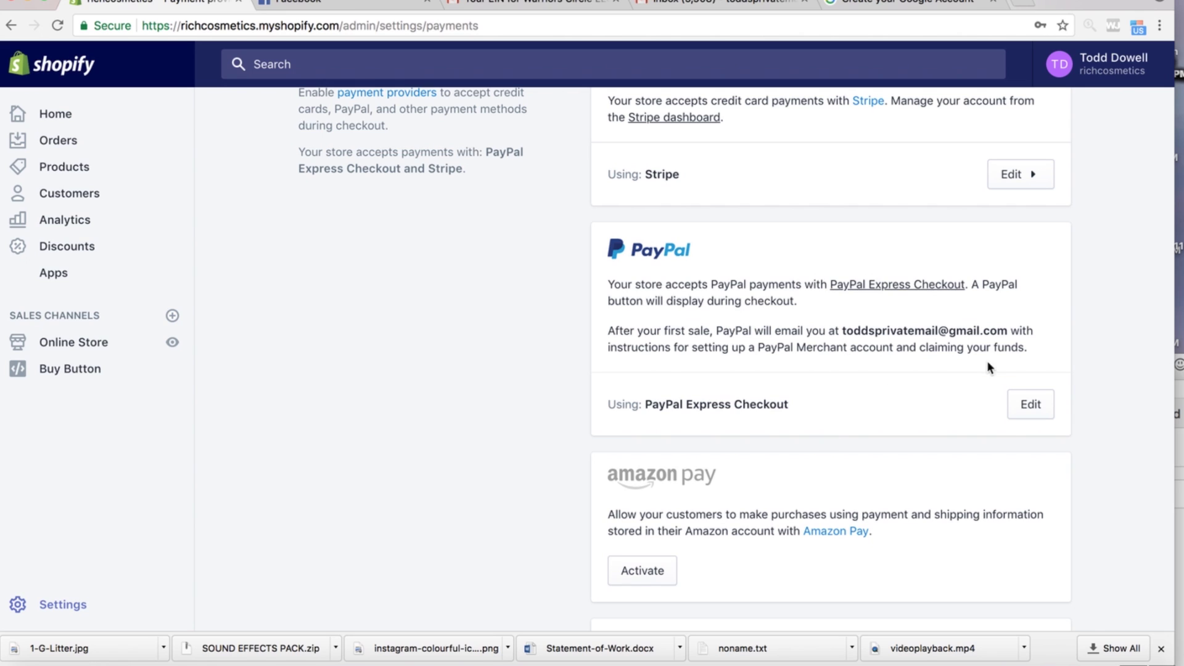
- Deactivate PayPal Express Checkout in the payment provider settings and confirm the deactivation
click(1025, 405)
scroll(937, 491, down, 3)
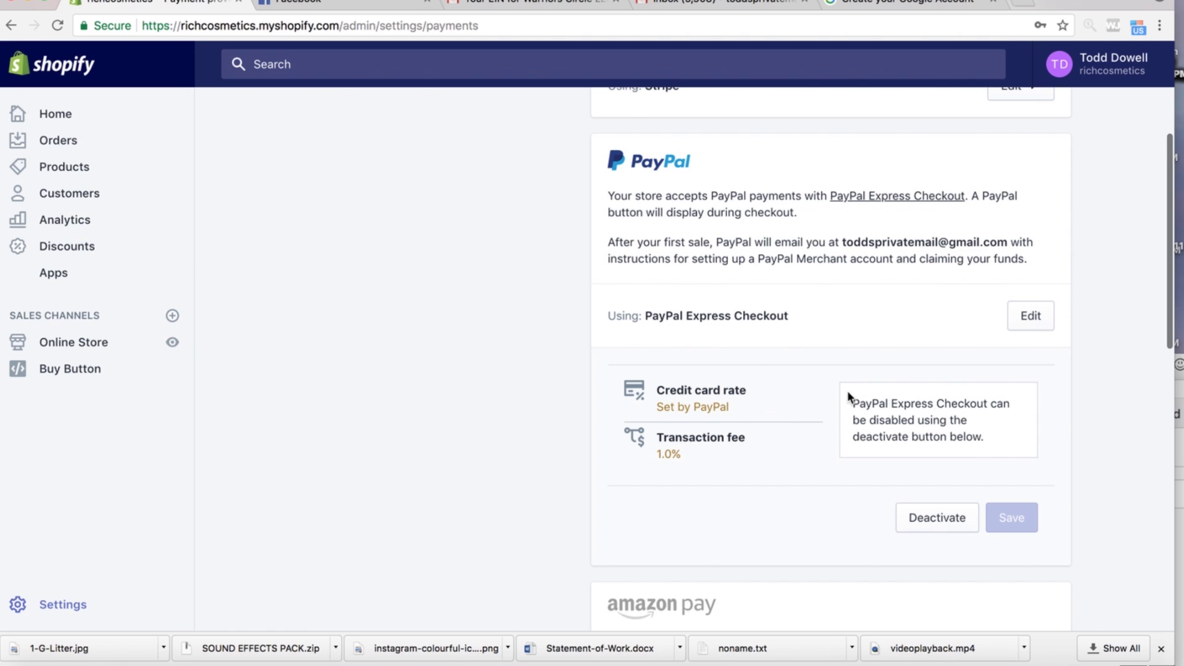
click(937, 520)
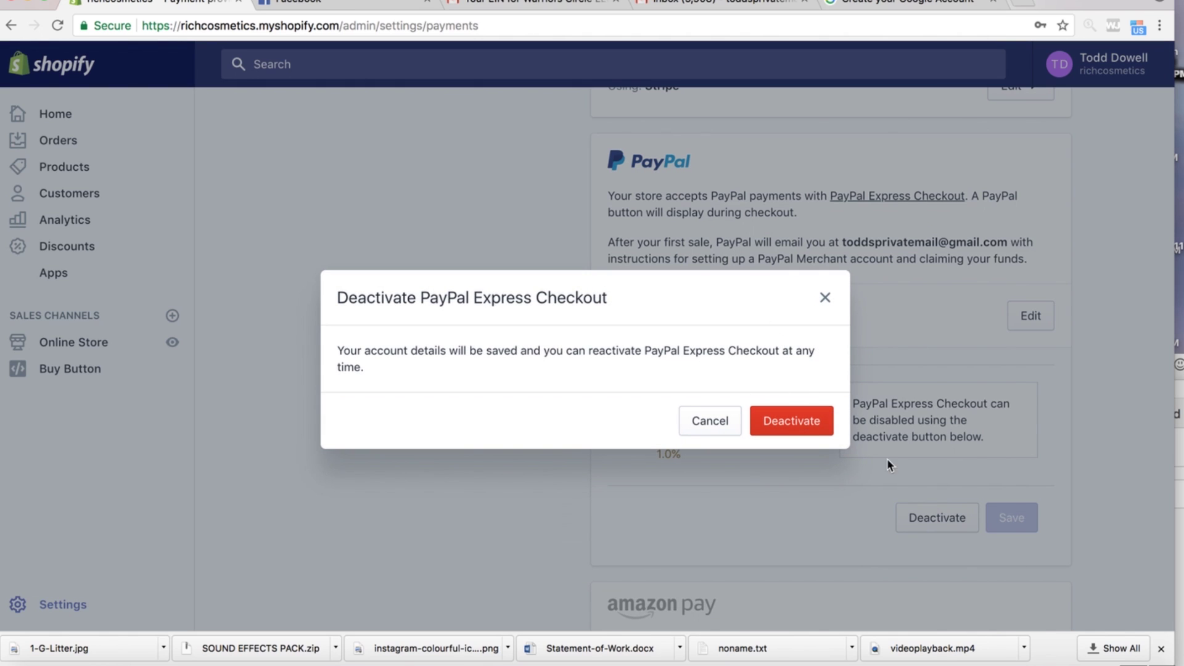
click(797, 427)
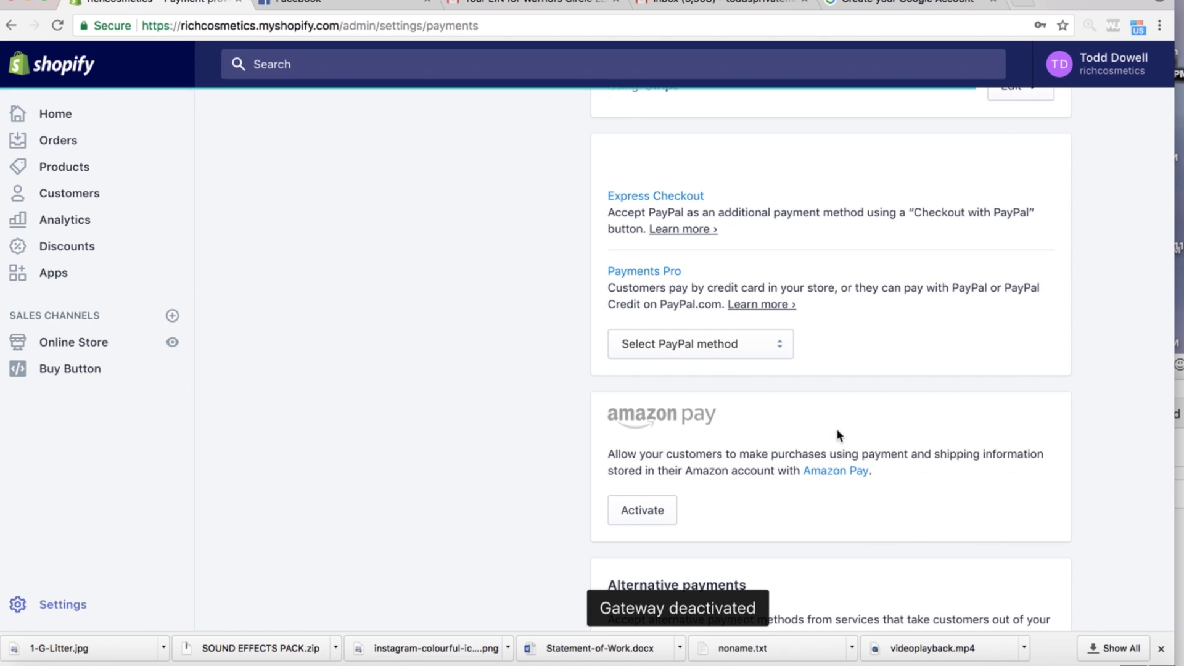
- Choose PayPal Express Checkout as the store's PayPal method and start its activation
scroll(765, 393, down, 2)
scroll(765, 393, up, 4)
scroll(764, 393, down, 3)
click(687, 297)
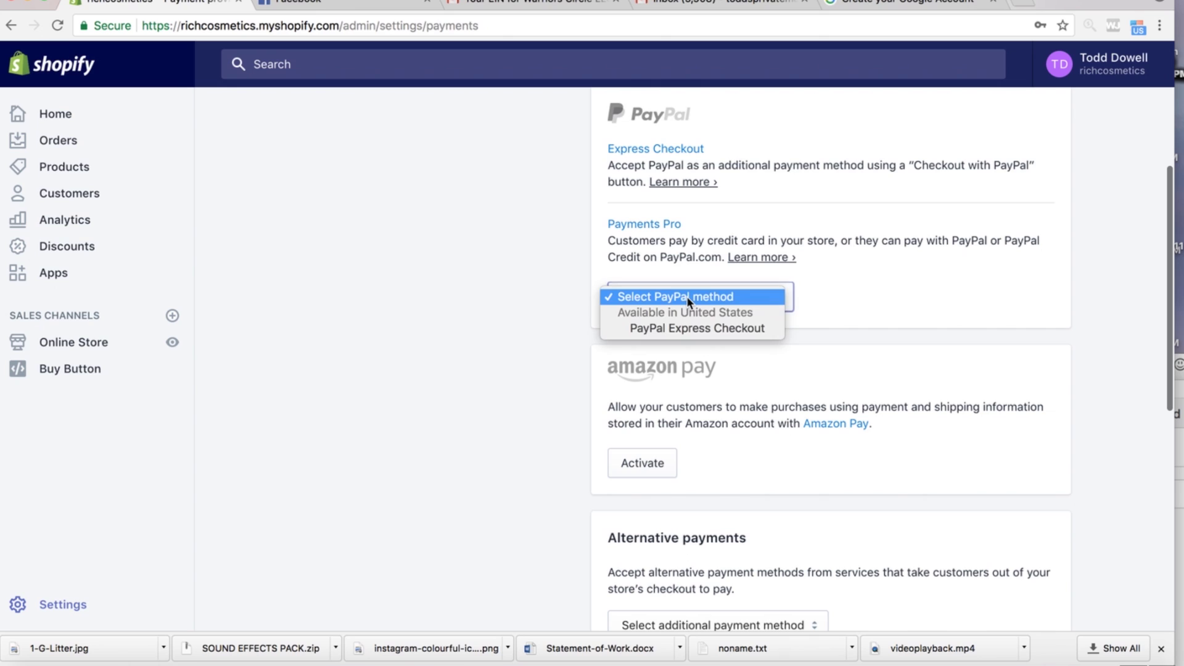
click(664, 330)
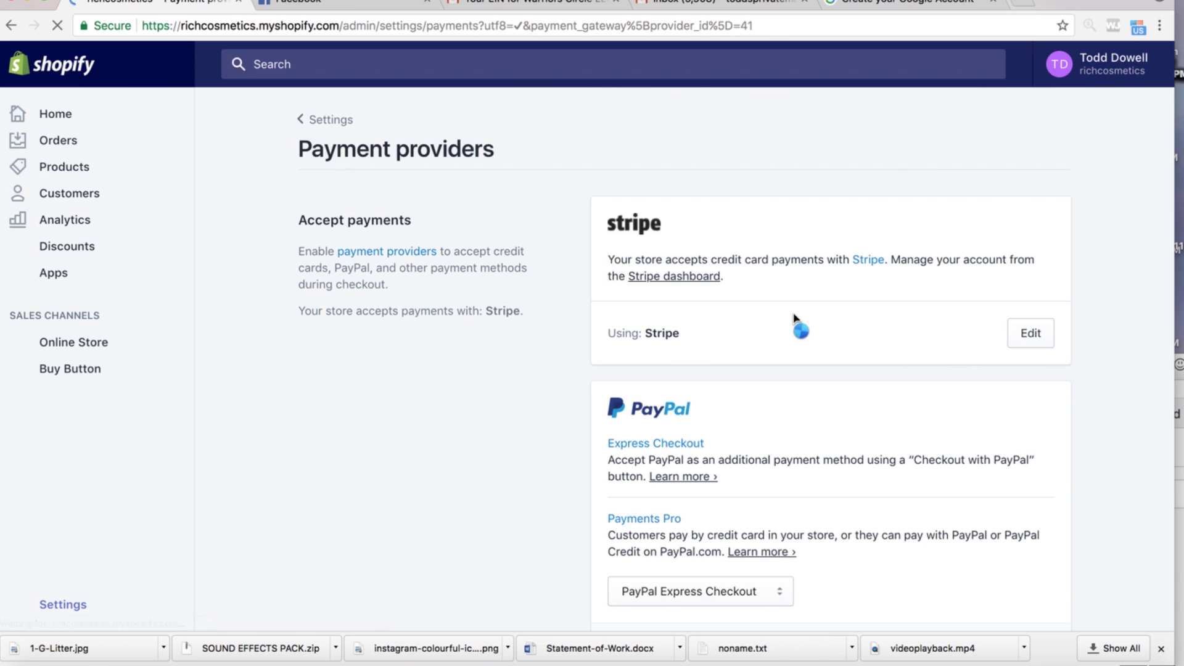
scroll(778, 435, down, 2)
scroll(779, 429, down, 5)
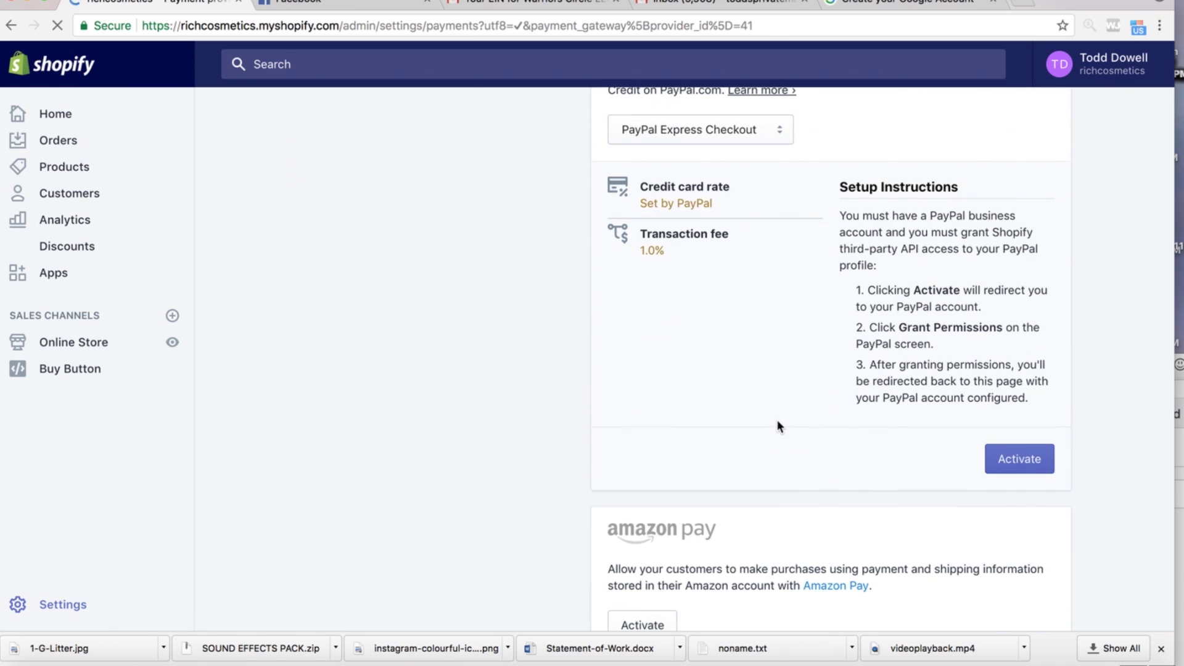
click(1019, 459)
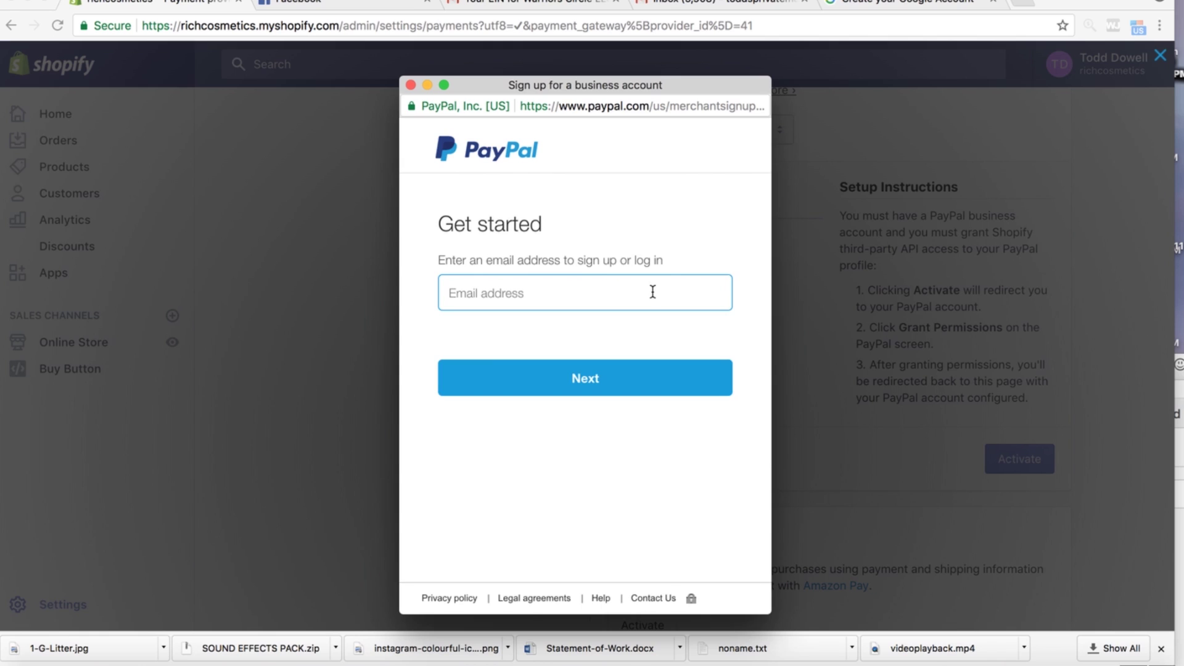
- Close the PayPal business account sign-up window without entering an email address and look over the payment providers page
click(532, 289)
click(411, 86)
scroll(873, 319, up, 10)
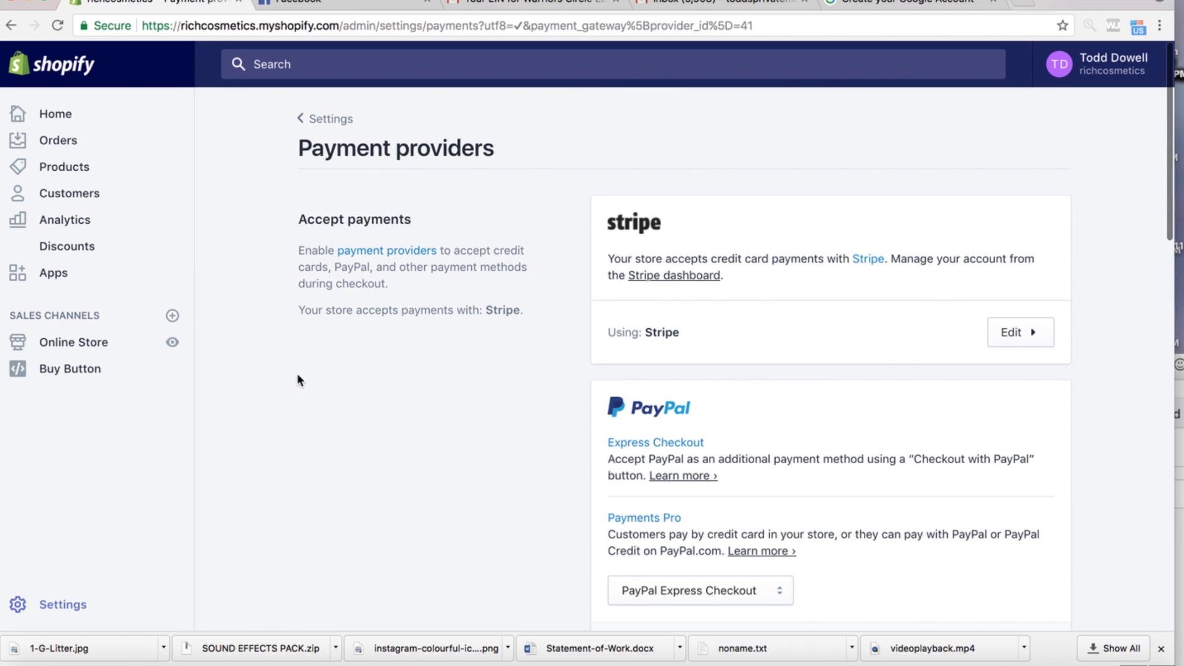
scroll(194, 378, down, 10)
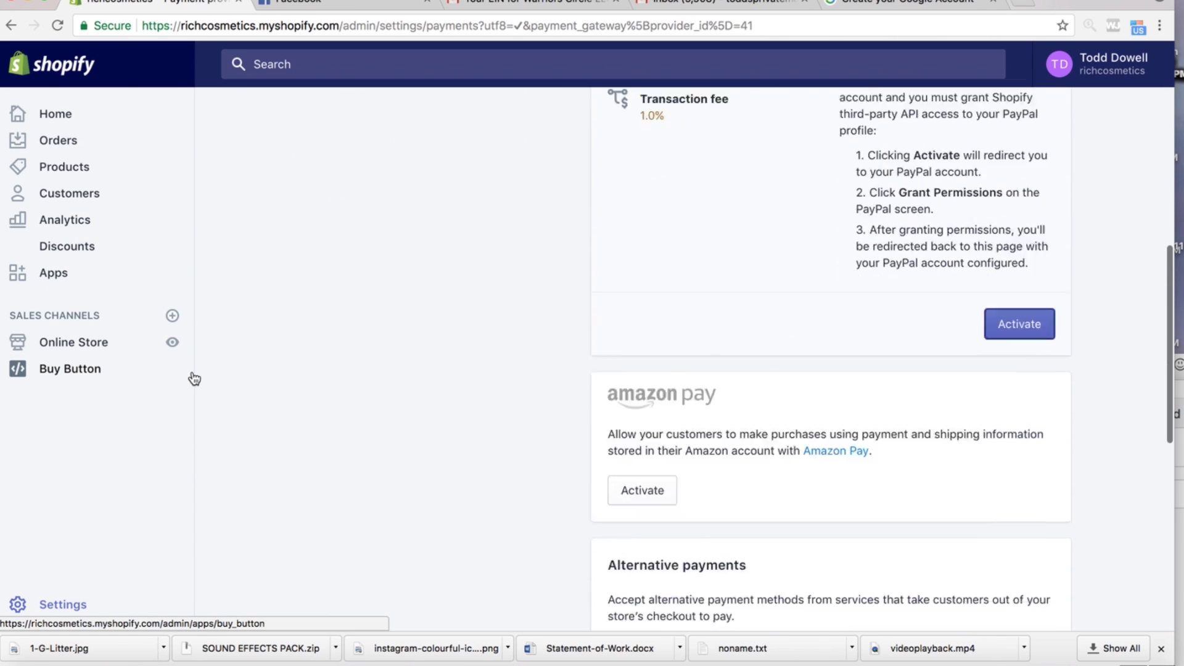
- Look over the remaining alternative, manual and authorization options for payments, and return to the settings overview
scroll(195, 379, down, 5)
scroll(93, 554, down, 2)
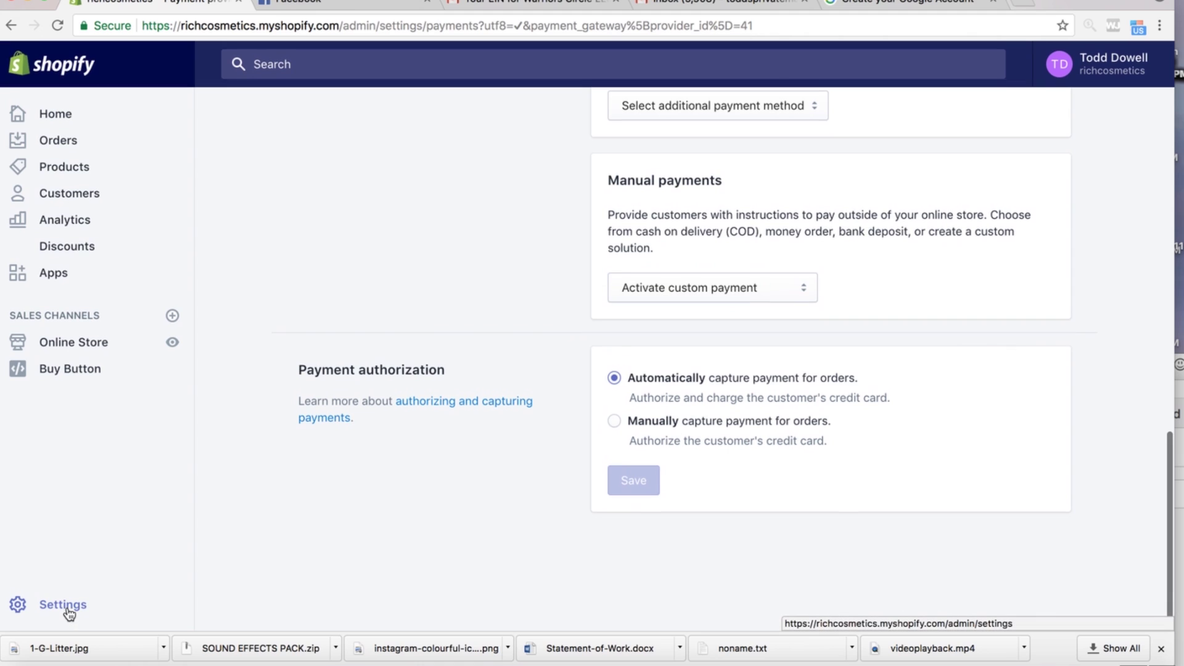
click(65, 611)
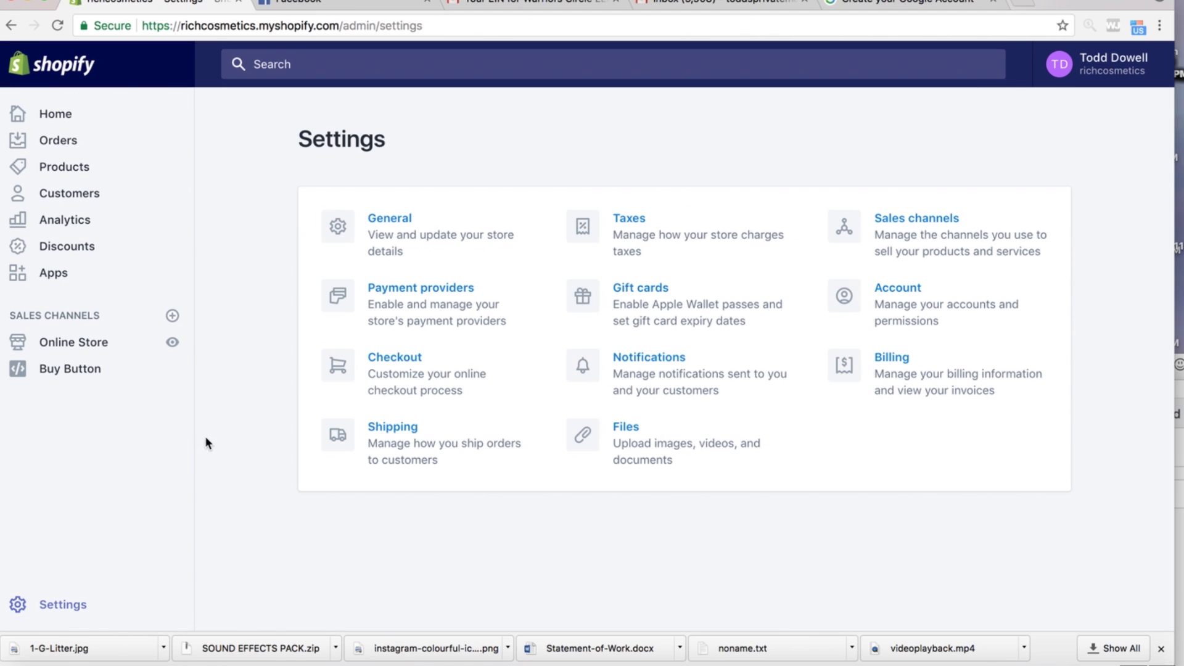
- Open the online store's domain settings and start buying a new domain
click(75, 345)
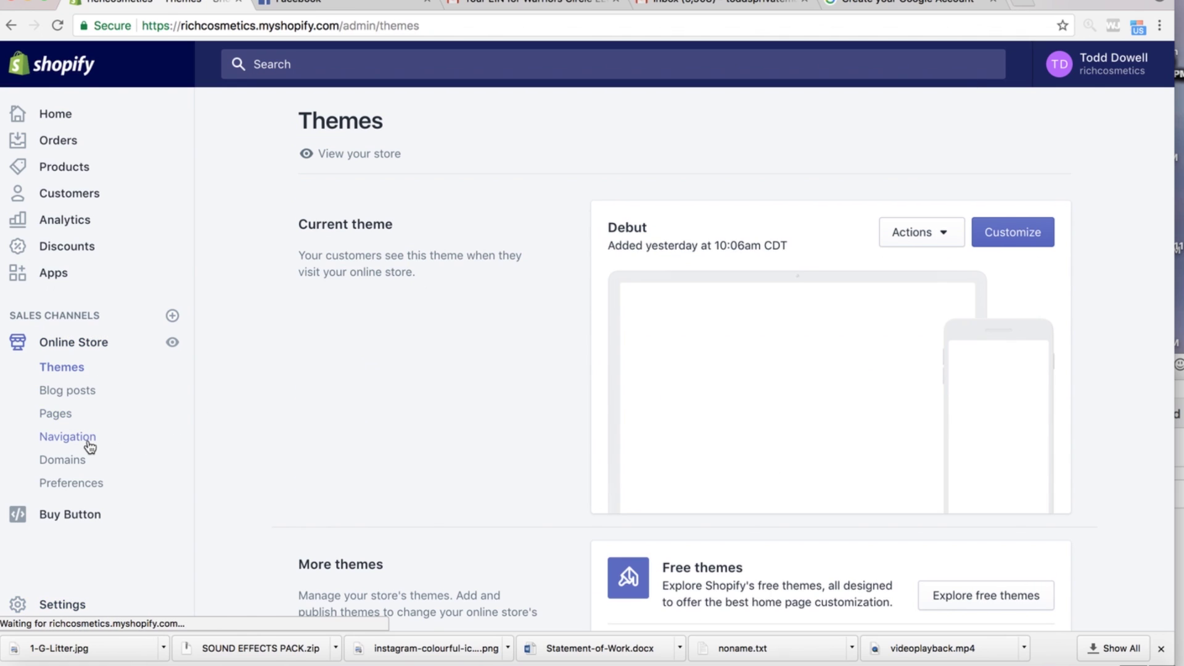
click(55, 467)
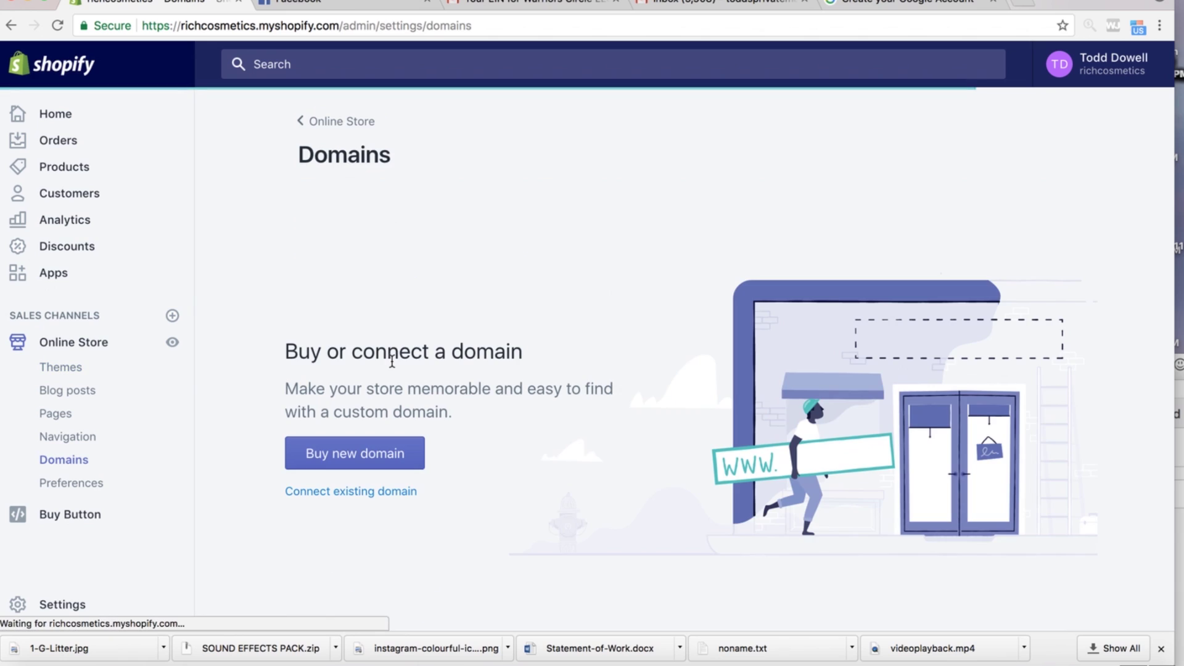
click(368, 457)
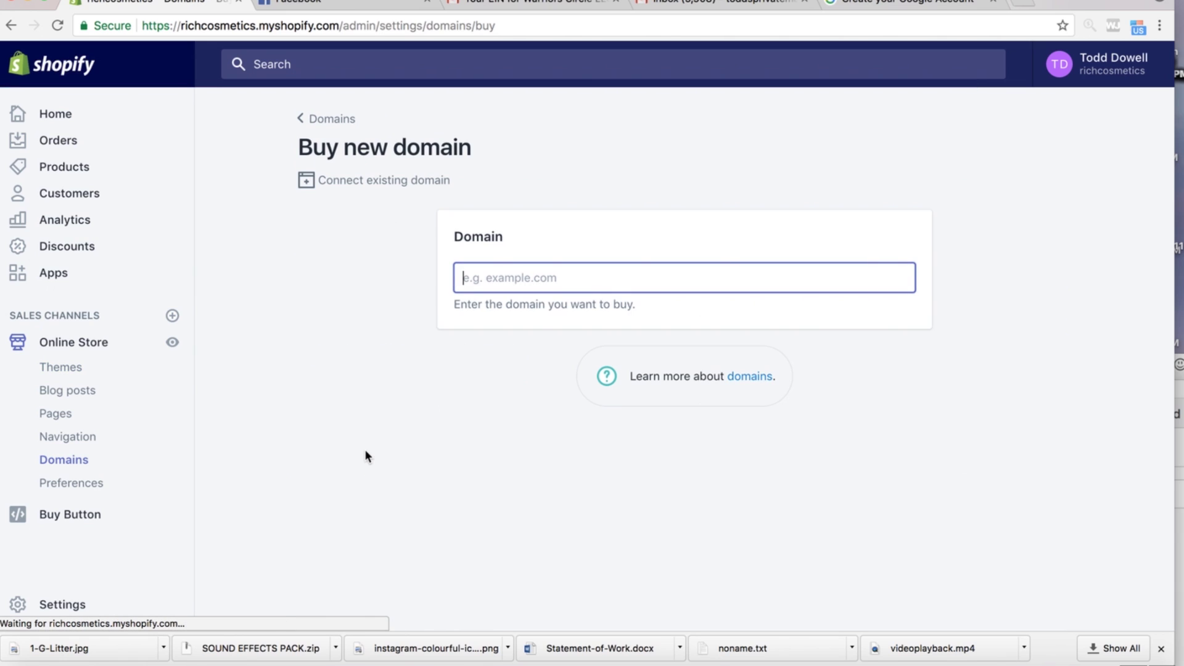
- Search for the domain richcosmetics.com and check which other extensions are offered for richcosmetics
text(ric)
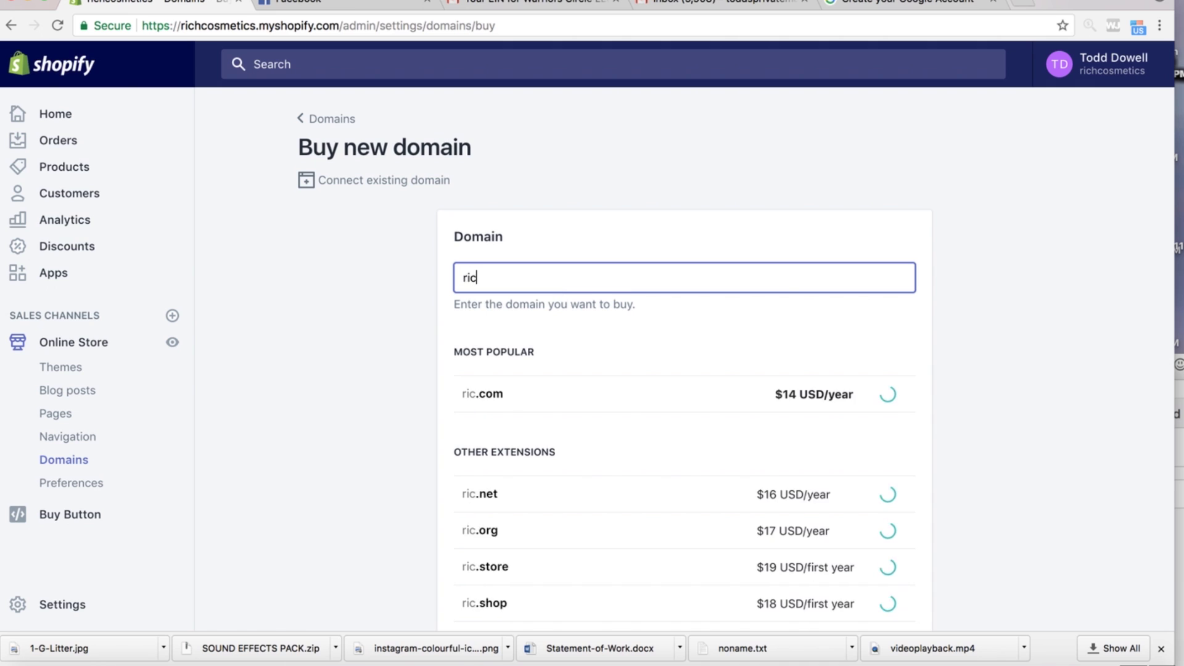
text(hcosme)
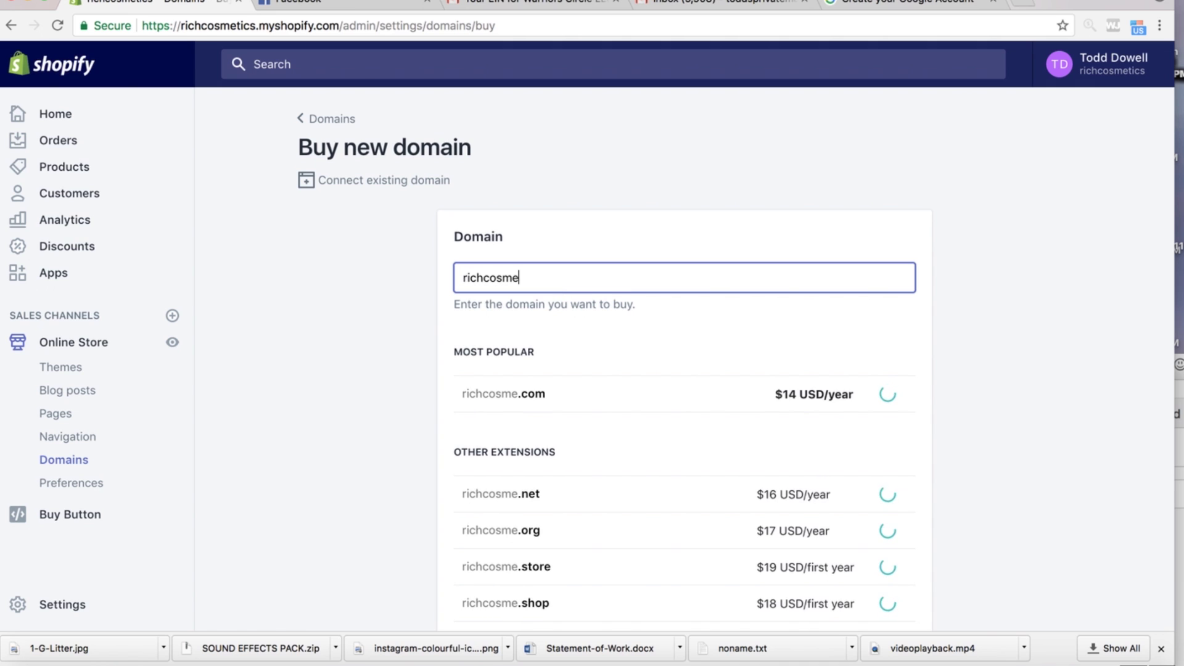
text(tics.com)
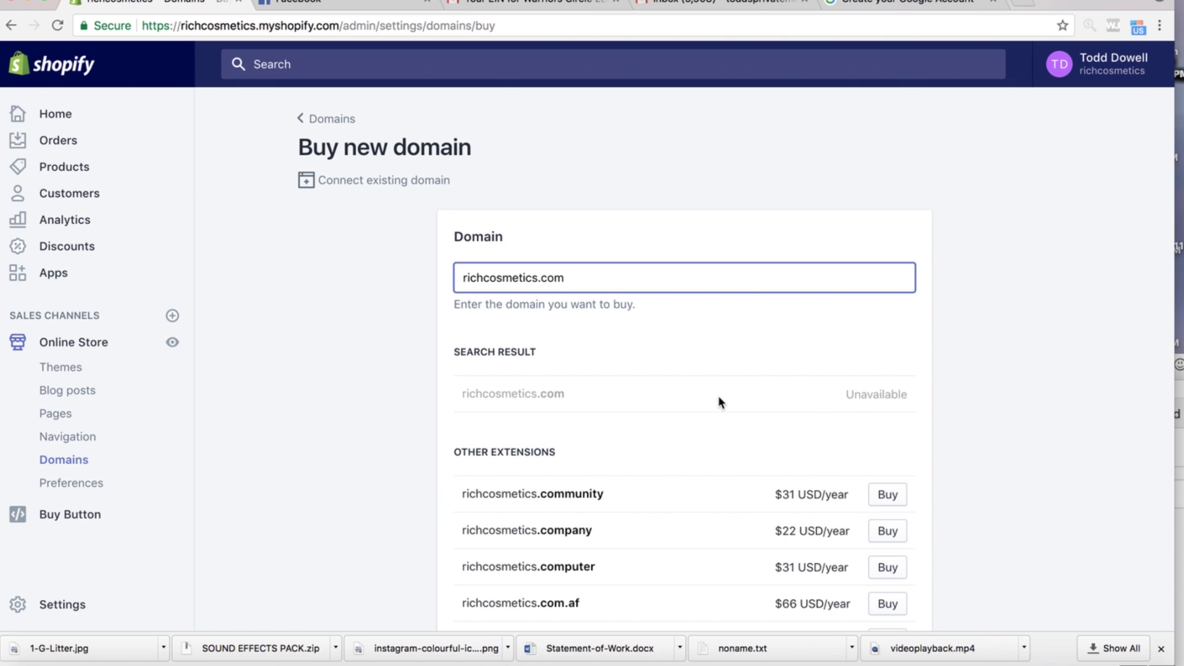
scroll(719, 400, down, 4)
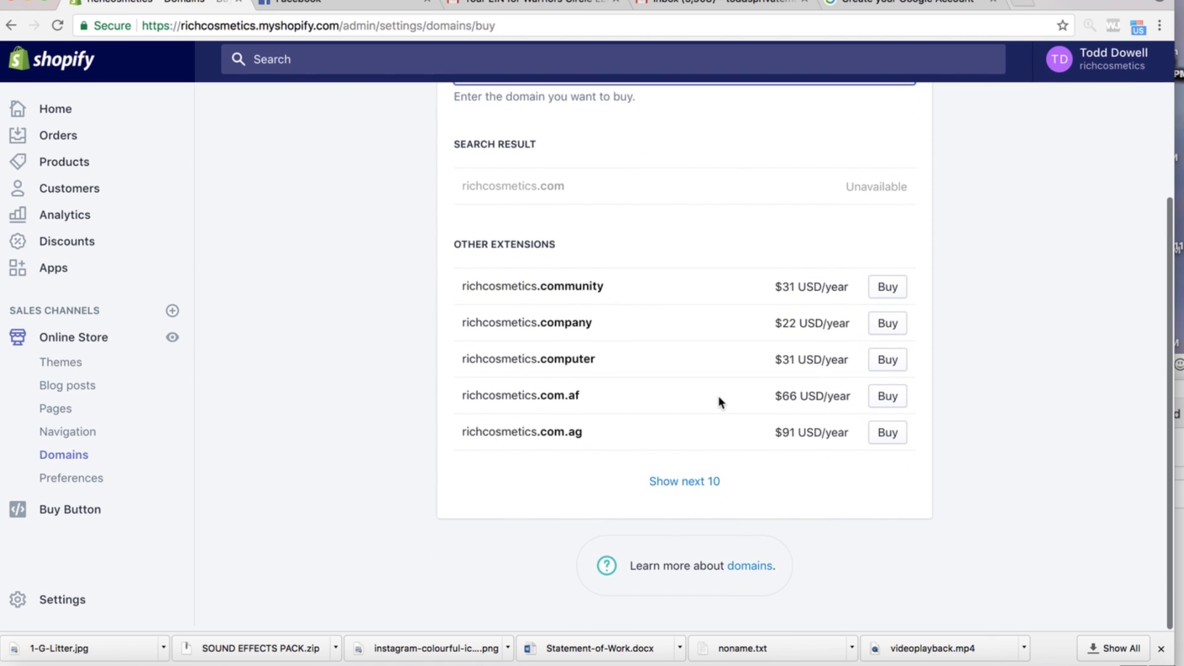
scroll(719, 402, up, 2)
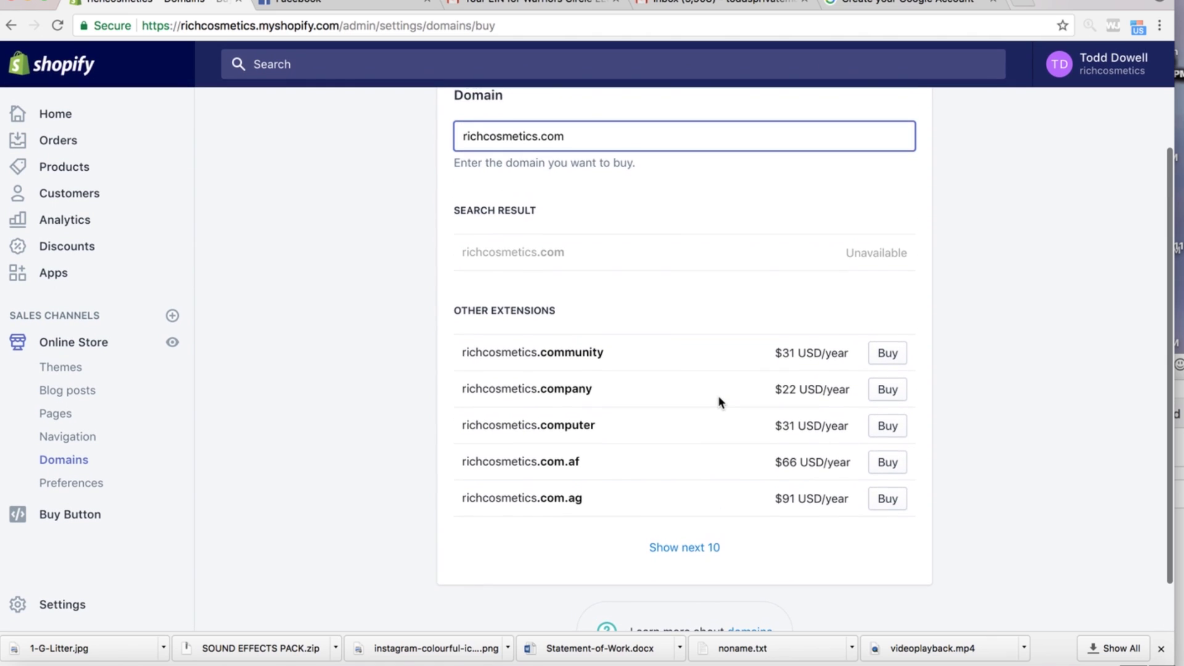
key(BackSpace)
key(BackSpace)
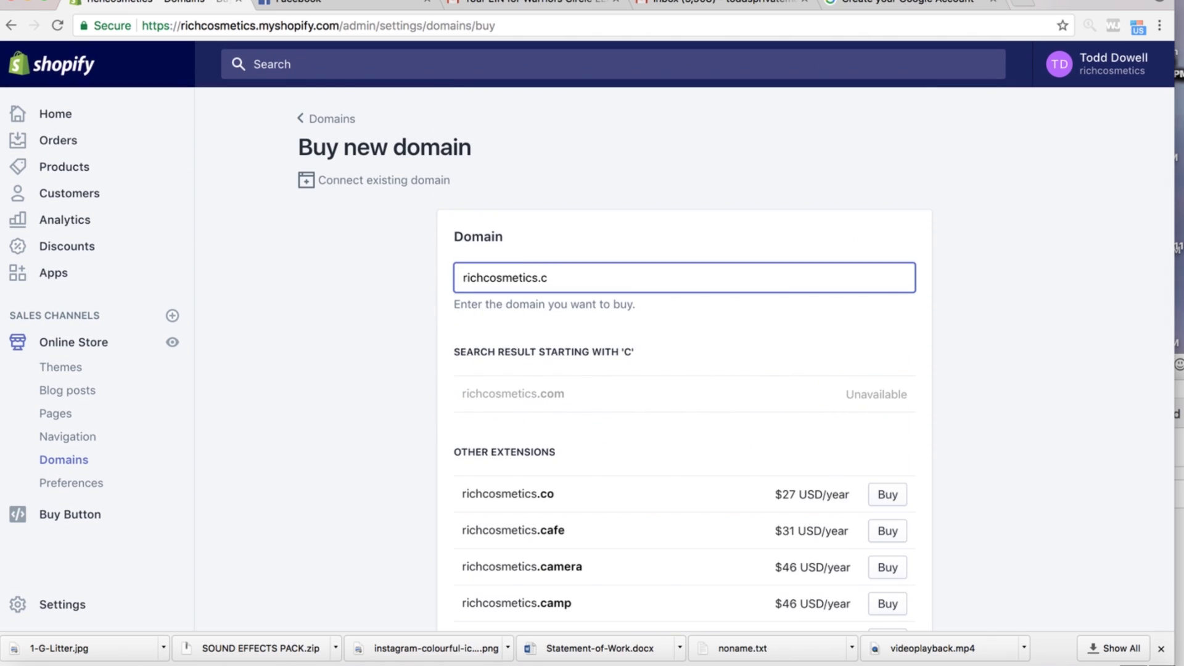
key(BackSpace)
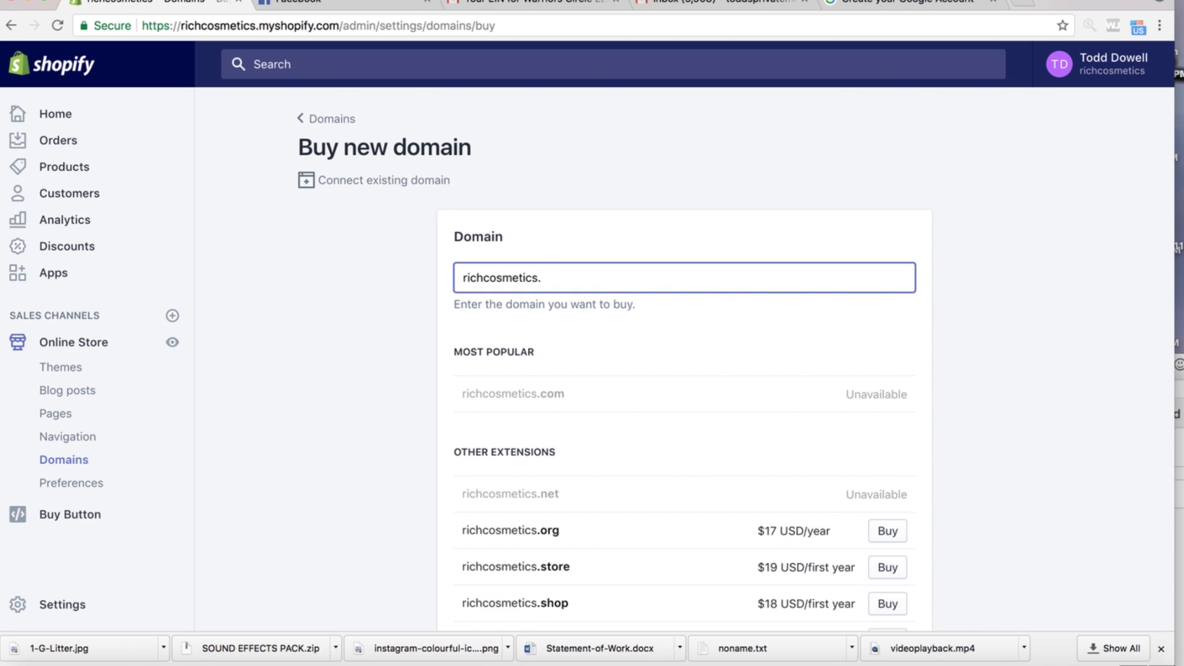
- Replace the domain search with therichcosmetics.com
key(BackSpace)
key(BackSpace)
key(BackSpace)
key(BackSpace)
key(BackSpace)
key(BackSpace)
key(BackSpace)
key(BackSpace)
key(BackSpace)
key(BackSpace)
key(BackSpace)
key(BackSpace)
key(BackSpace)
text(t)
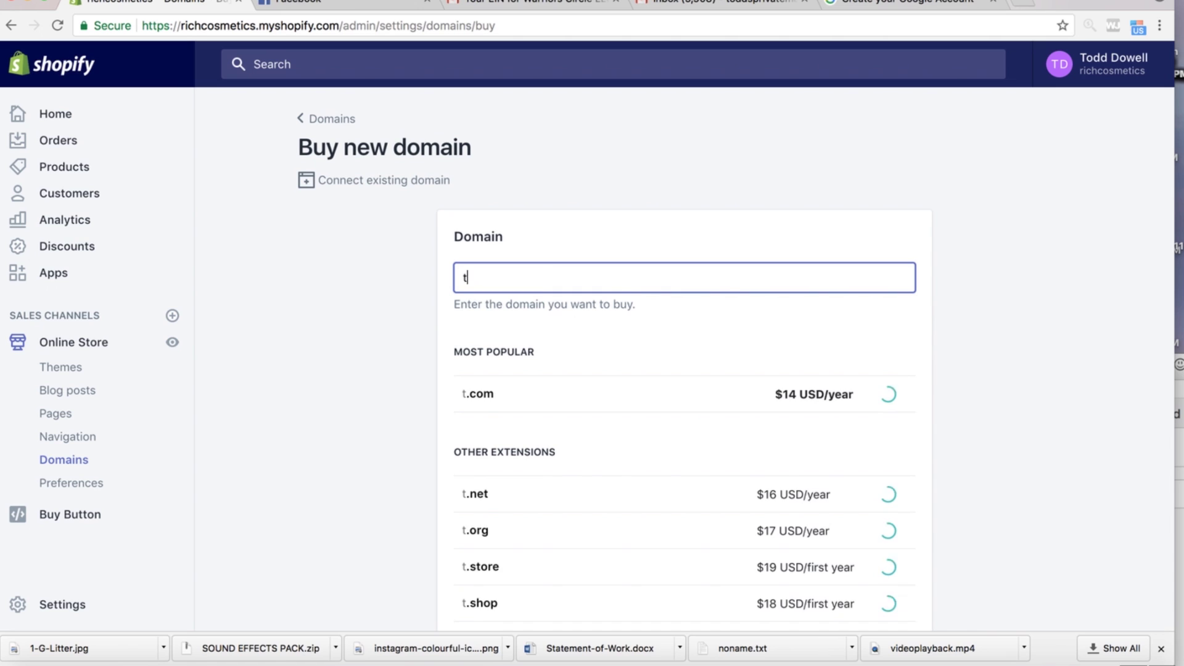
text(herich)
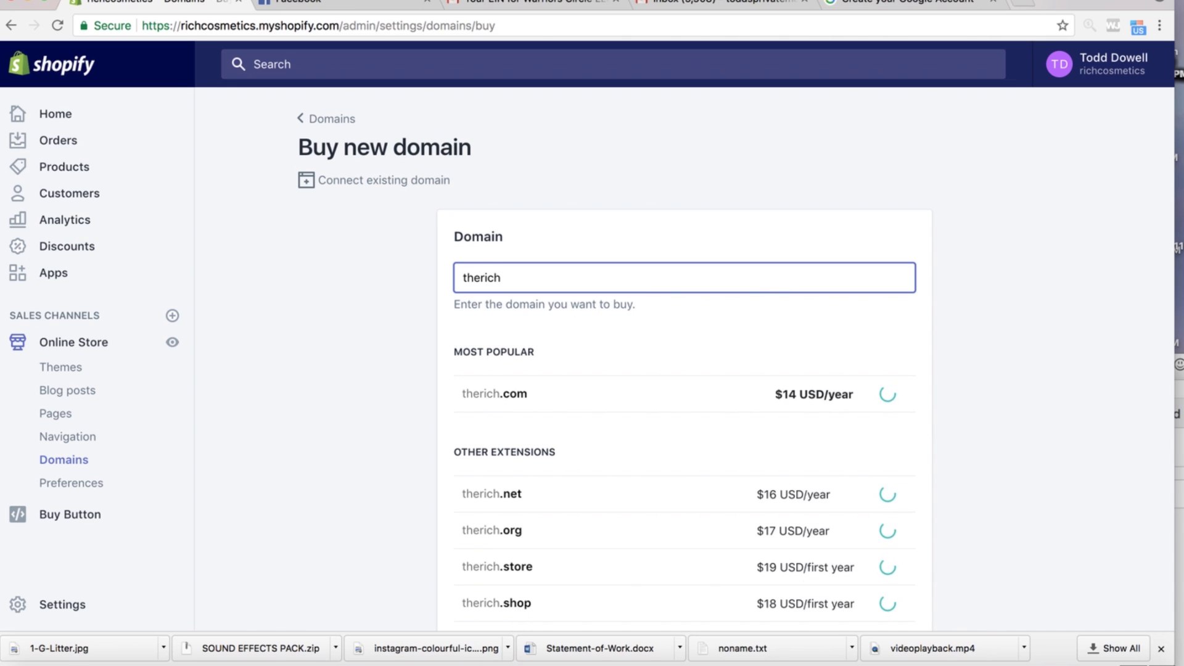
text(cosme)
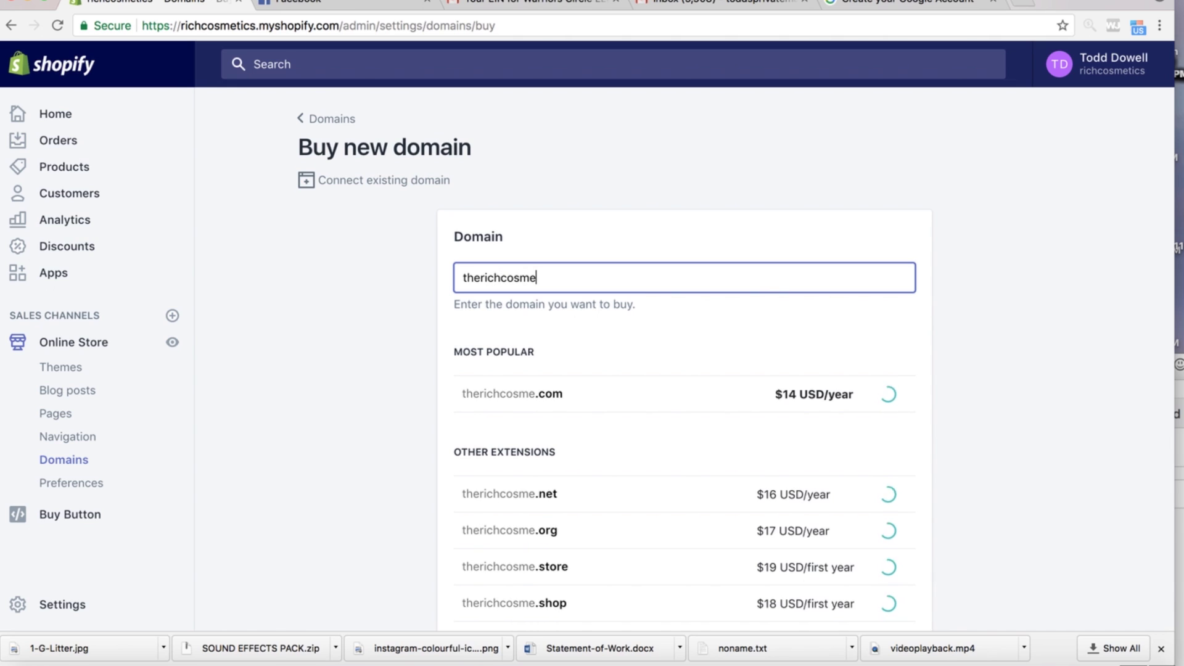
text(tics)
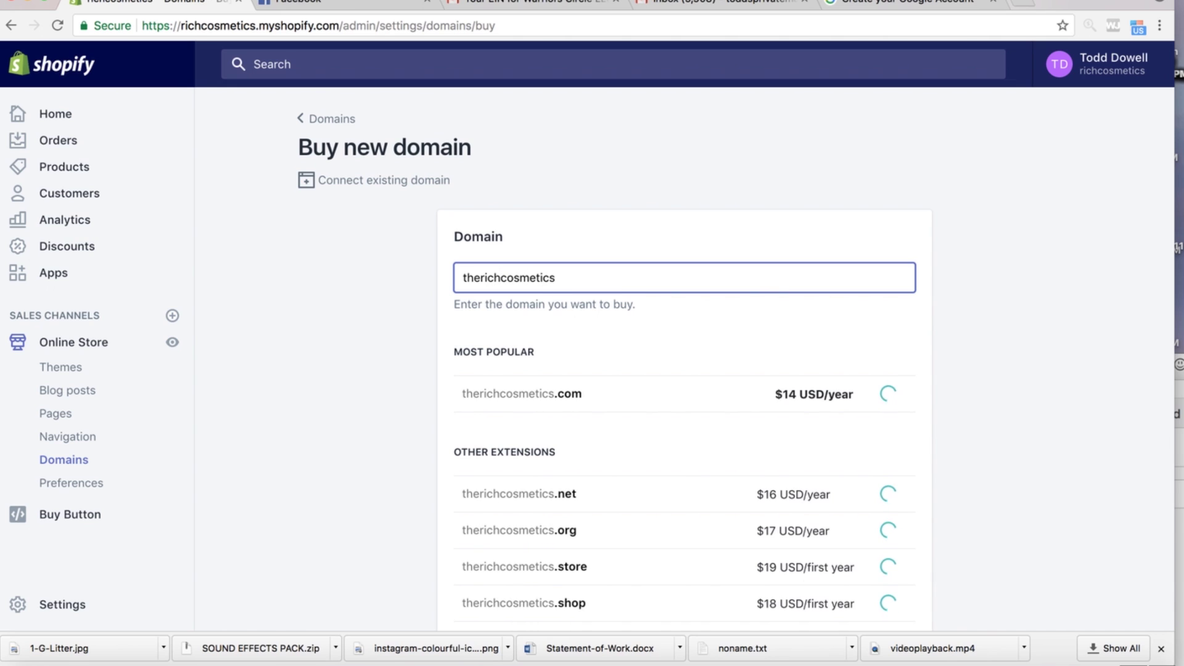
text(.com)
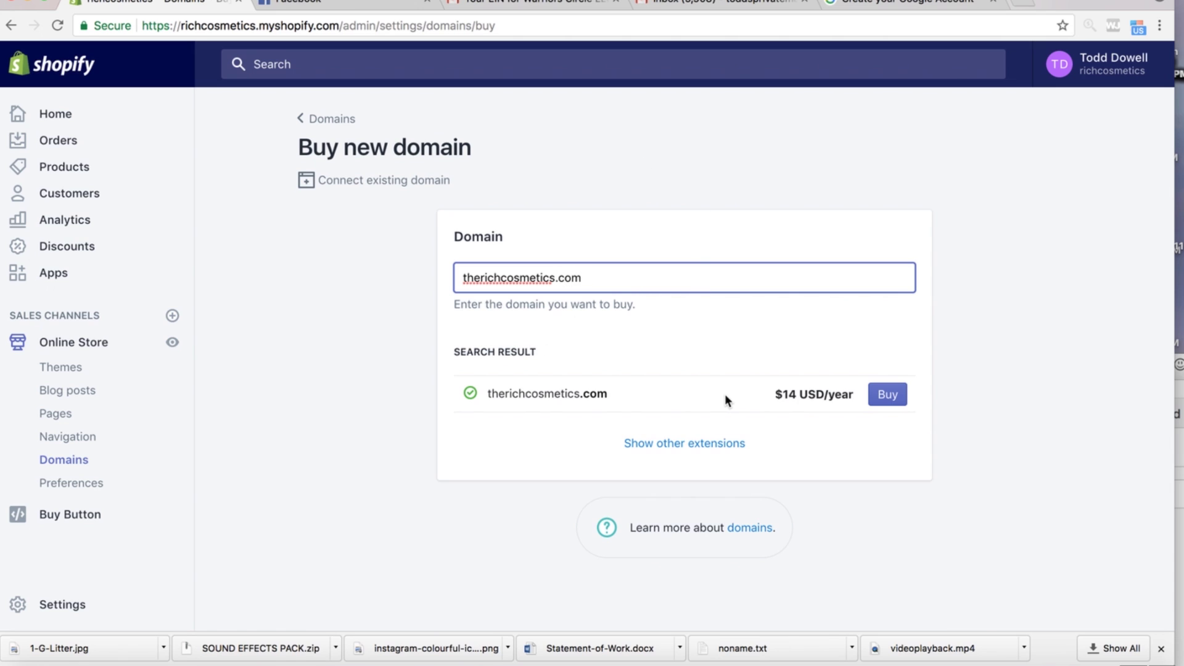
- Select therichcosmetics.com for purchase, review the order summary and buy the domain
click(885, 401)
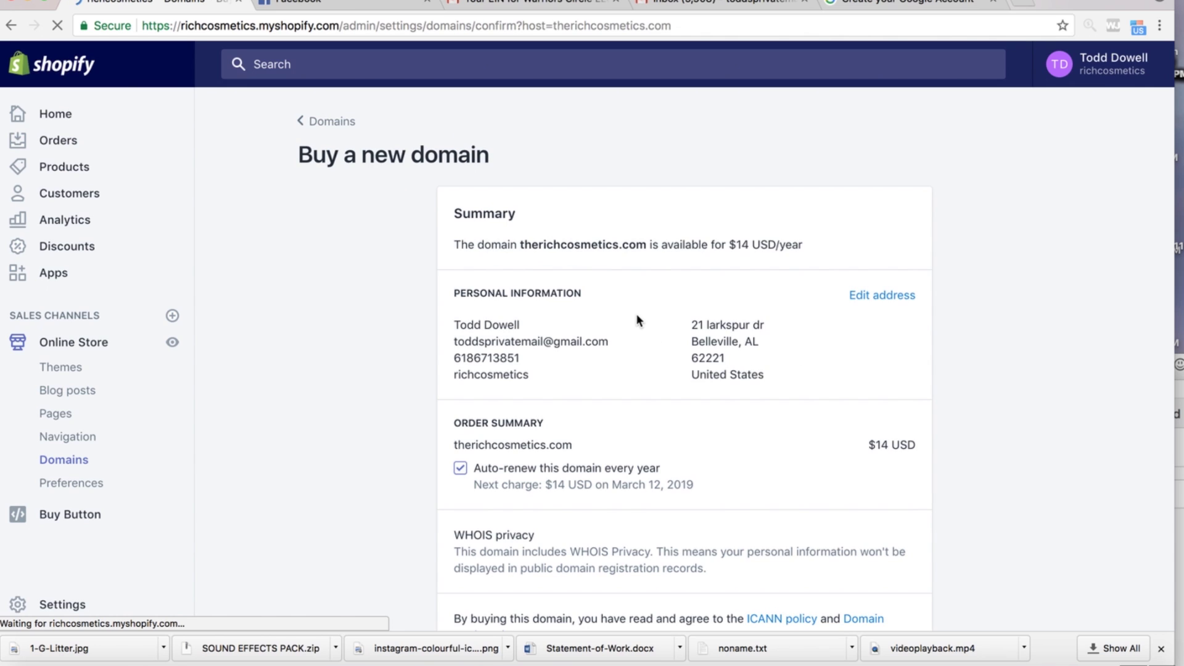
scroll(608, 296, down, 4)
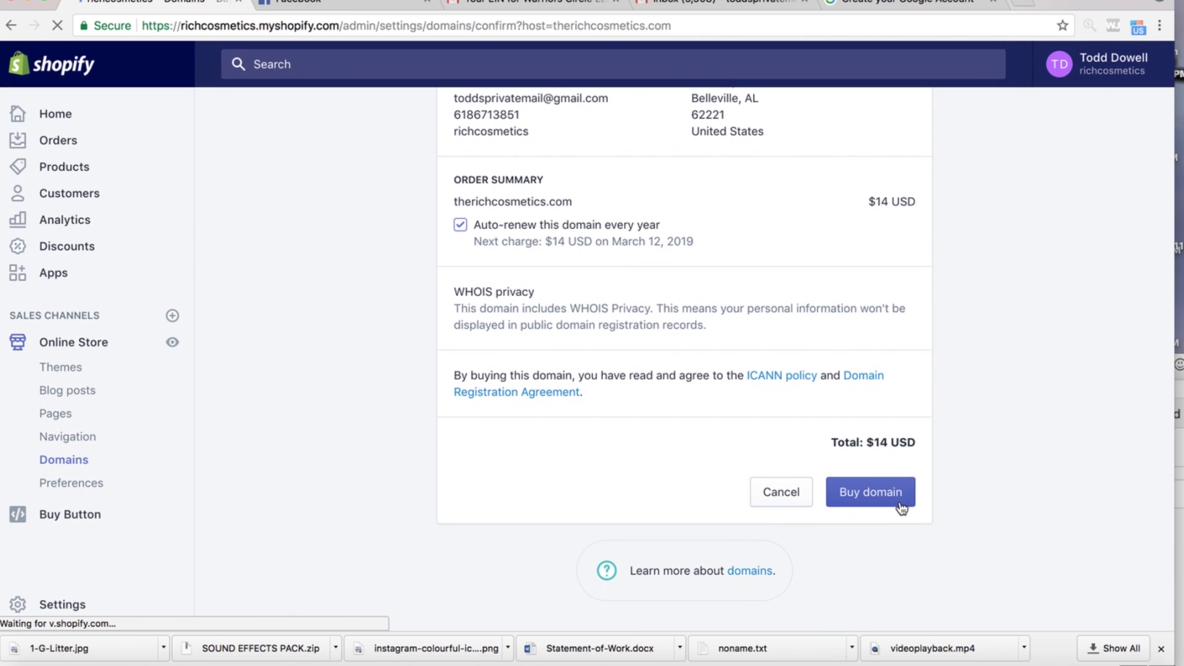
click(885, 502)
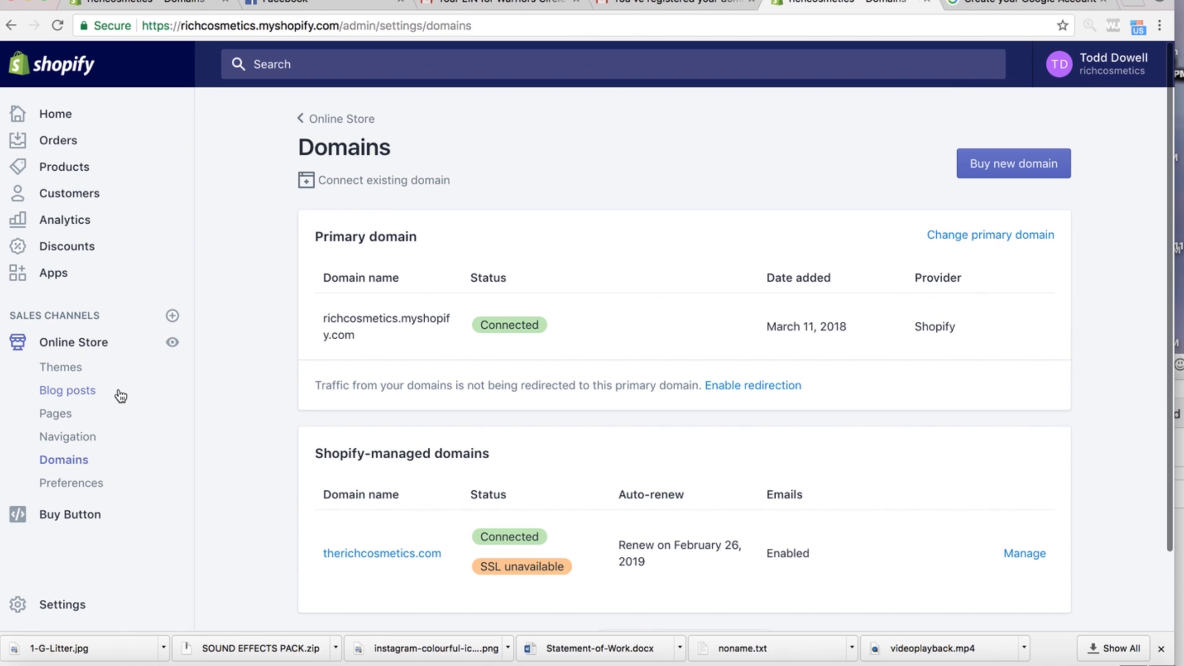
- Reload the domains page and review the primary domain and the Shopify-managed domain entries
click(63, 467)
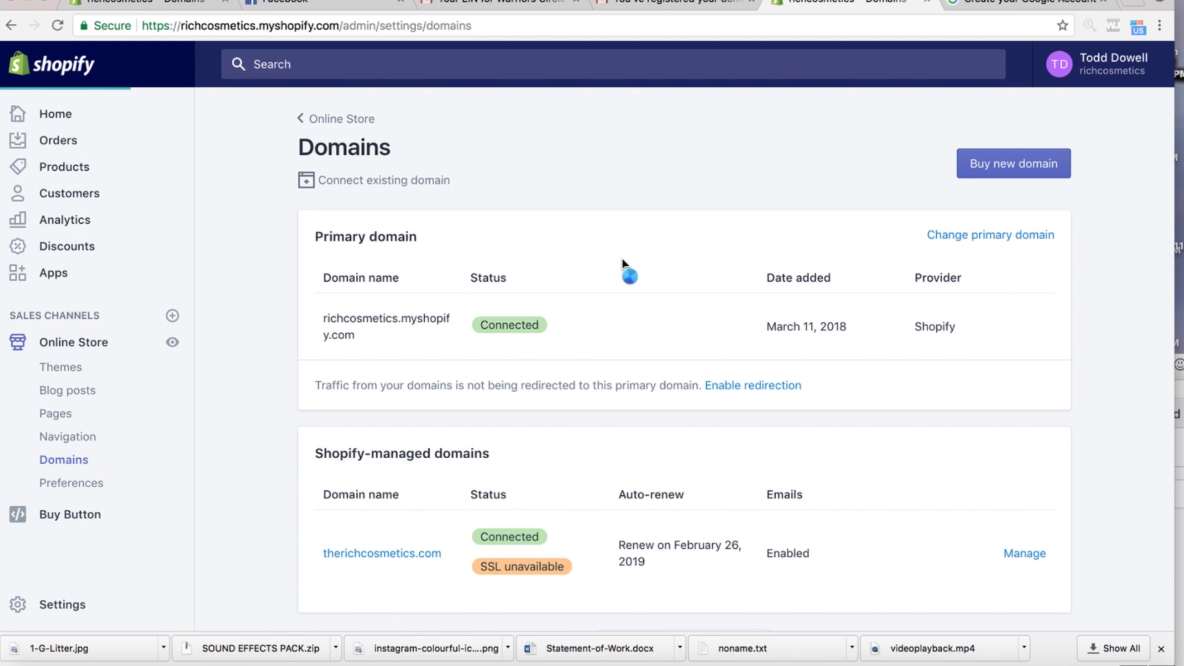
scroll(850, 259, down, 2)
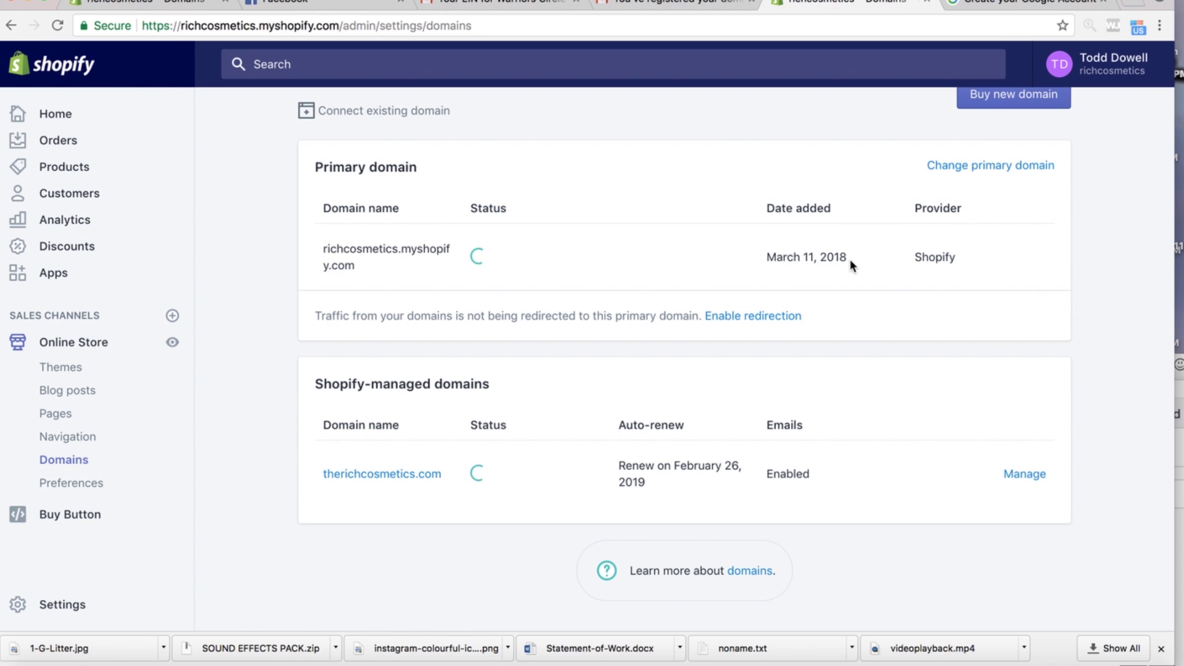
scroll(850, 259, up, 2)
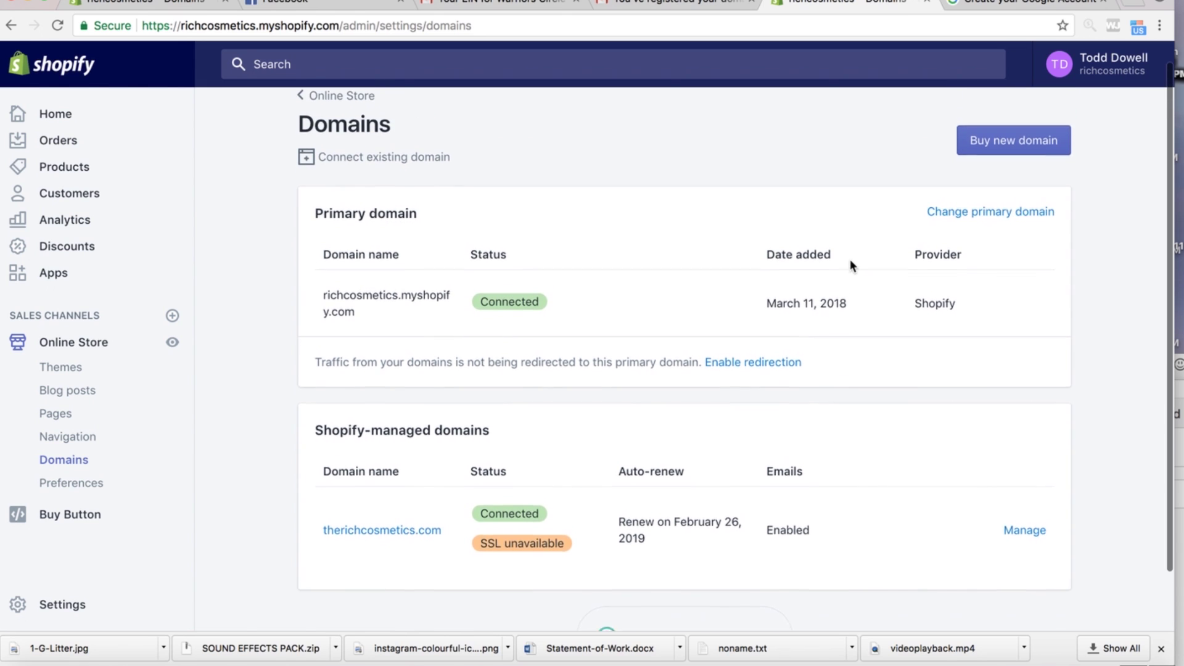
scroll(925, 321, down, 3)
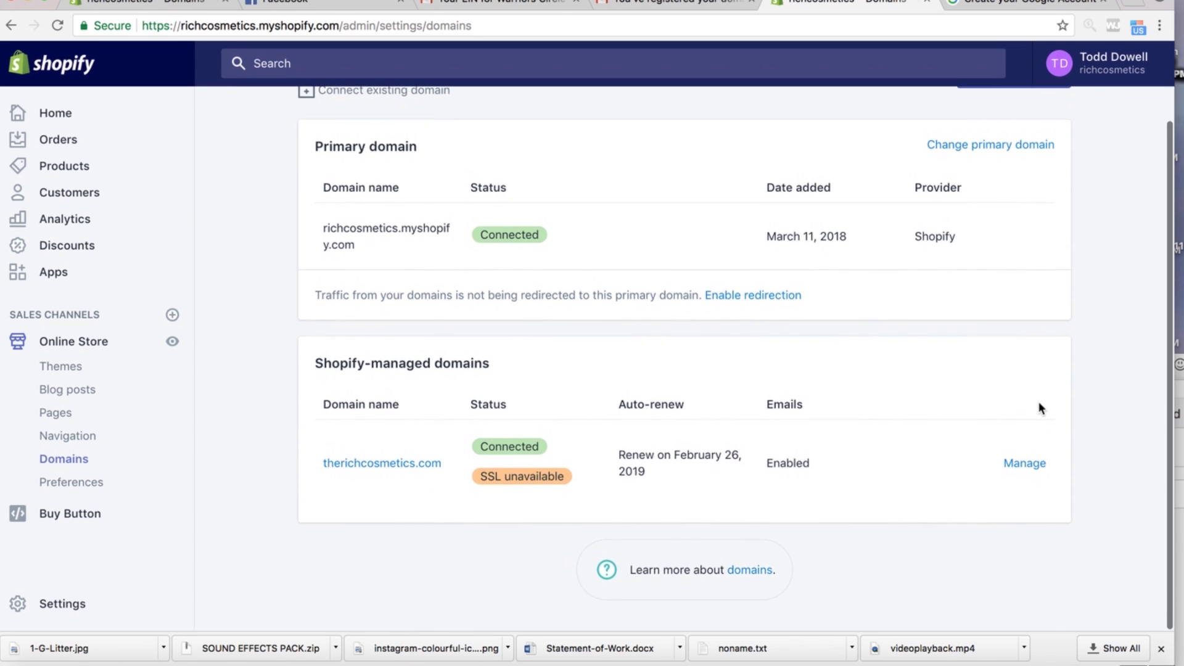
- Open the management page of therichcosmetics.com and examine its email forwarding, subdomain and auto-renew settings
click(1028, 466)
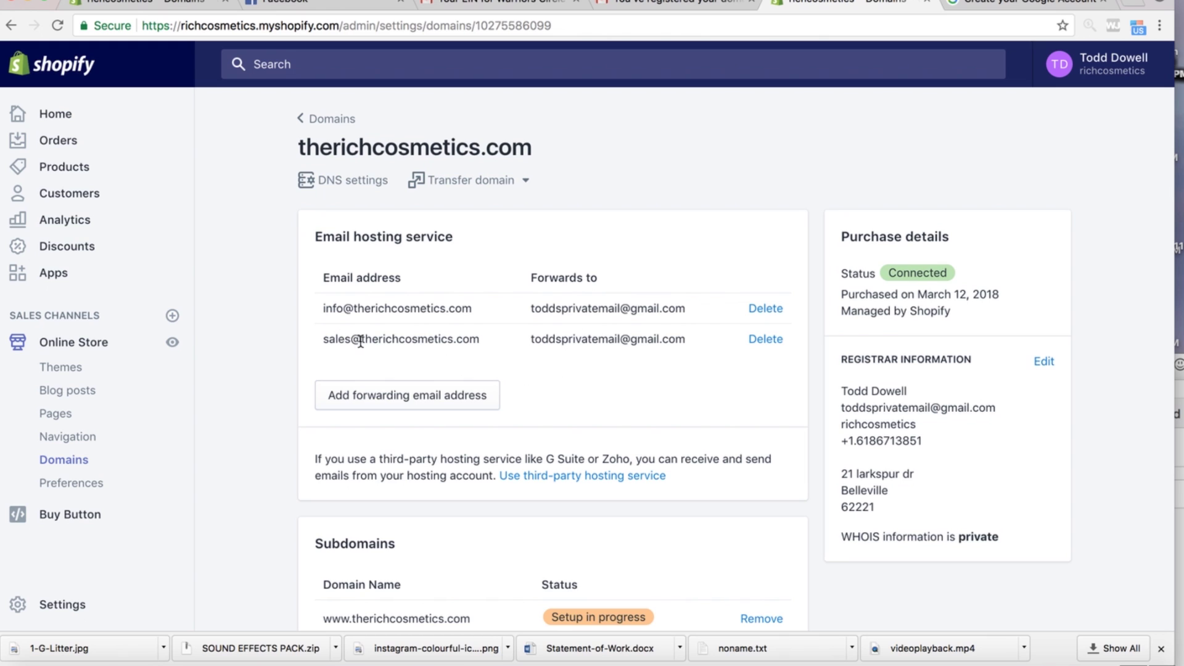
scroll(627, 385, down, 4)
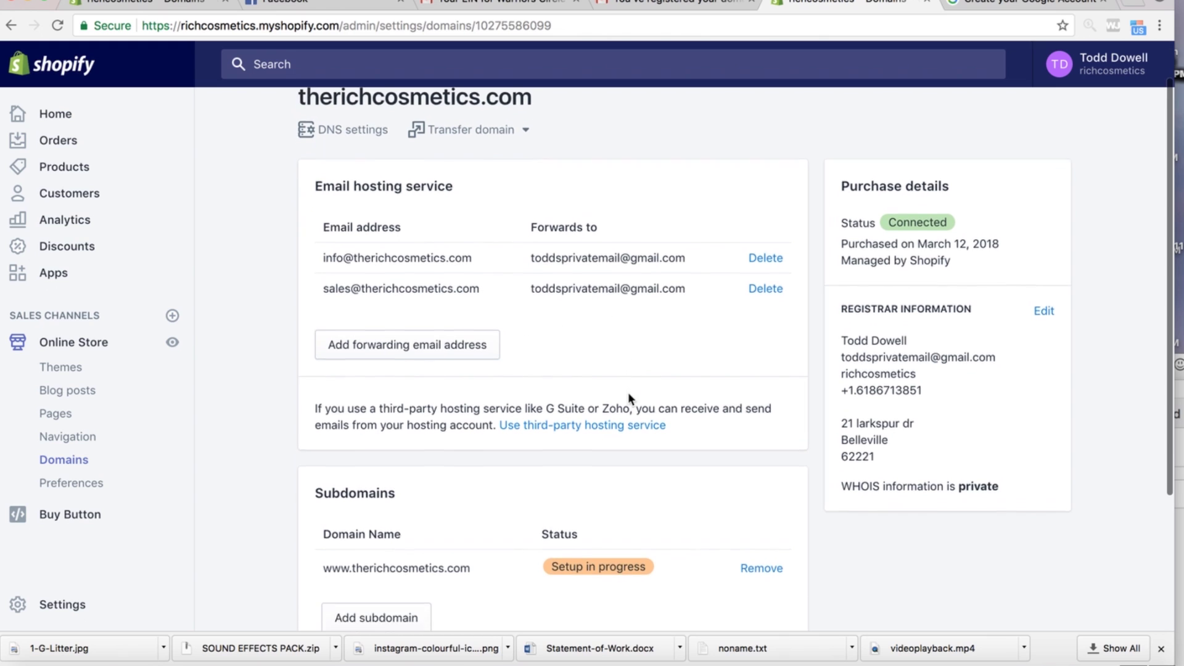
scroll(554, 435, up, 3)
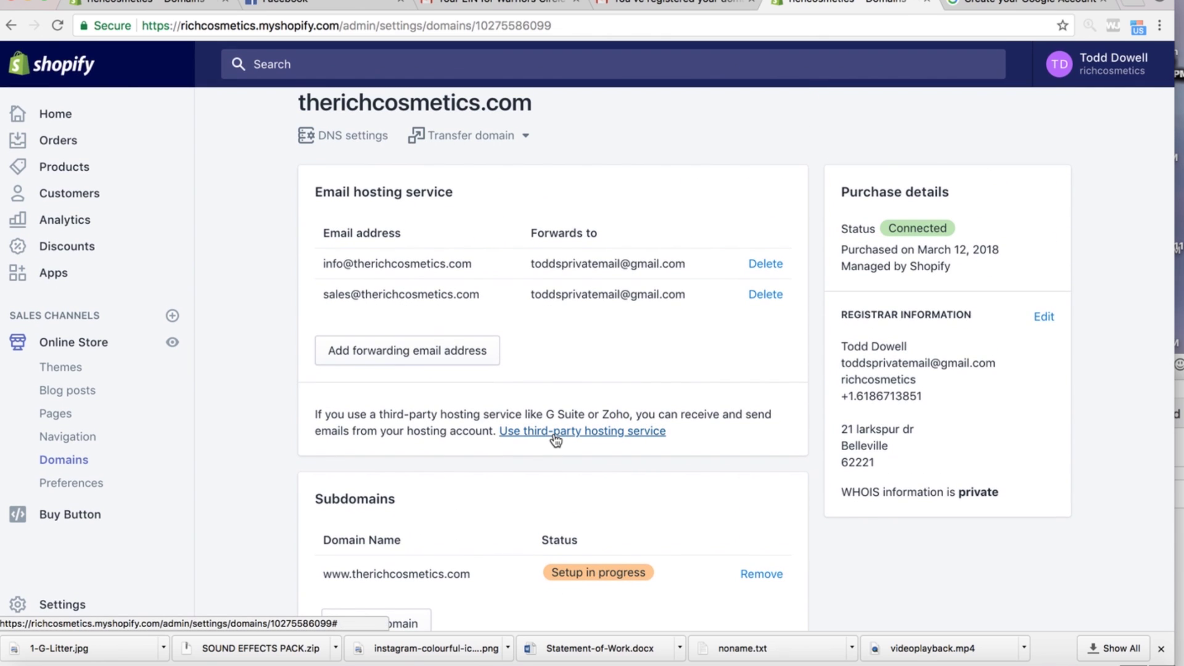
scroll(555, 336, up, 1)
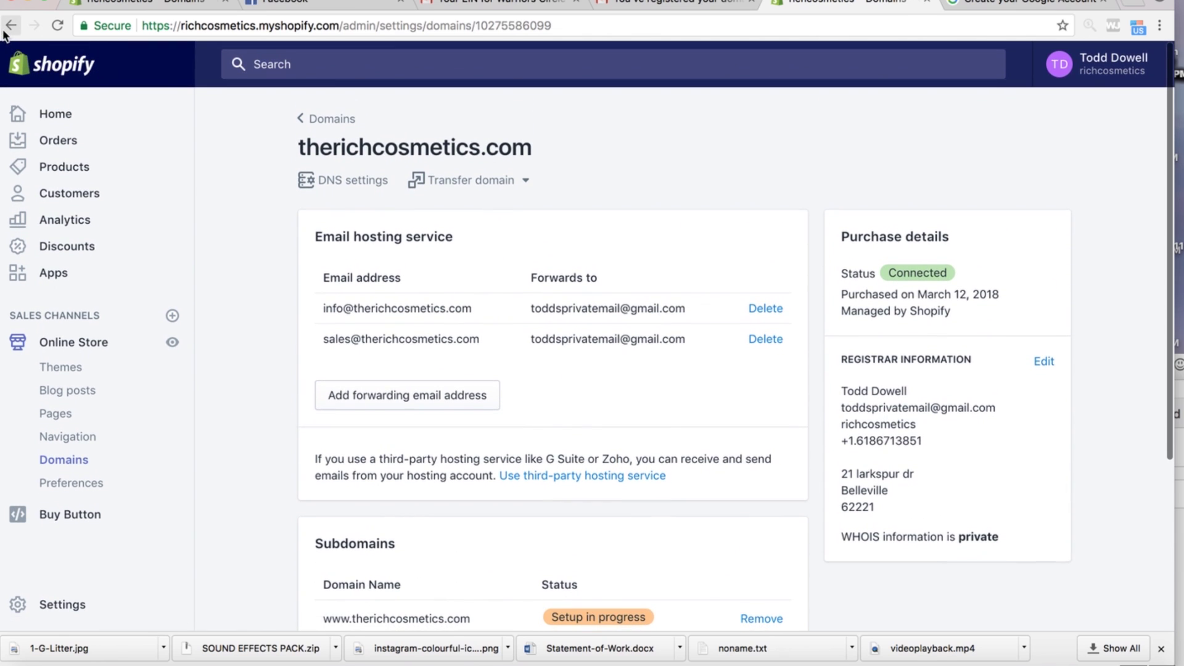
click(12, 25)
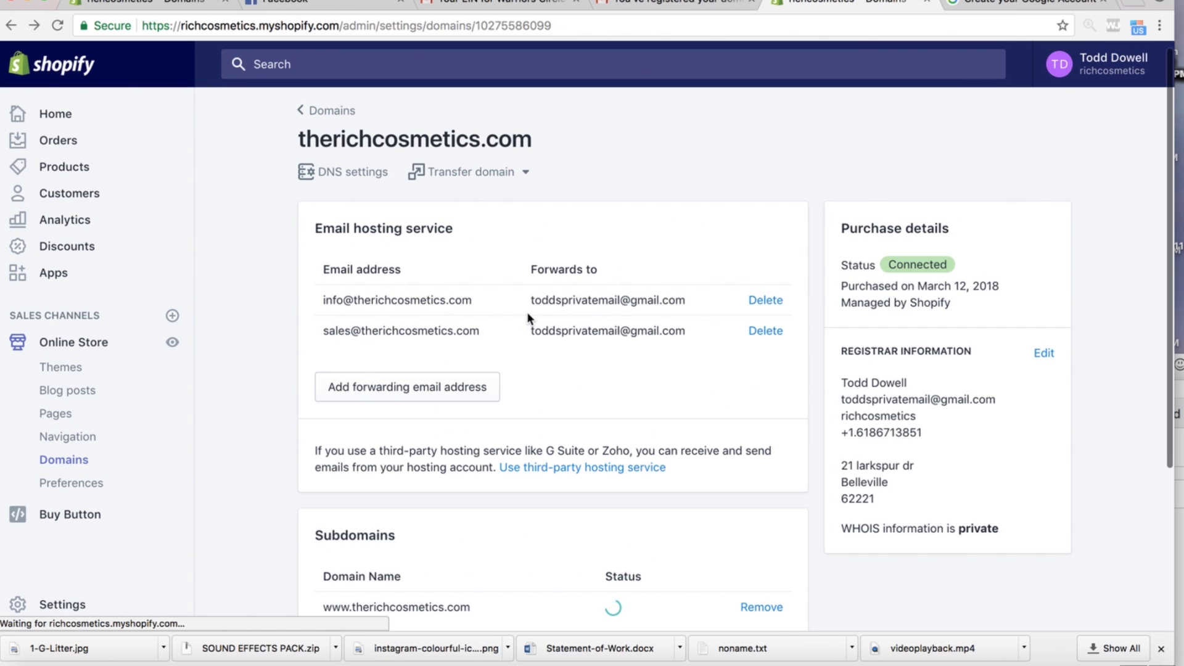
scroll(545, 400, down, 3)
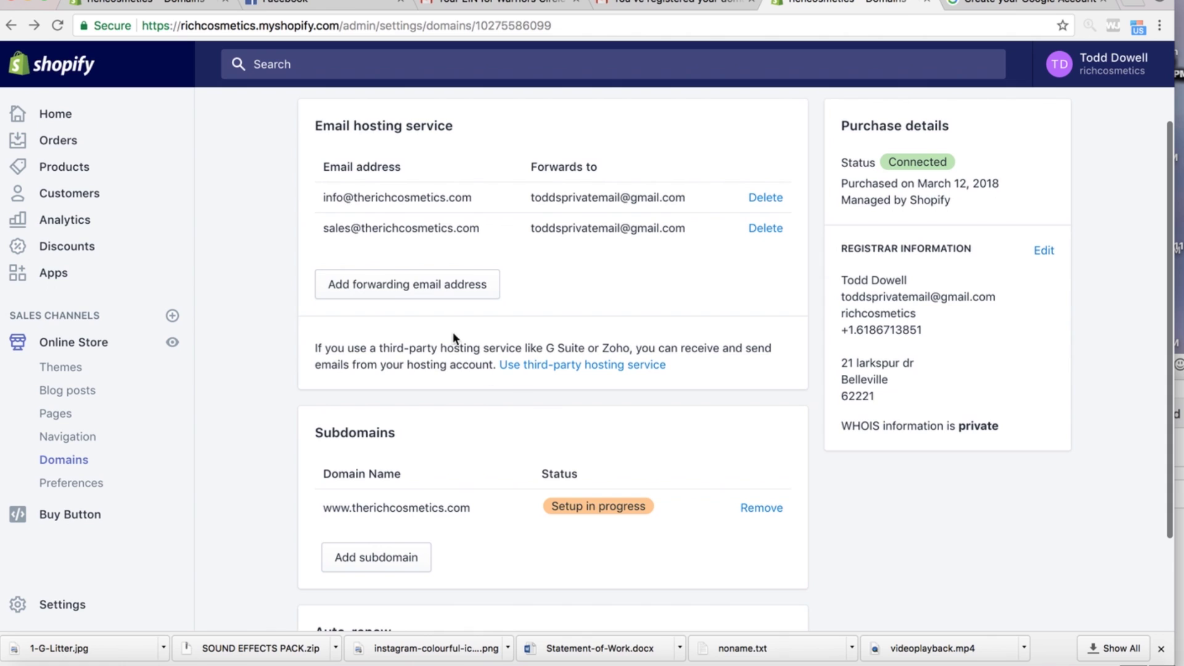
scroll(535, 332, down, 1)
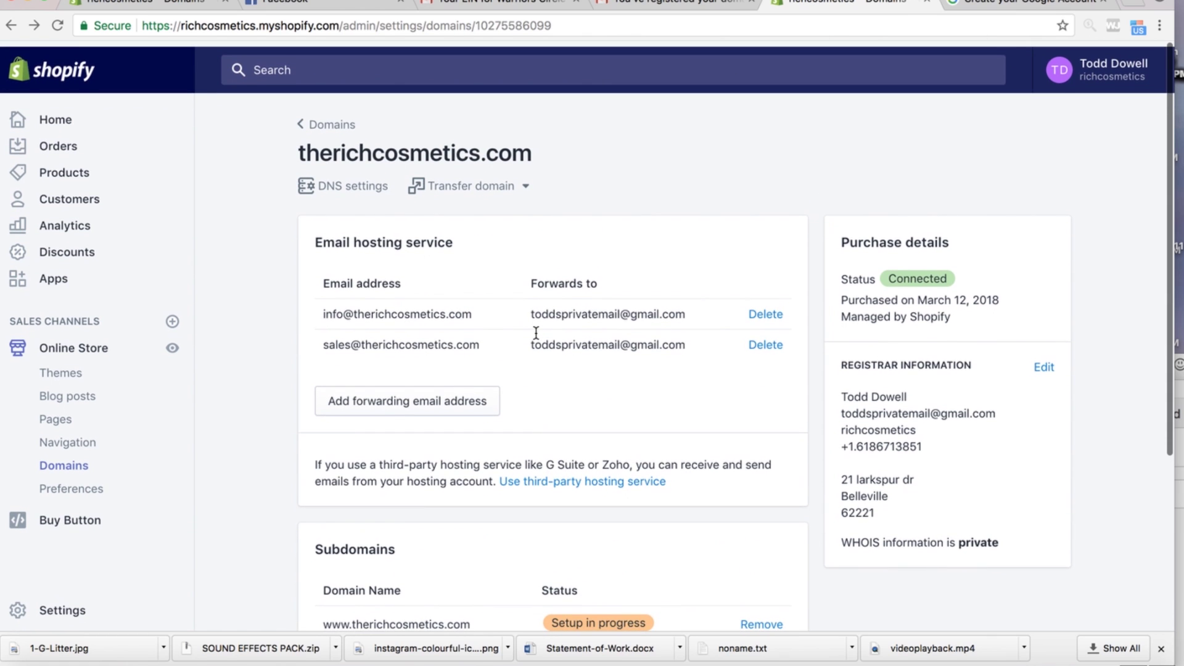
scroll(611, 396, down, 5)
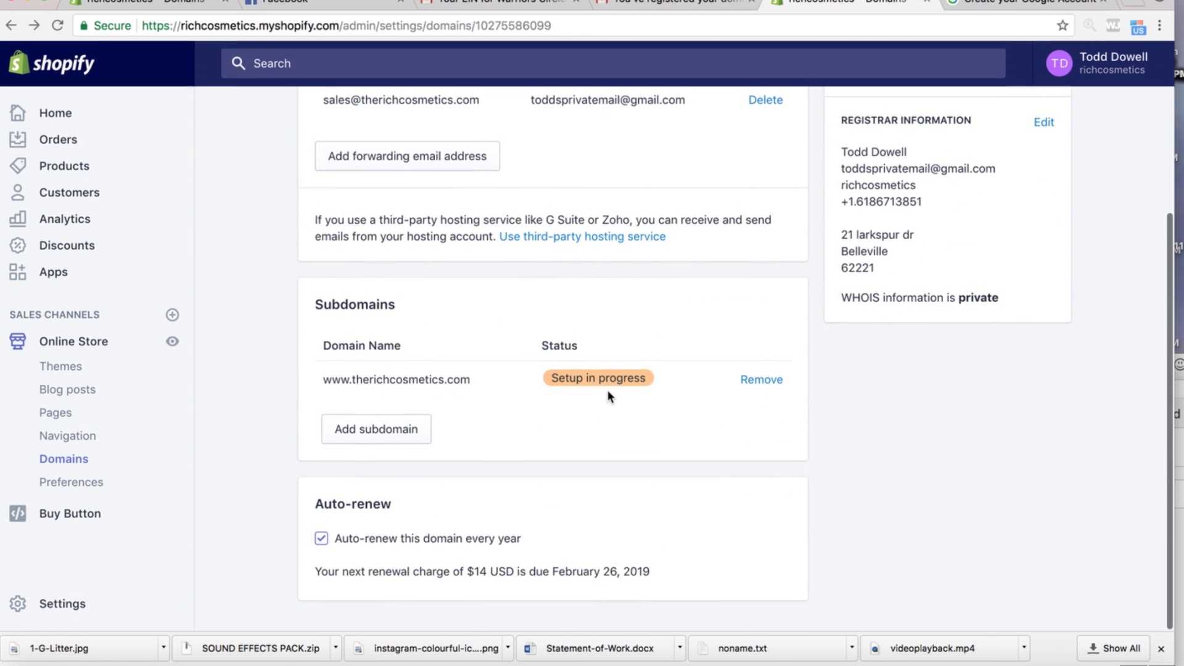
- Return to the domains overview and enable traffic redirection to the primary domain, confirming the change
click(11, 26)
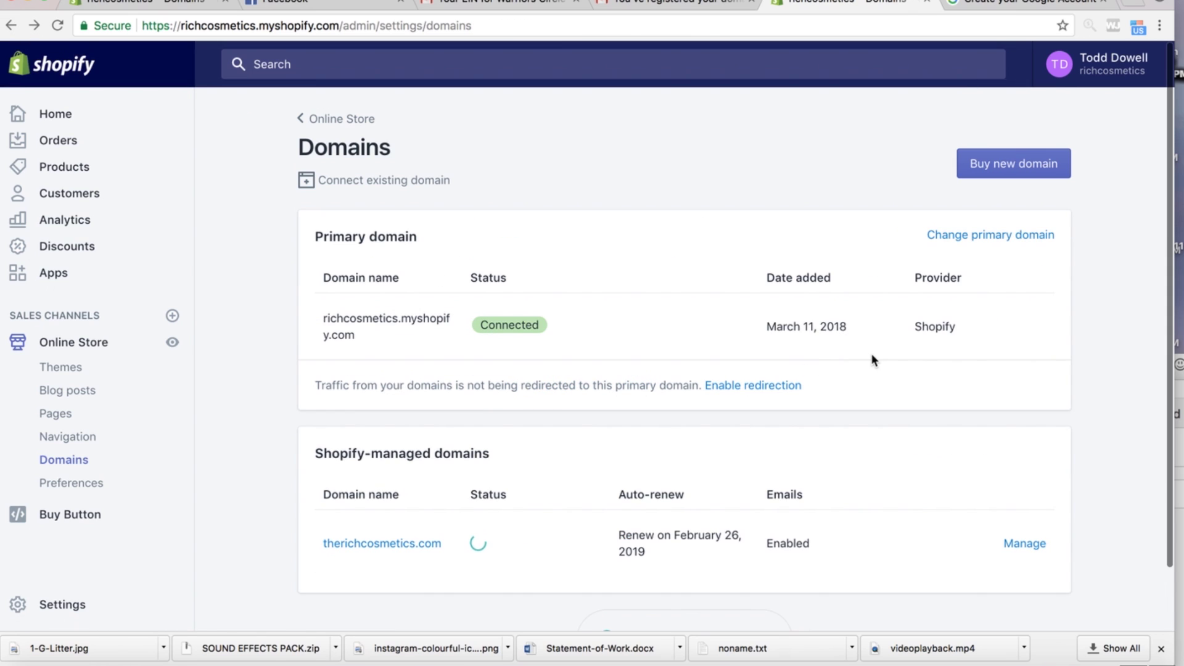
click(738, 386)
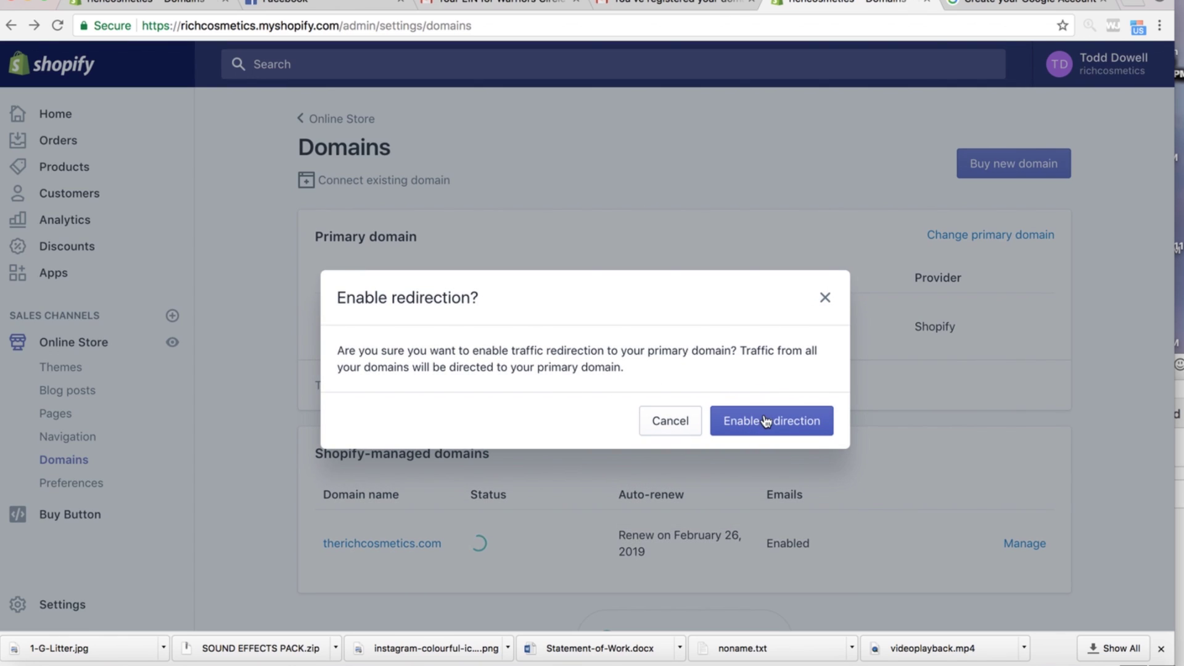
click(743, 422)
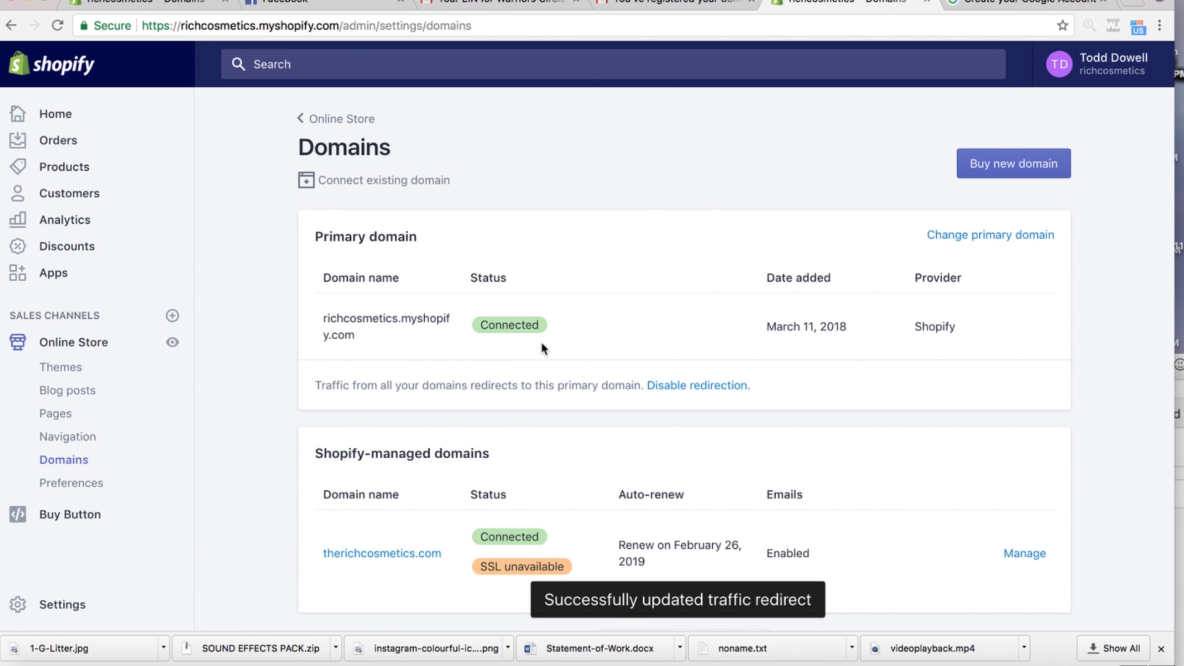
- Load therichcosmetics.com in the browser to check where the newly bought domain leads
scroll(630, 441, down, 3)
scroll(631, 440, up, 4)
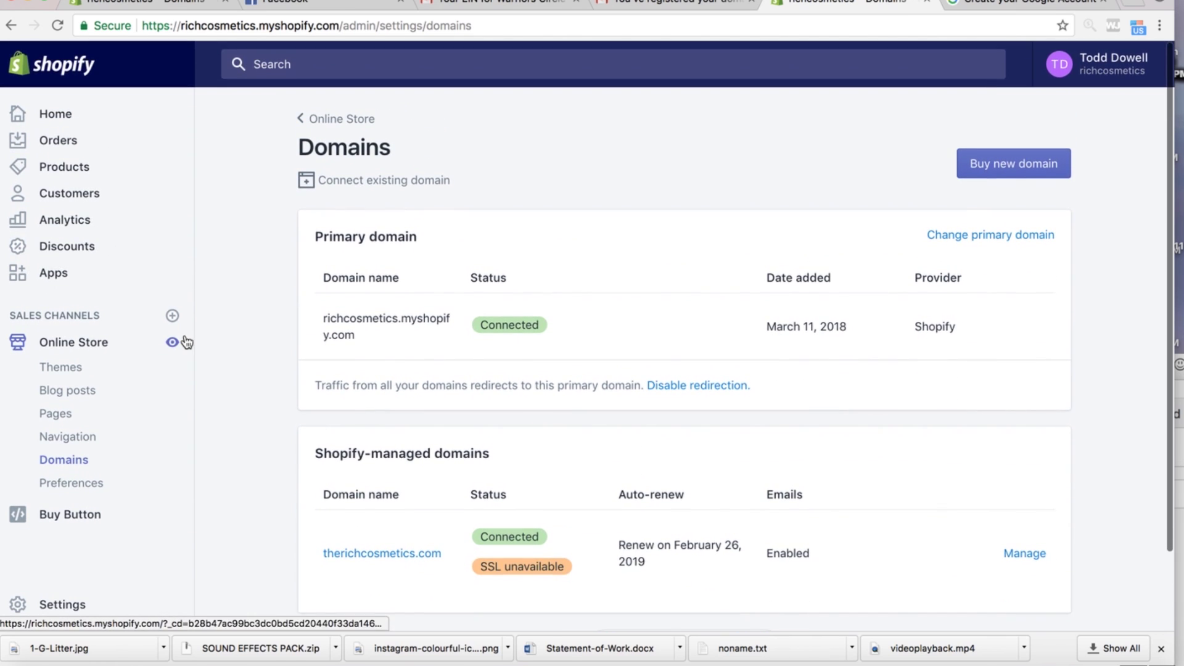
click(82, 70)
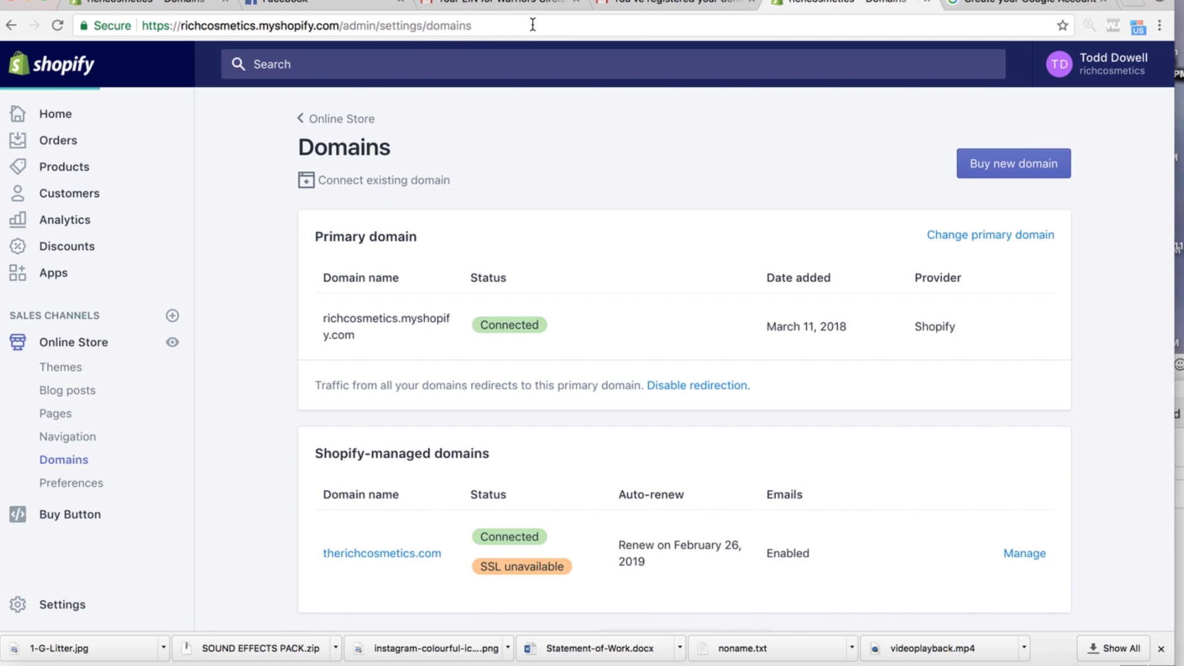
click(458, 24)
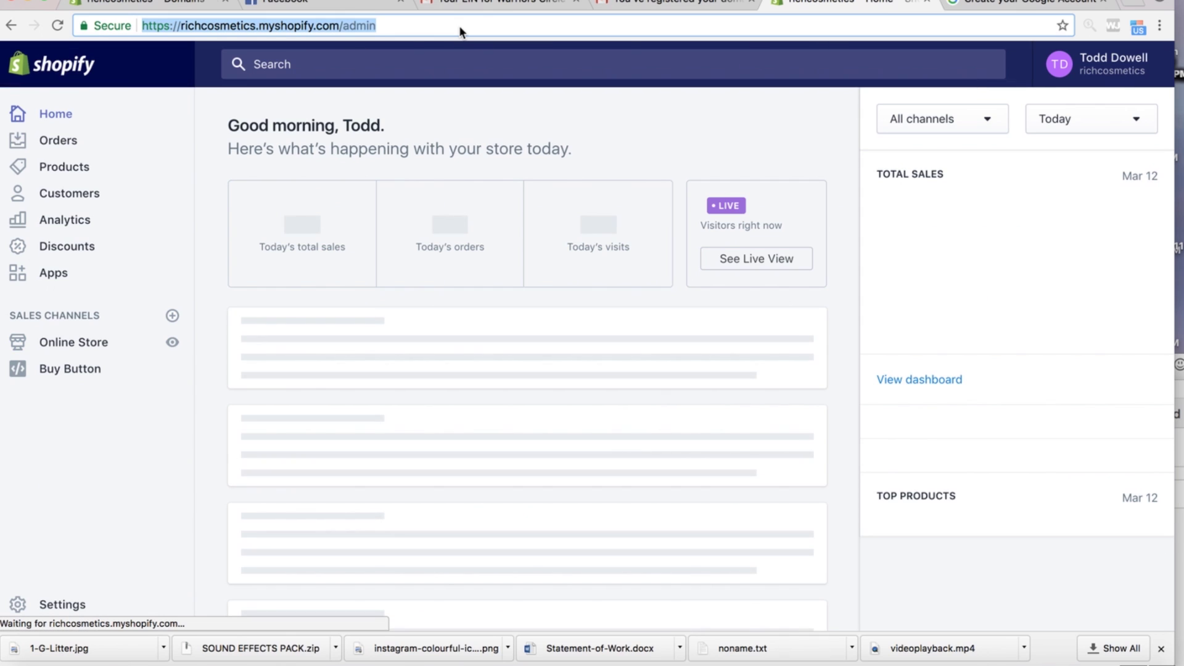
text(the)
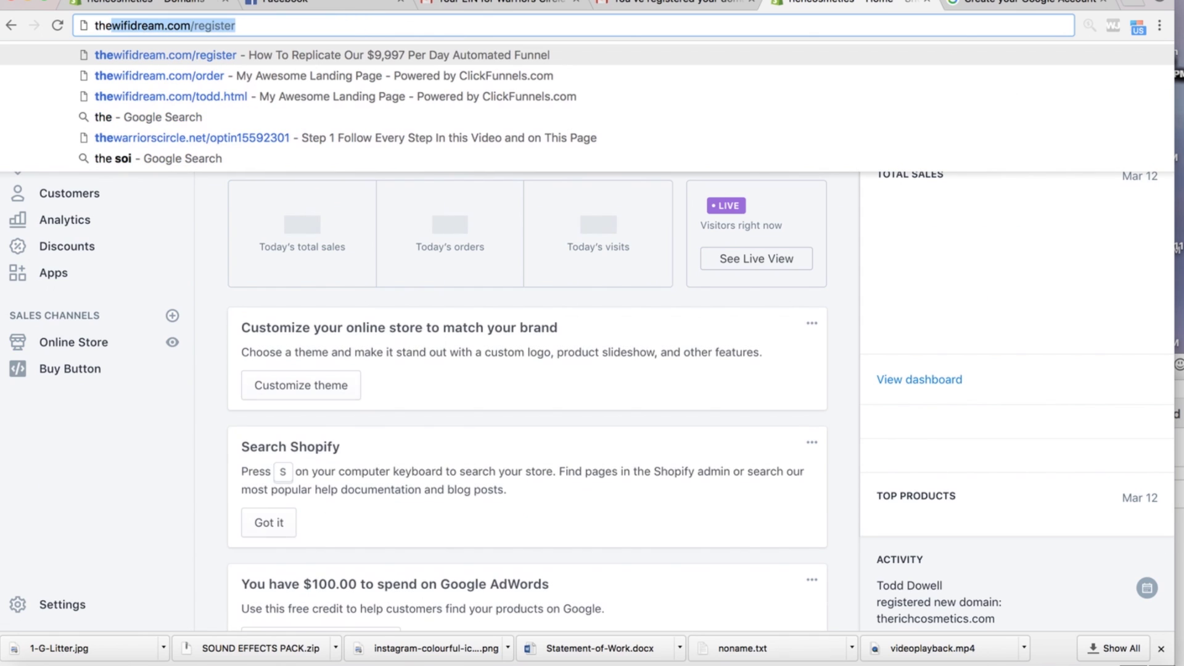
text(rich)
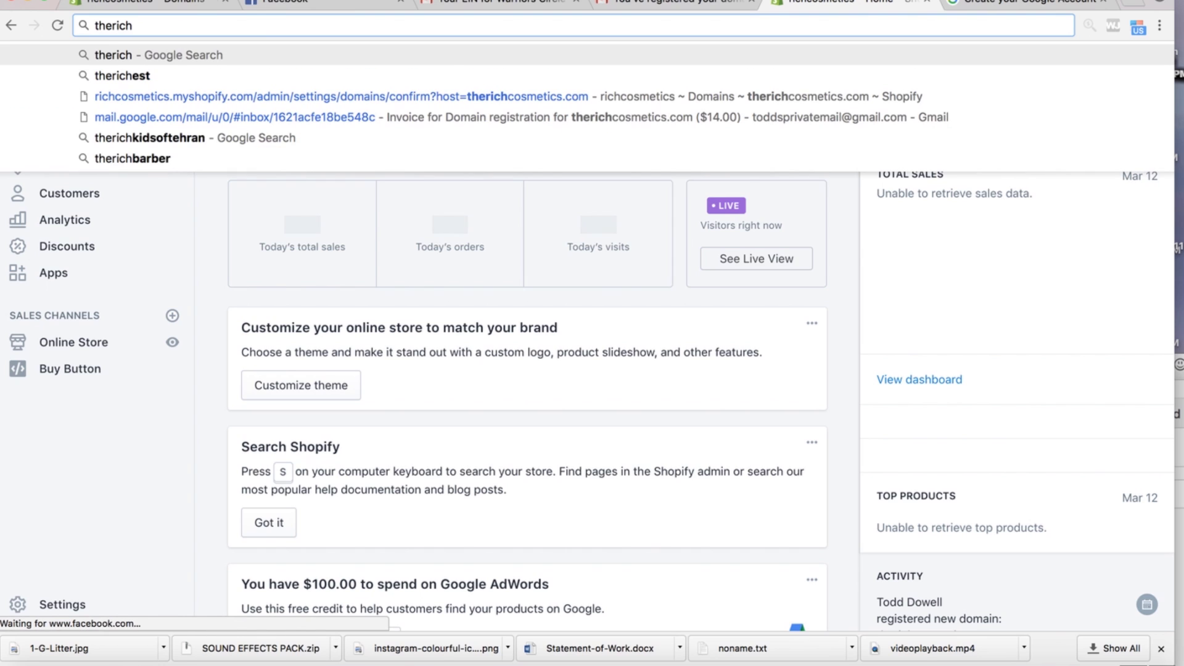
text(cosmetics.co)
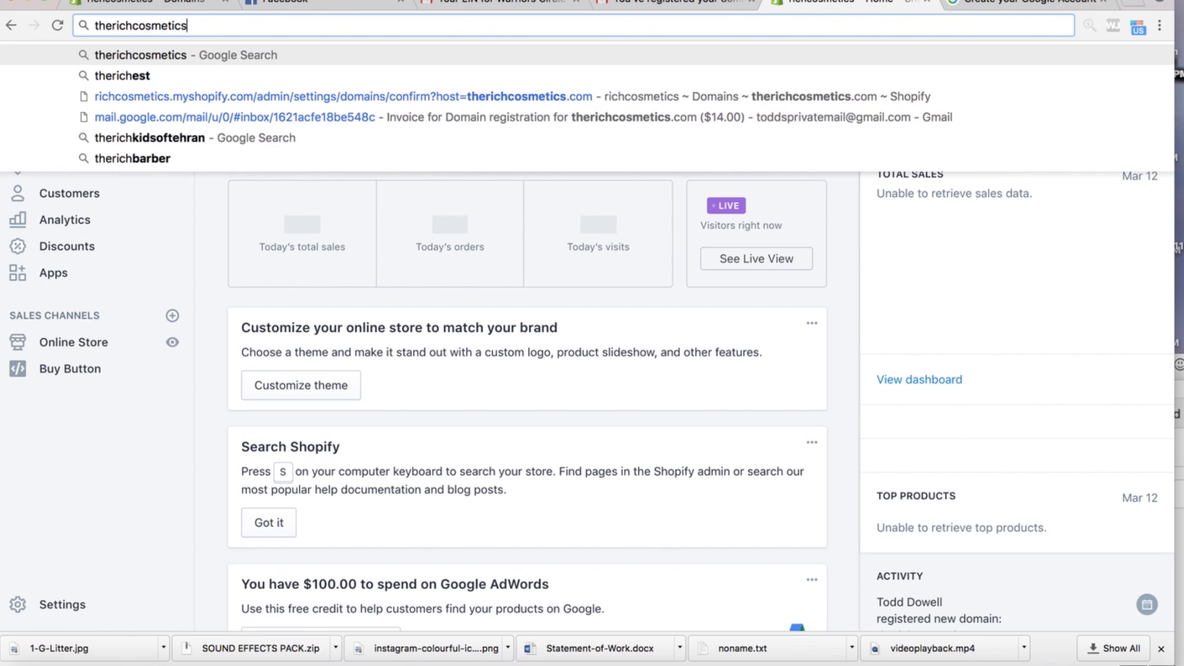
text(m)
key(Return)
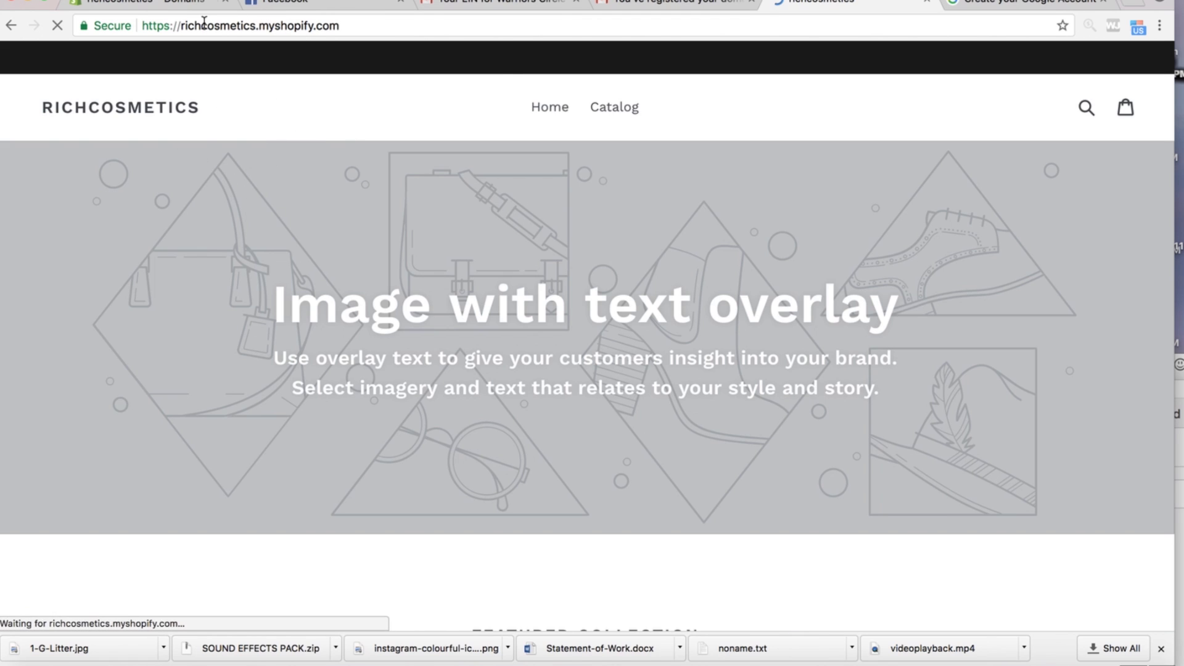
- Switch to Gmail to check the domain registration email, and return to the storefront page
click(655, 2)
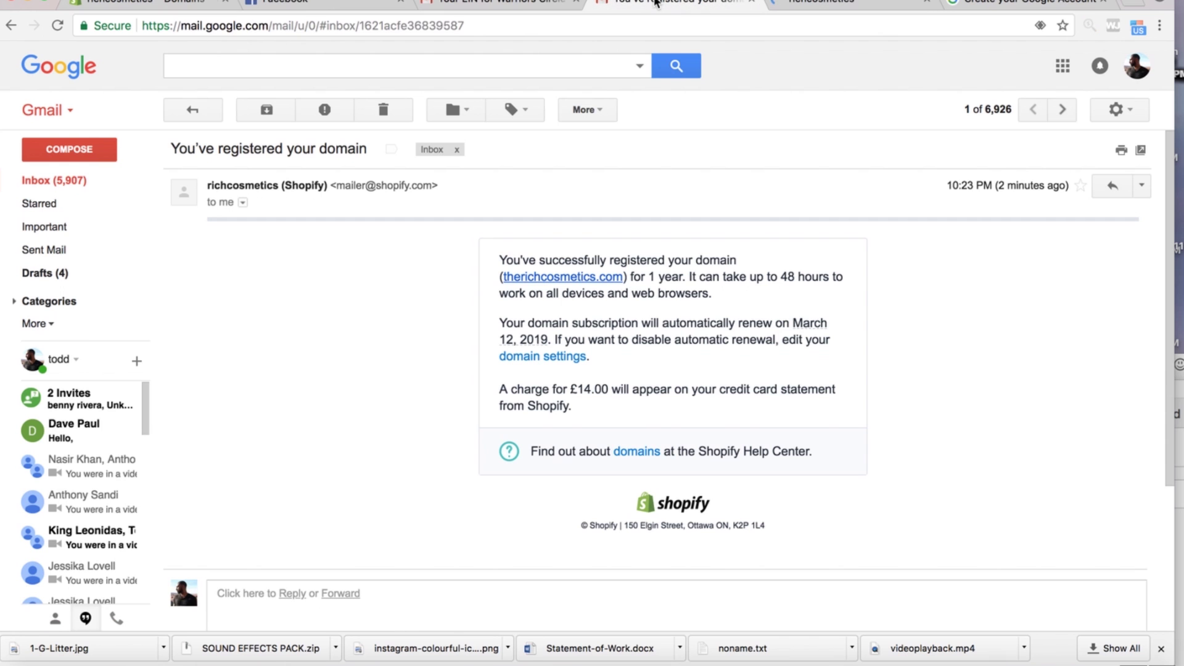
click(519, 11)
click(719, 3)
click(820, 3)
- Go back from the storefront to the Shopify admin and open the online store's domain settings
click(11, 28)
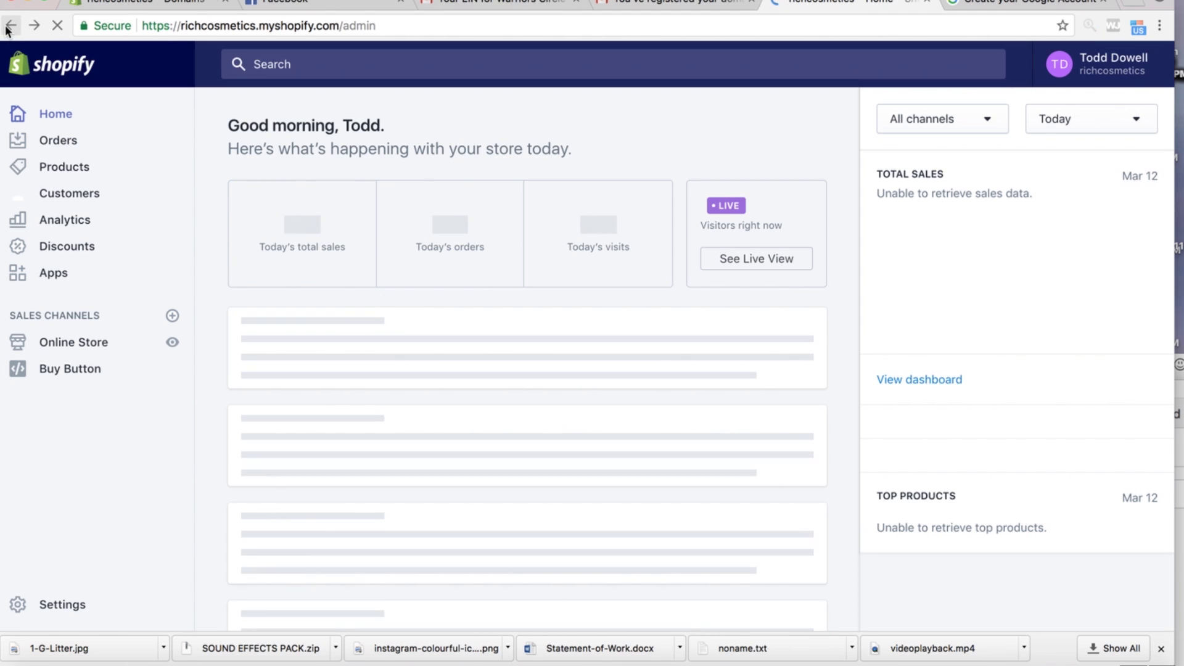
click(9, 27)
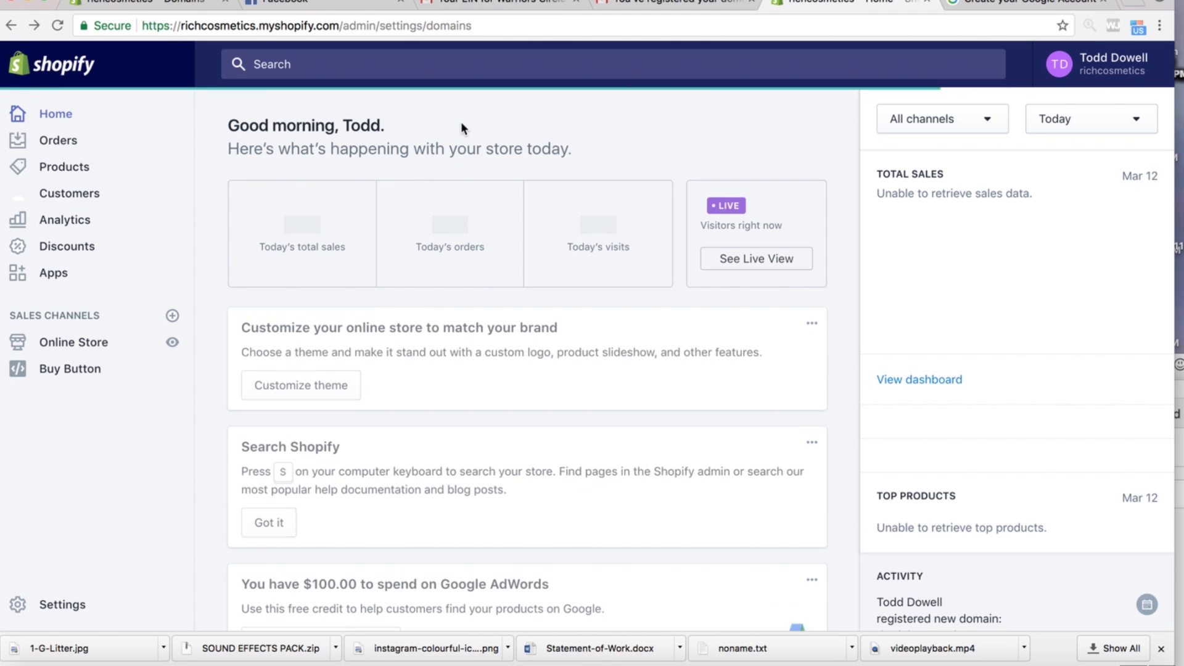
click(93, 344)
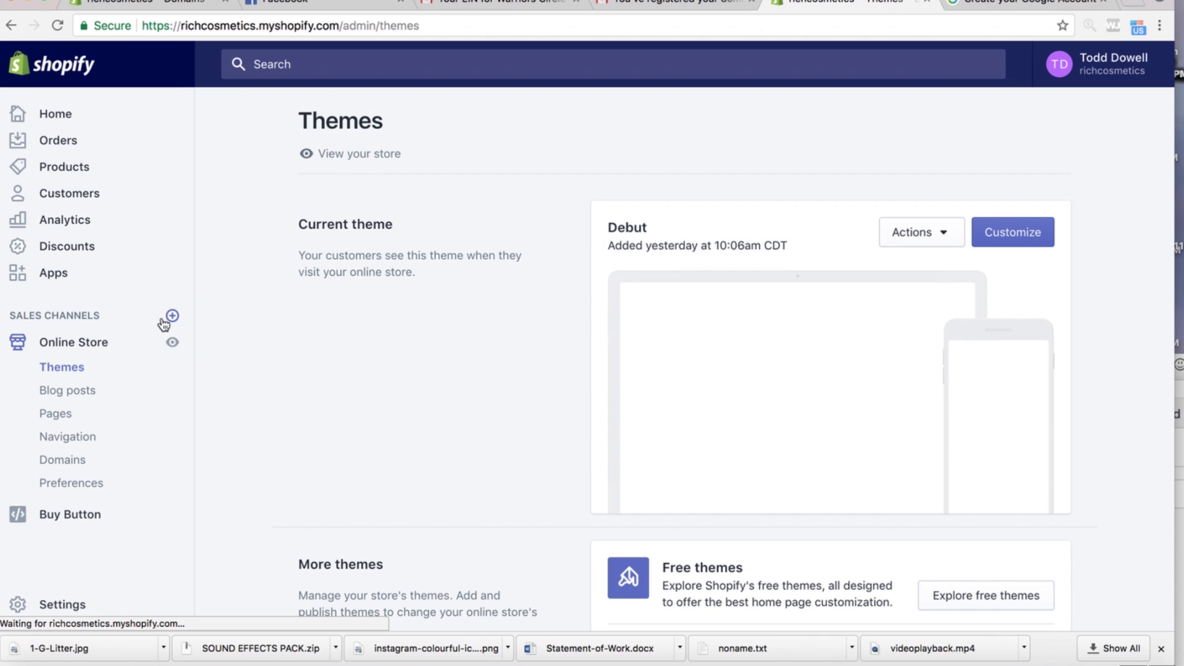
click(74, 466)
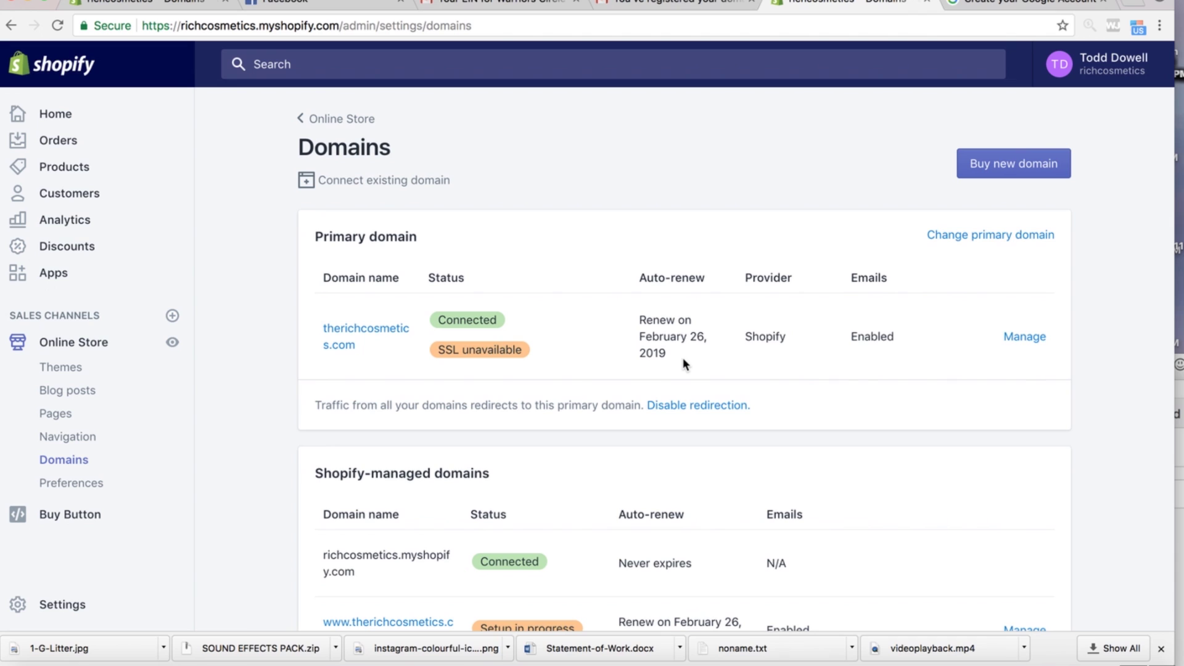
- Open the primary domain's management page, review its email hosting, subdomains, registrar information and auto-renewal, and return to the admin home page
scroll(867, 352, down, 1)
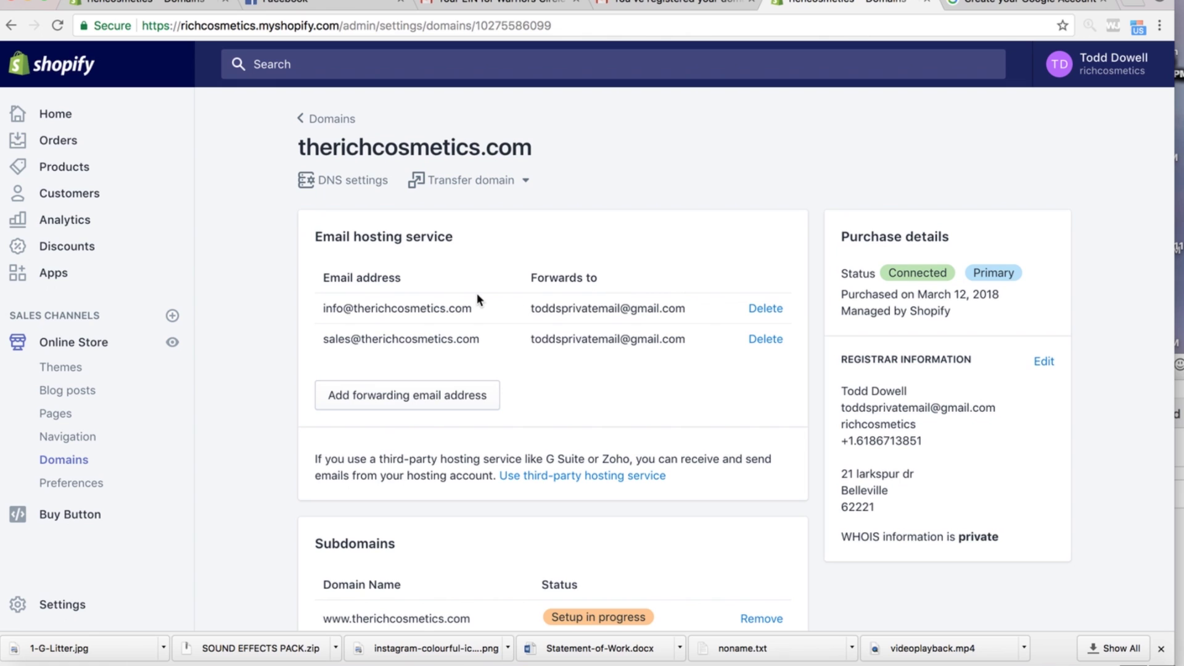
scroll(458, 327, down, 5)
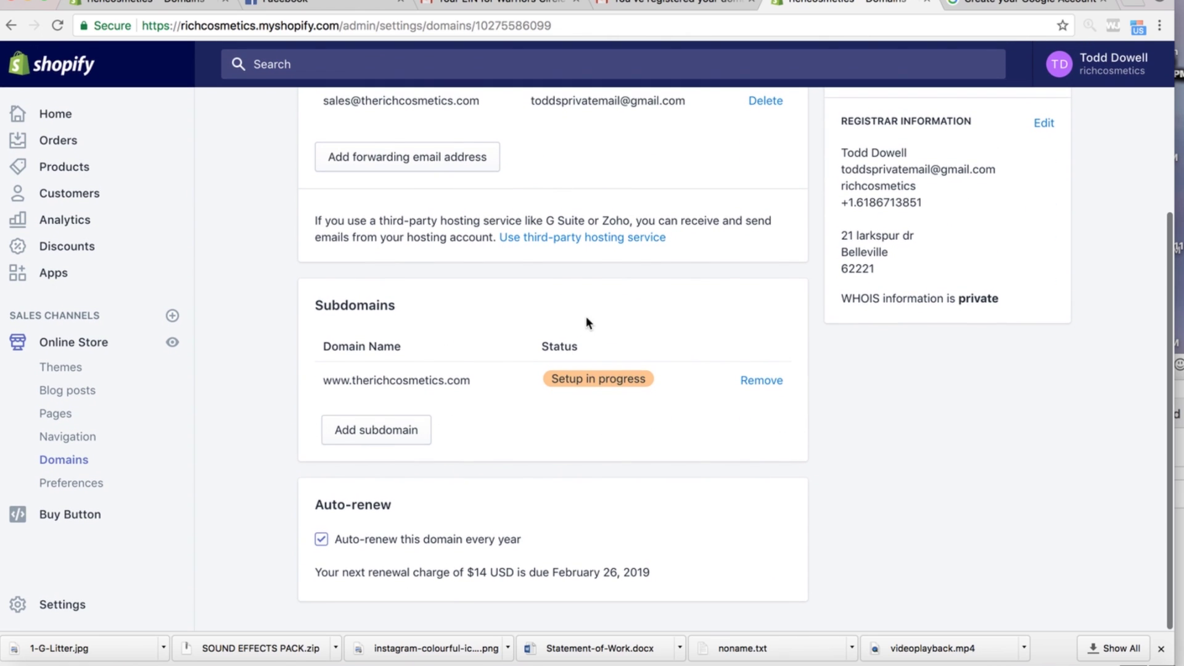
scroll(589, 364, up, 5)
scroll(592, 368, down, 5)
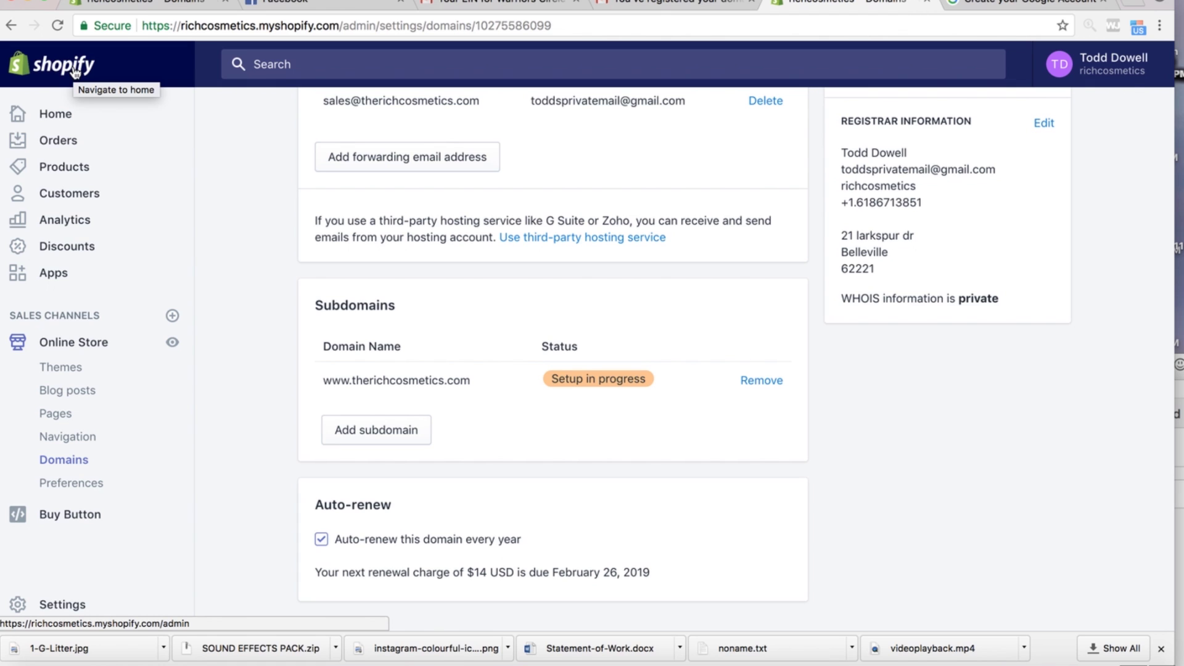
scroll(288, 330, up, 5)
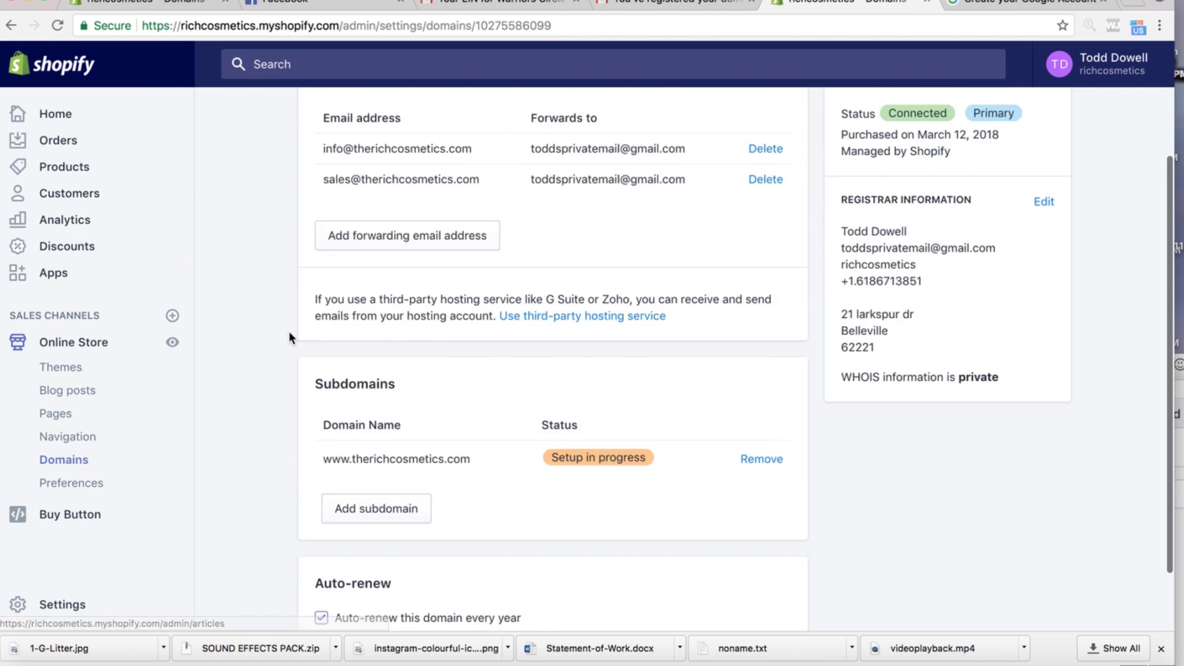
scroll(288, 331, down, 5)
click(74, 112)
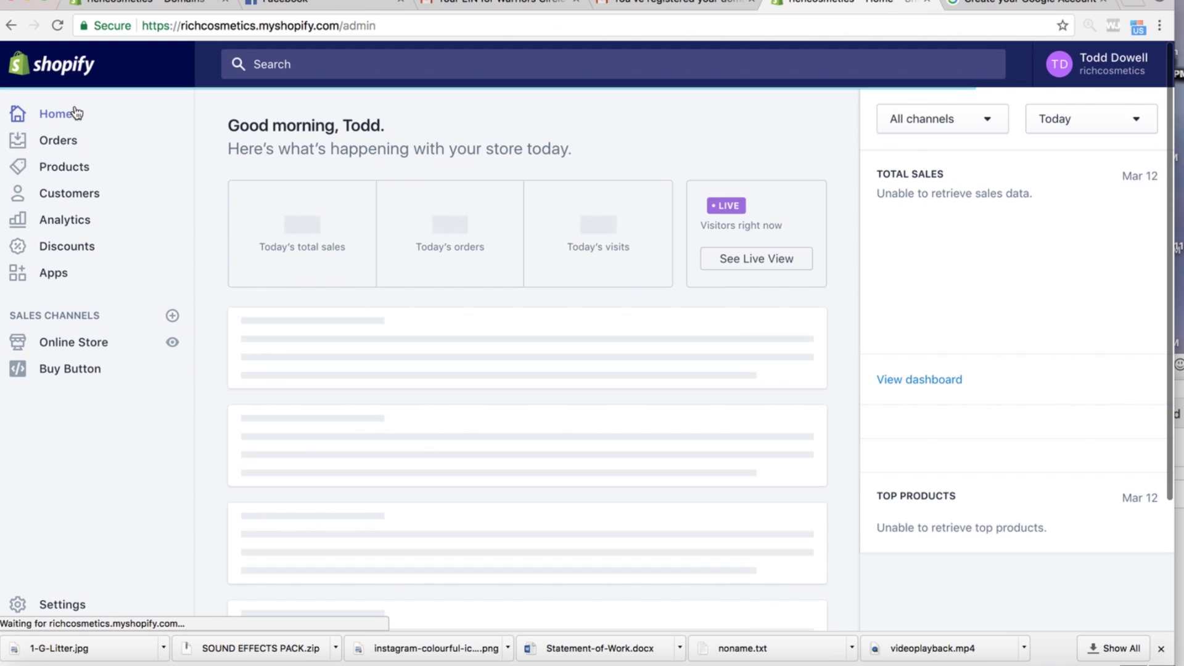